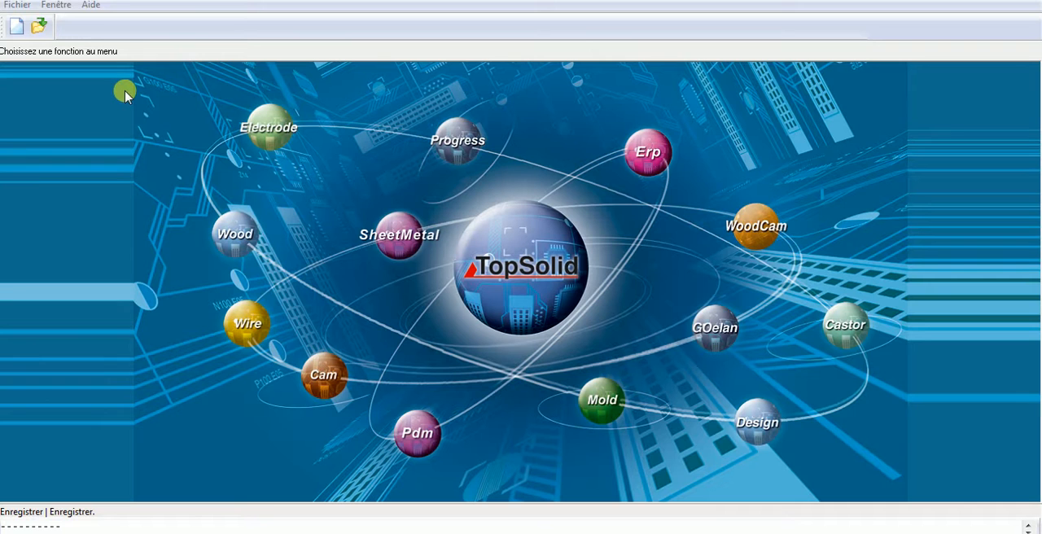
# - Open bati.top and broche.top from the HV800 folder to examine the two parts
pyautogui.click(45, 26)
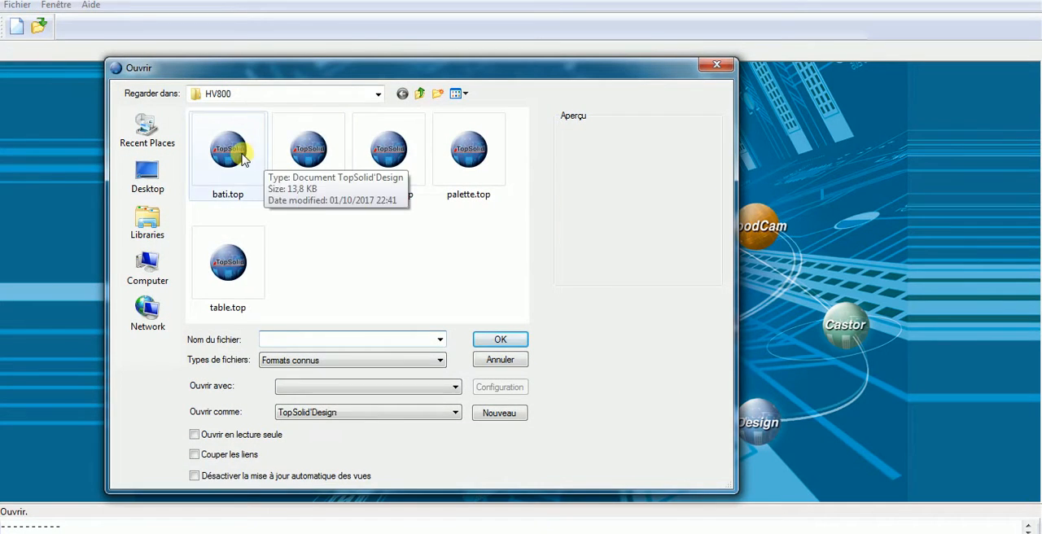
pyautogui.click(230, 155)
pyautogui.click(500, 340)
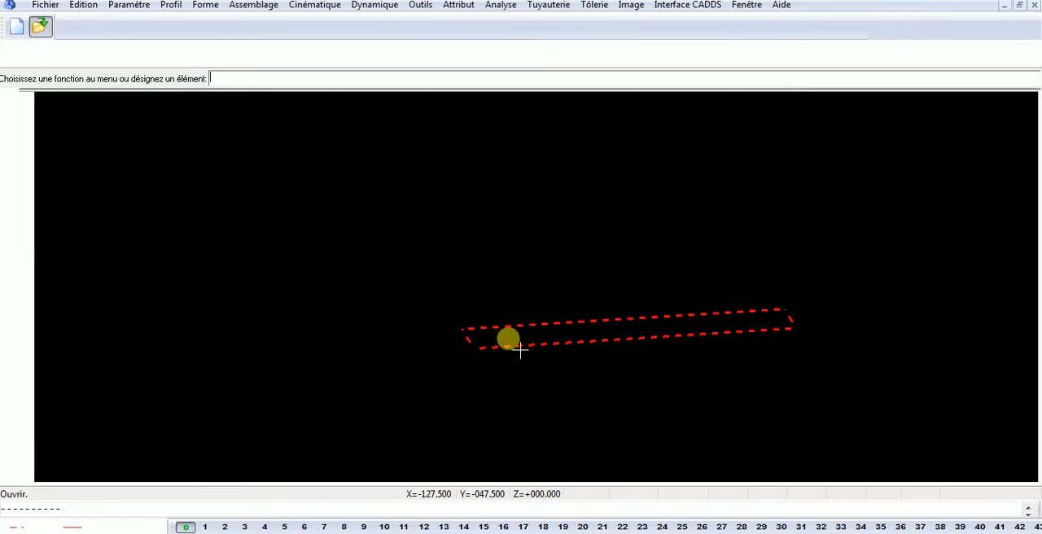
pyautogui.click(40, 27)
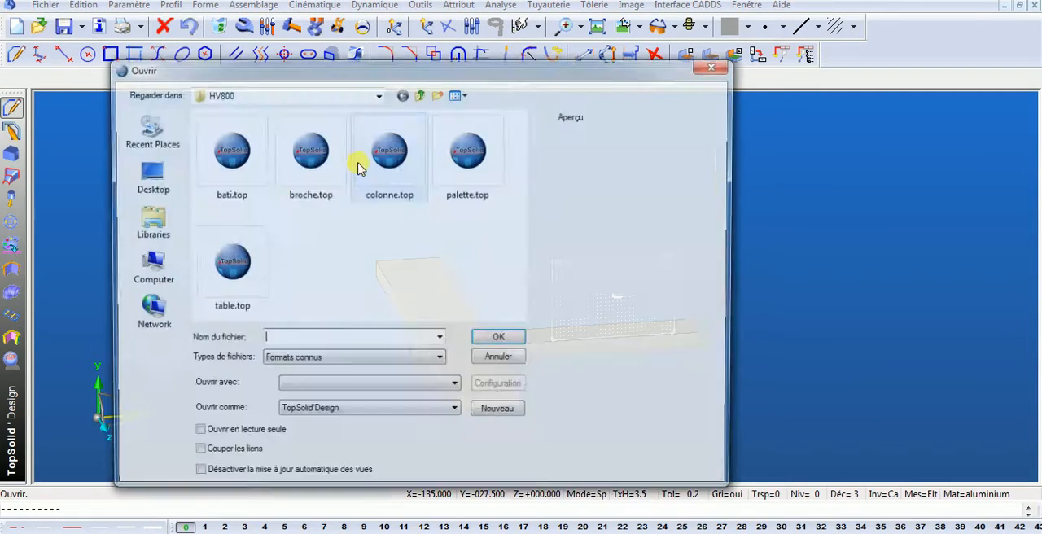
pyautogui.click(301, 166)
pyautogui.doubleClick(299, 166)
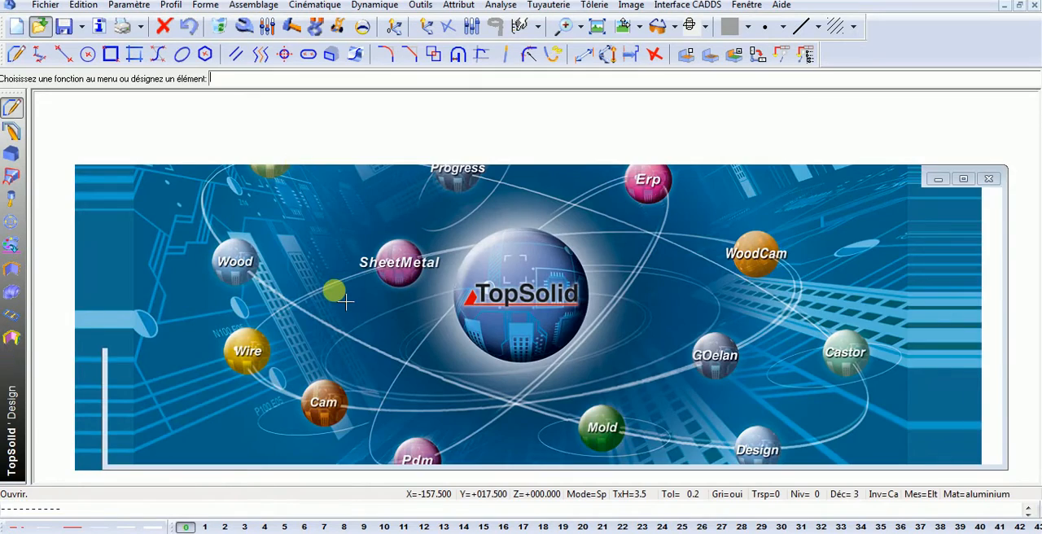
# - Open colonne.top and palette.top from the HV800 folder to examine their geometry
pyautogui.click(39, 26)
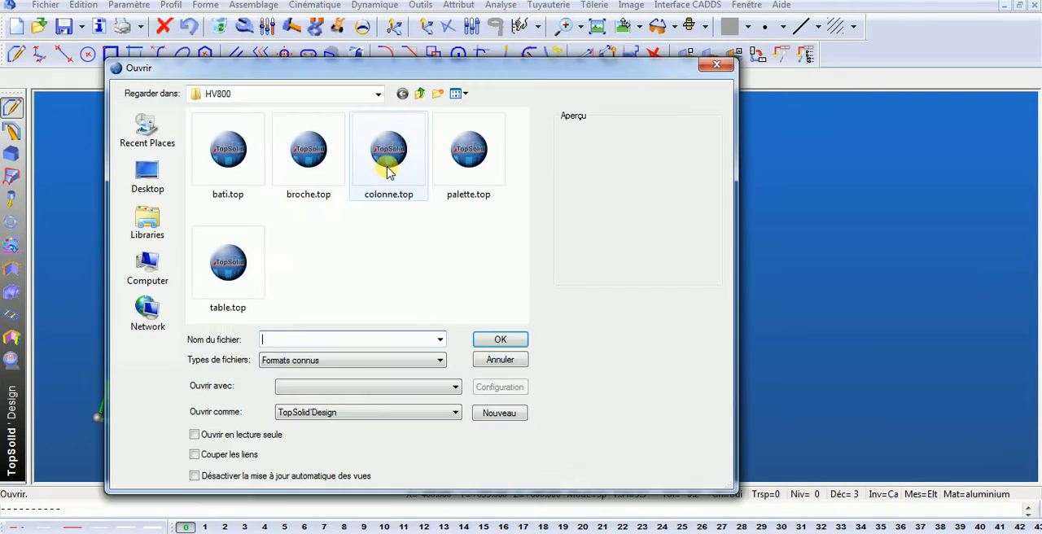
pyautogui.doubleClick(388, 163)
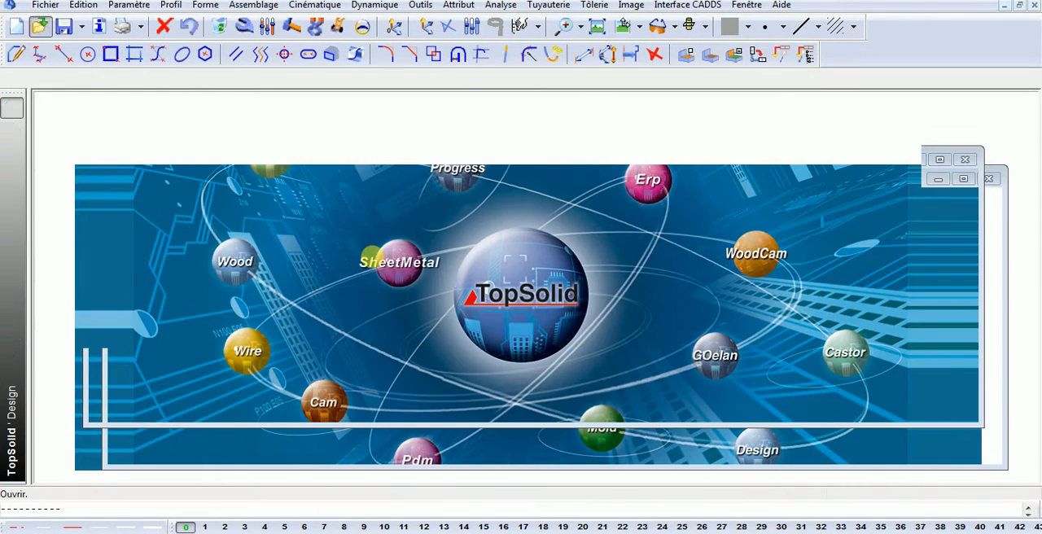
pyautogui.click(39, 27)
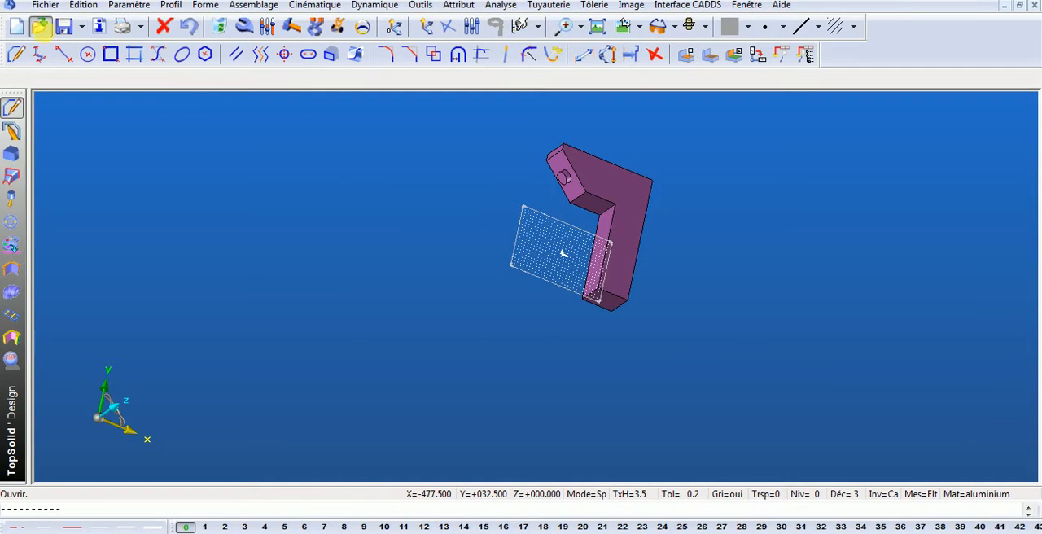
pyautogui.doubleClick(462, 157)
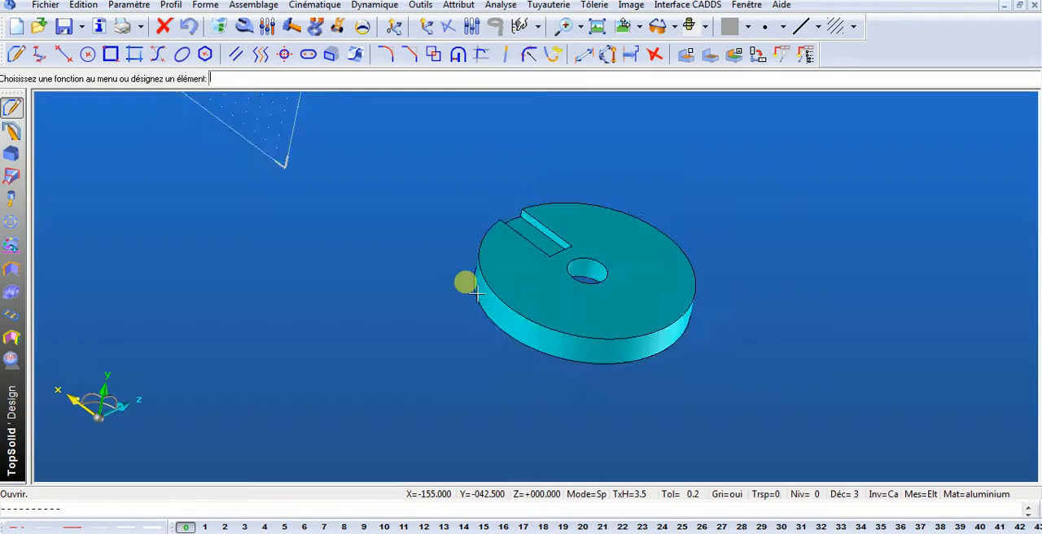
# - Open table.top to examine the part, and close all the open part documents
pyautogui.click(39, 27)
pyautogui.click(228, 224)
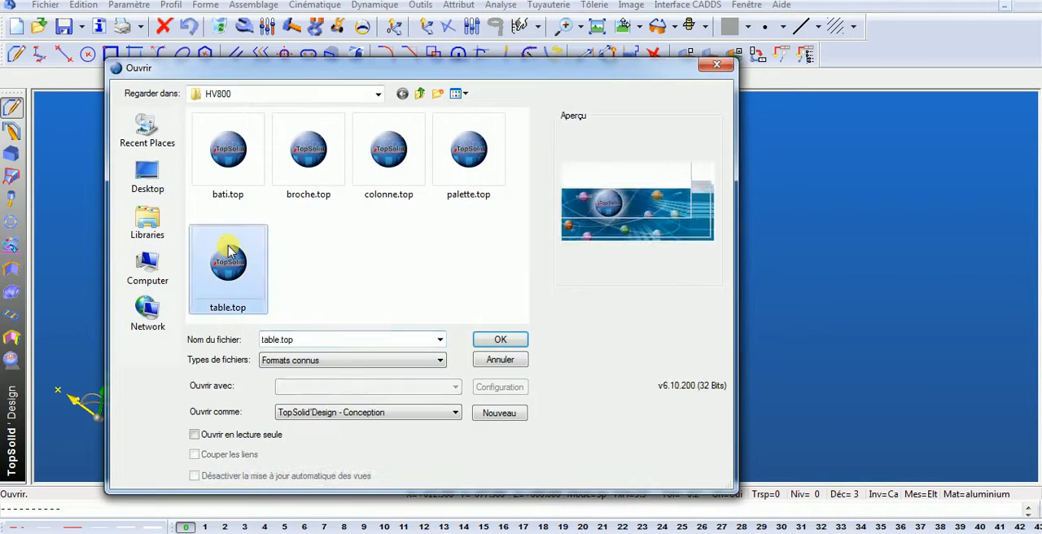
pyautogui.doubleClick(230, 228)
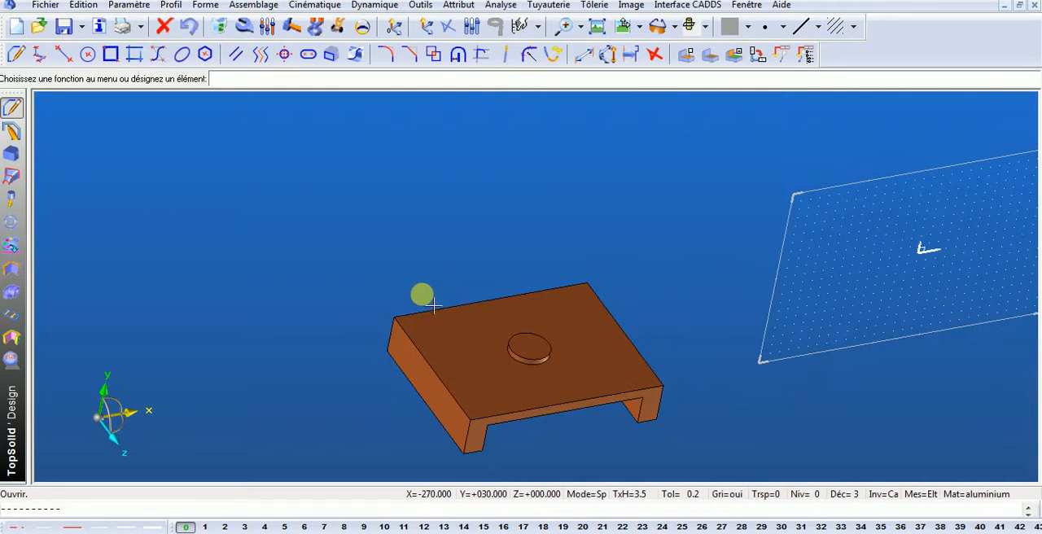
pyautogui.click(1036, 5)
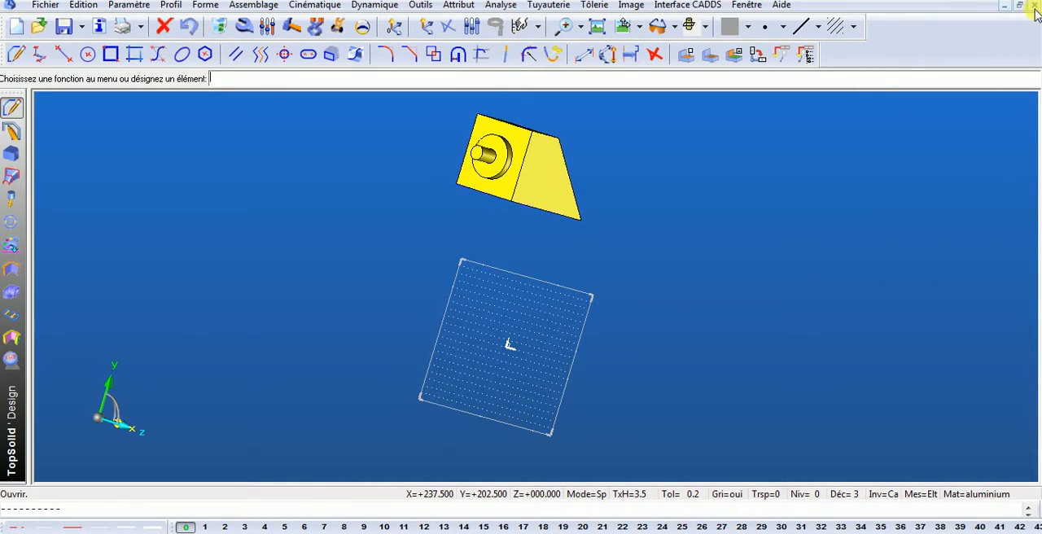
pyautogui.click(1034, 5)
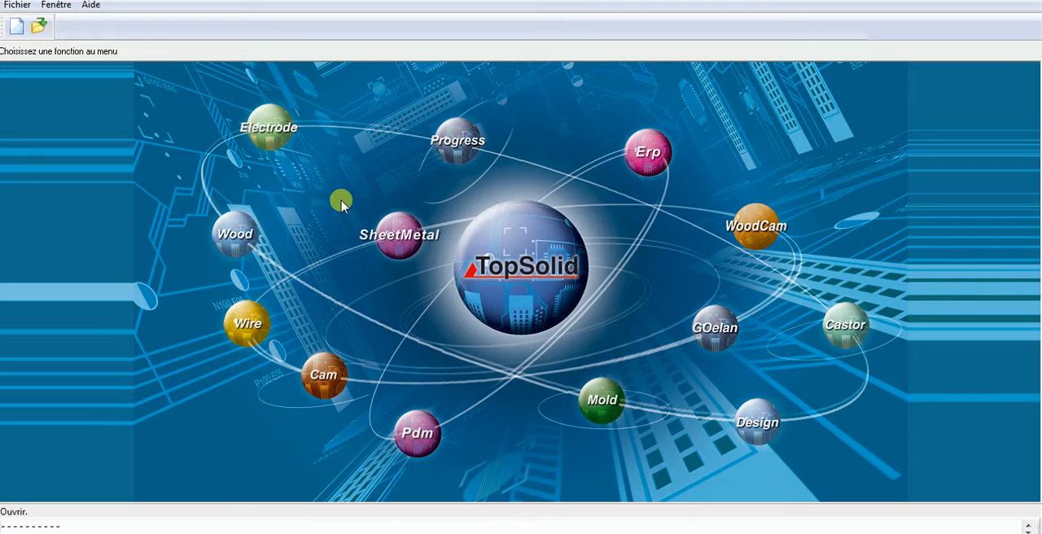
# - Open bati.top and define its solid as a part with designation BATI and material acier
pyautogui.click(36, 25)
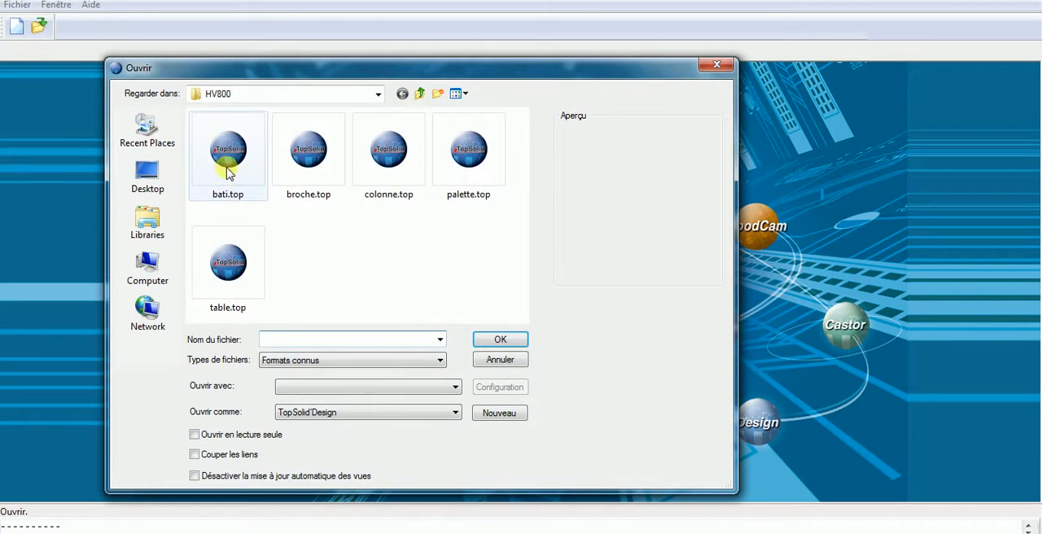
pyautogui.click(228, 167)
pyautogui.click(500, 340)
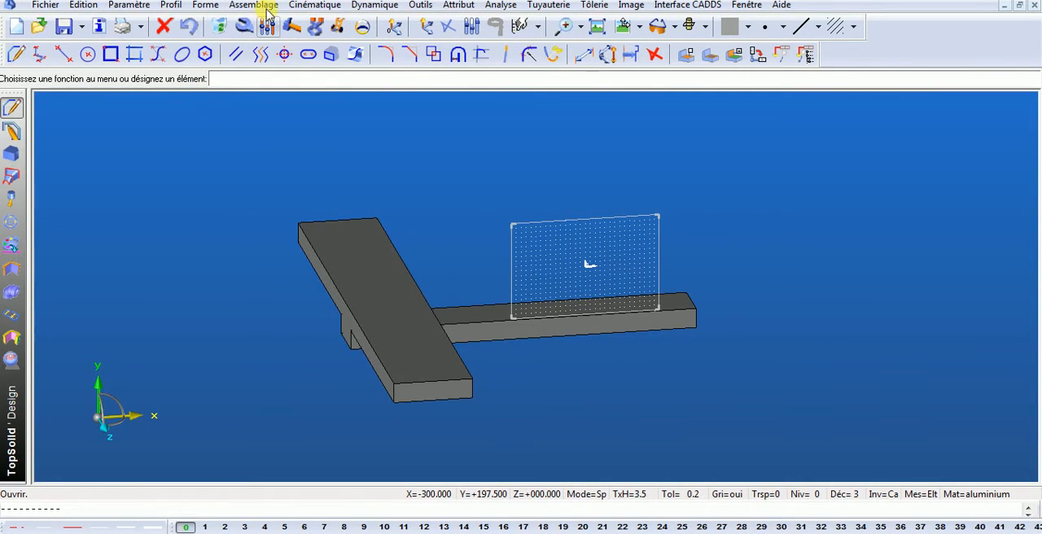
pyautogui.click(267, 8)
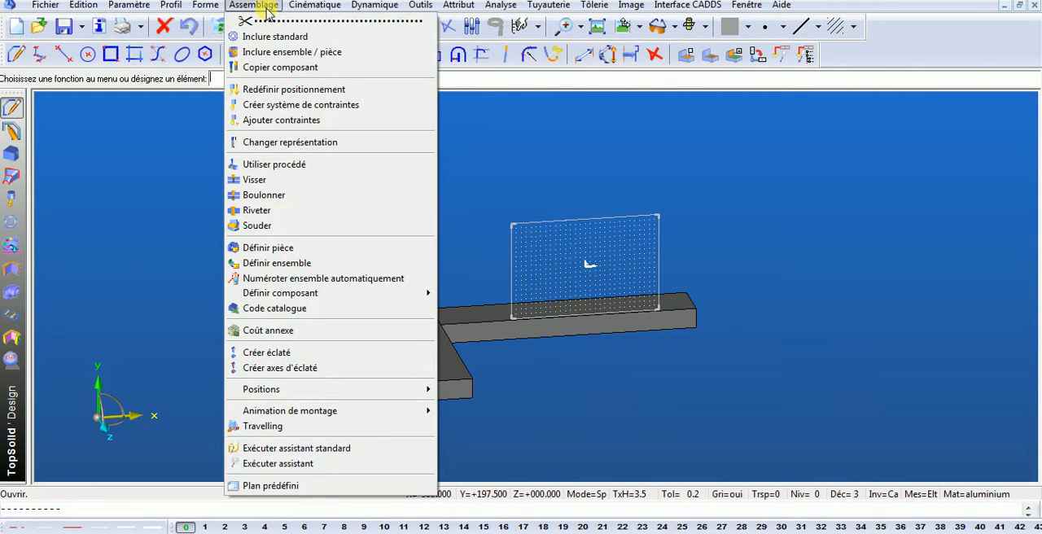
pyautogui.click(271, 248)
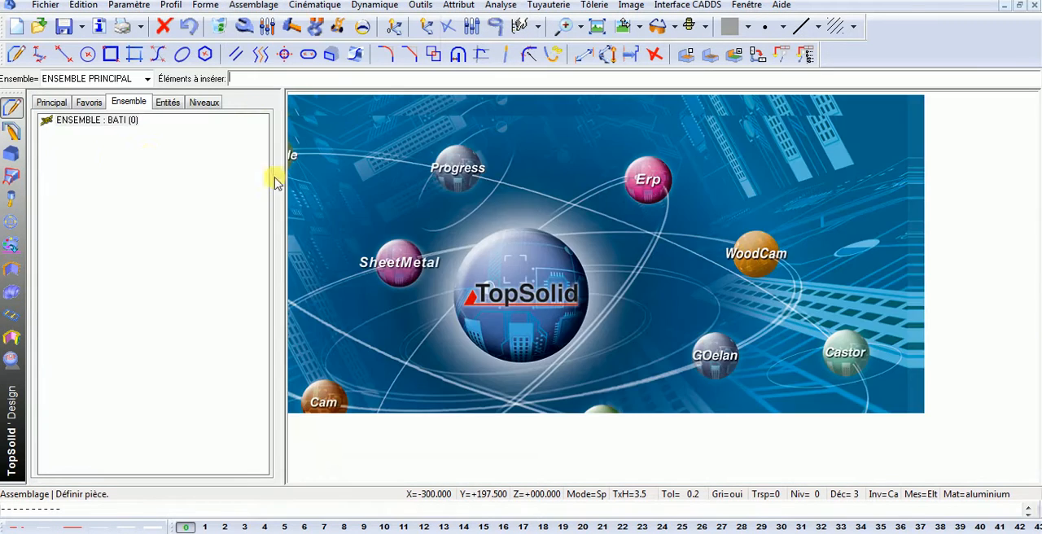
pyautogui.click(478, 242)
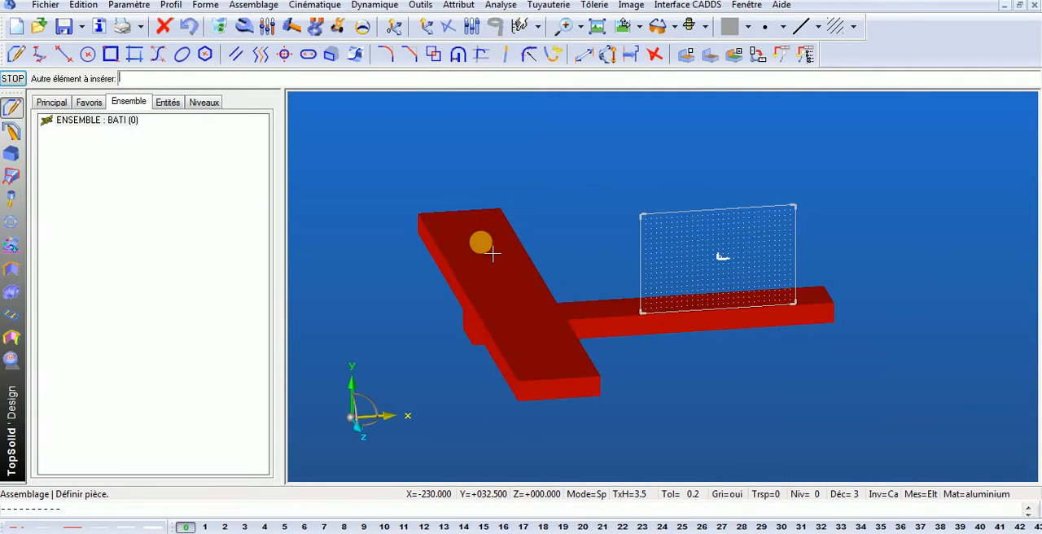
pyautogui.click(13, 78)
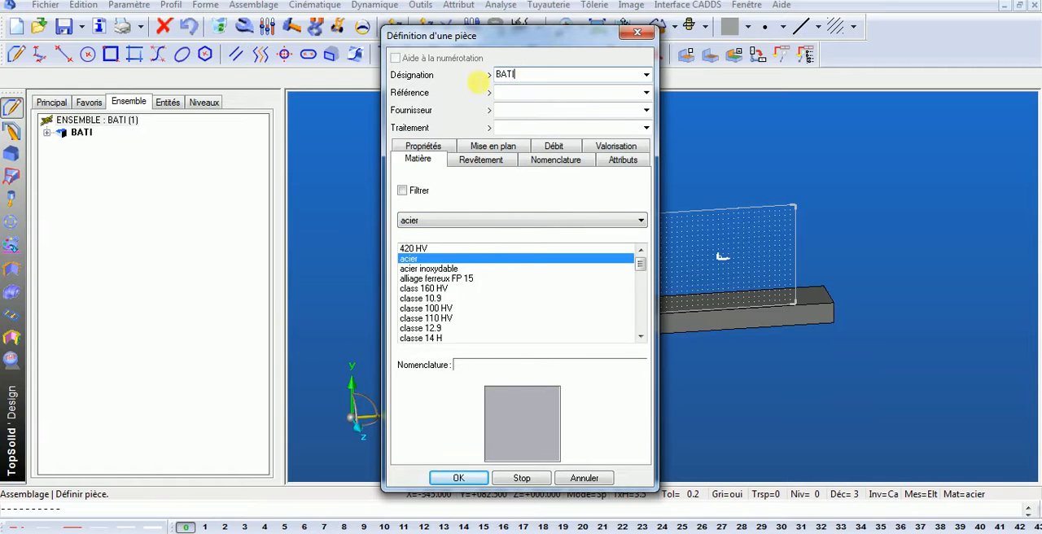
pyautogui.click(455, 479)
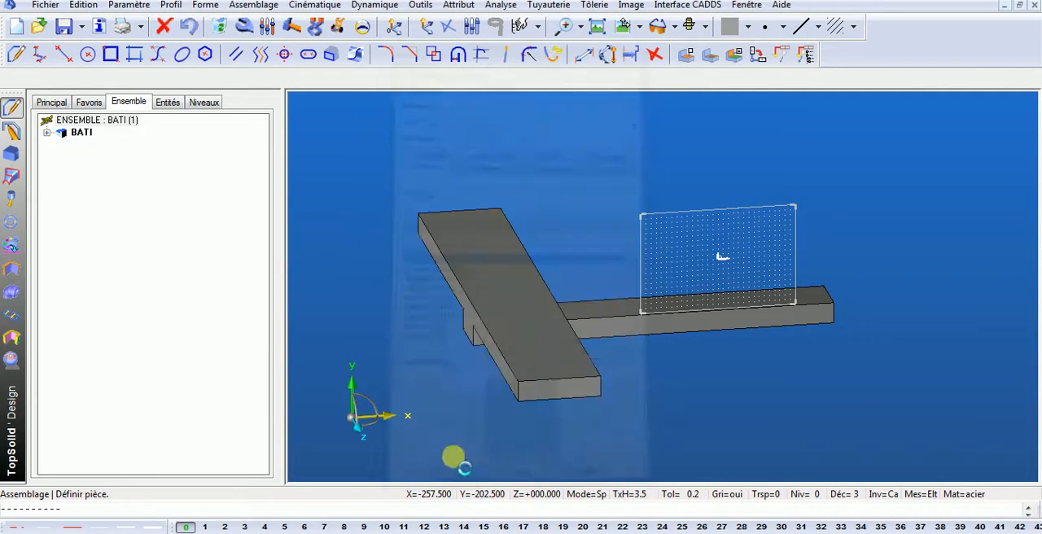
# - Confirm the main assembly's characteristics with designation BATI, and save and close bati.top
pyautogui.rightClick(127, 124)
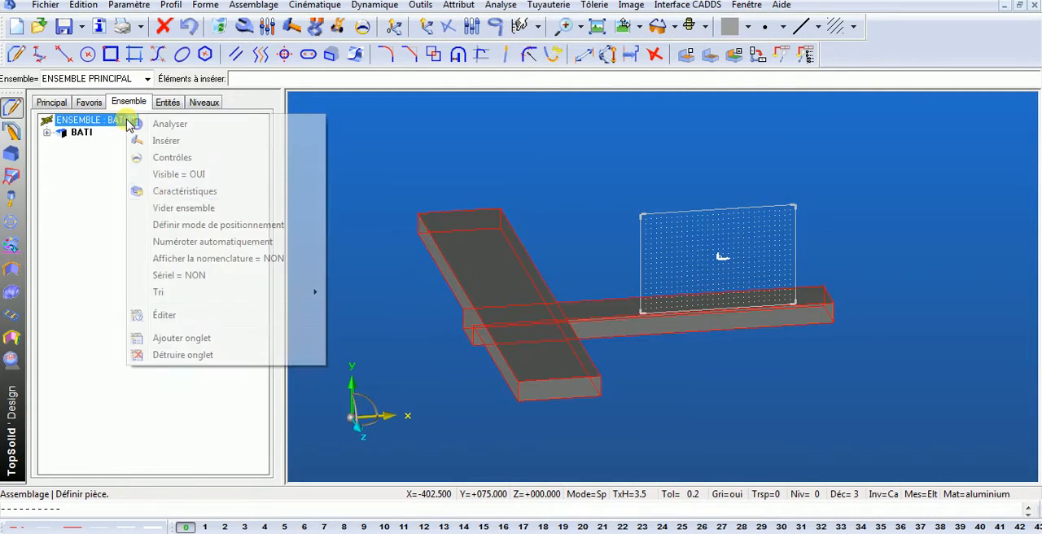
pyautogui.click(179, 192)
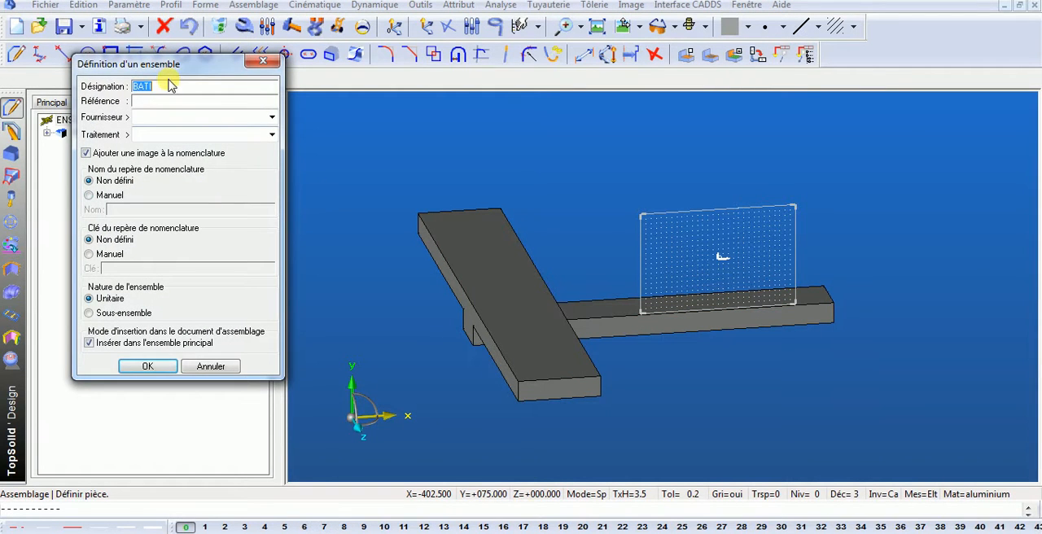
pyautogui.click(166, 372)
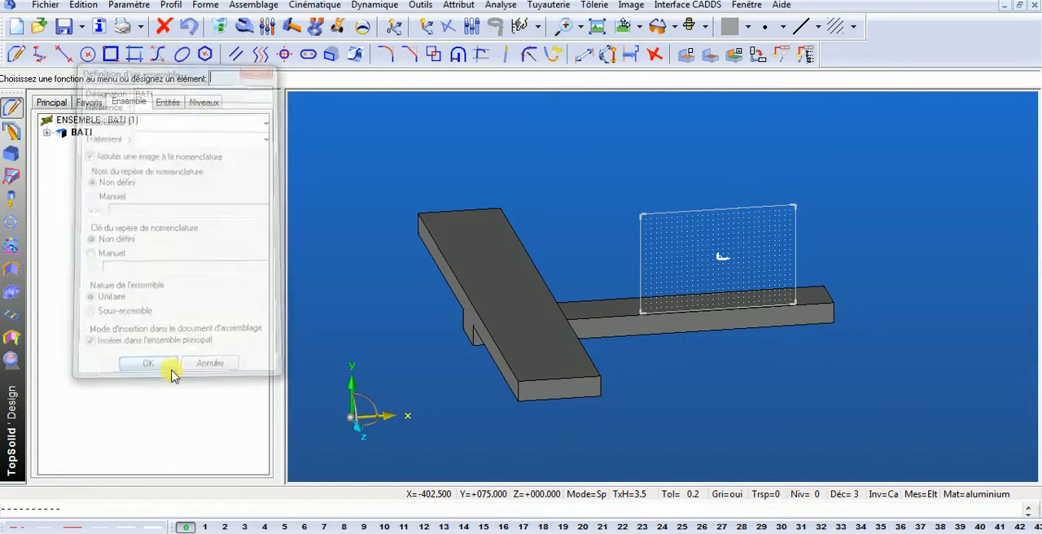
pyautogui.click(63, 28)
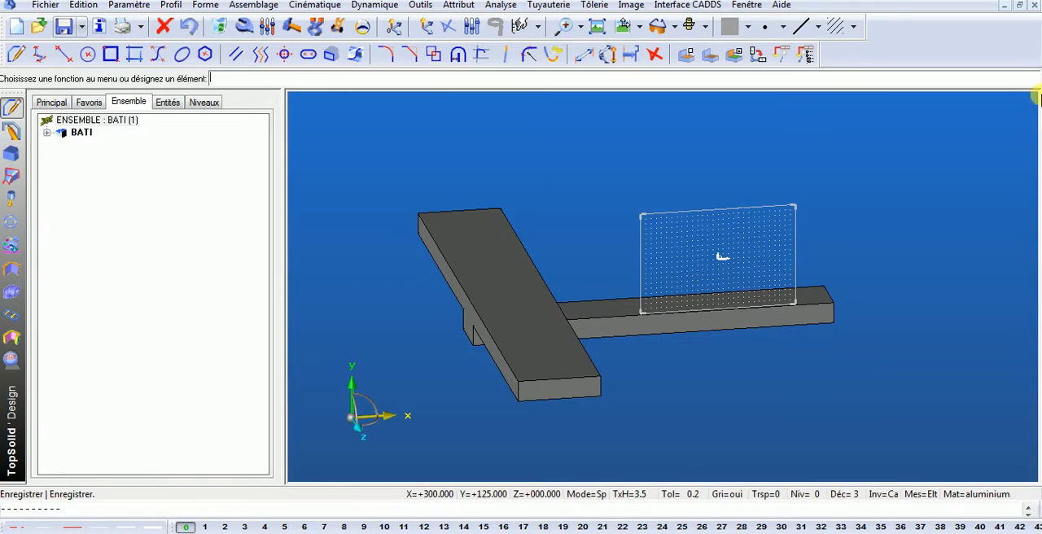
pyautogui.click(1034, 5)
# - Open broche.top from the HV800 folder and display its assembly tree
pyautogui.click(39, 26)
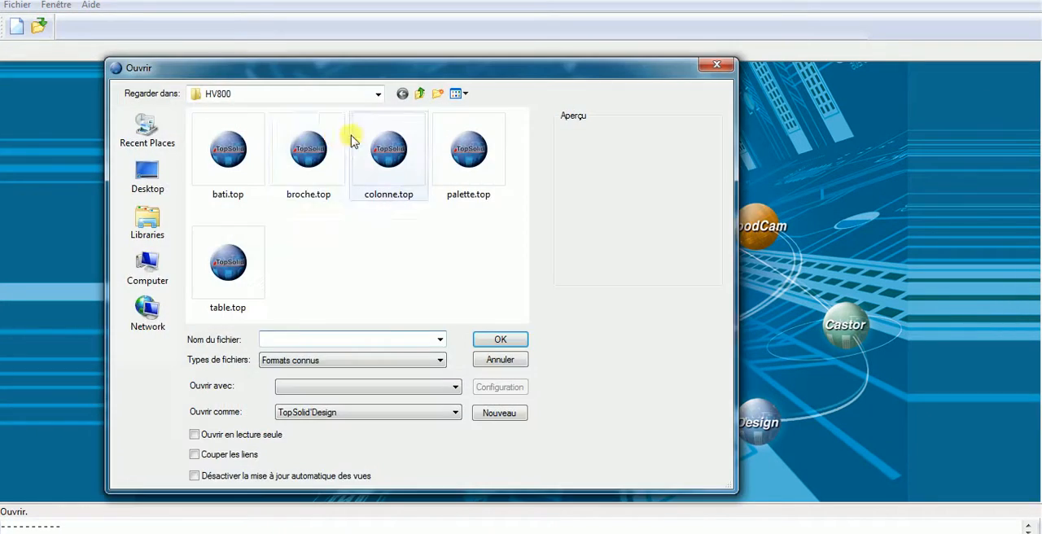
pyautogui.click(313, 155)
pyautogui.doubleClick(313, 154)
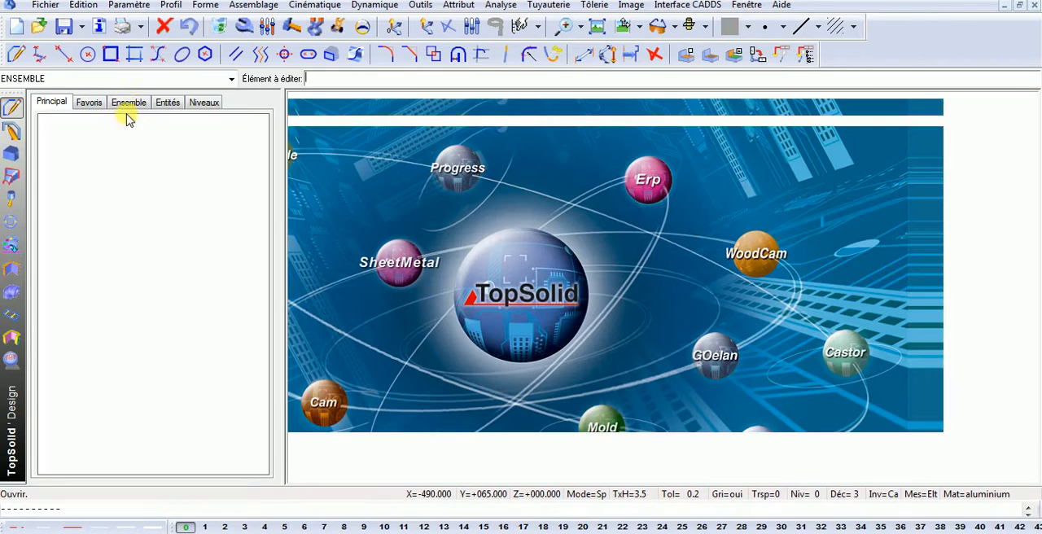
pyautogui.click(135, 103)
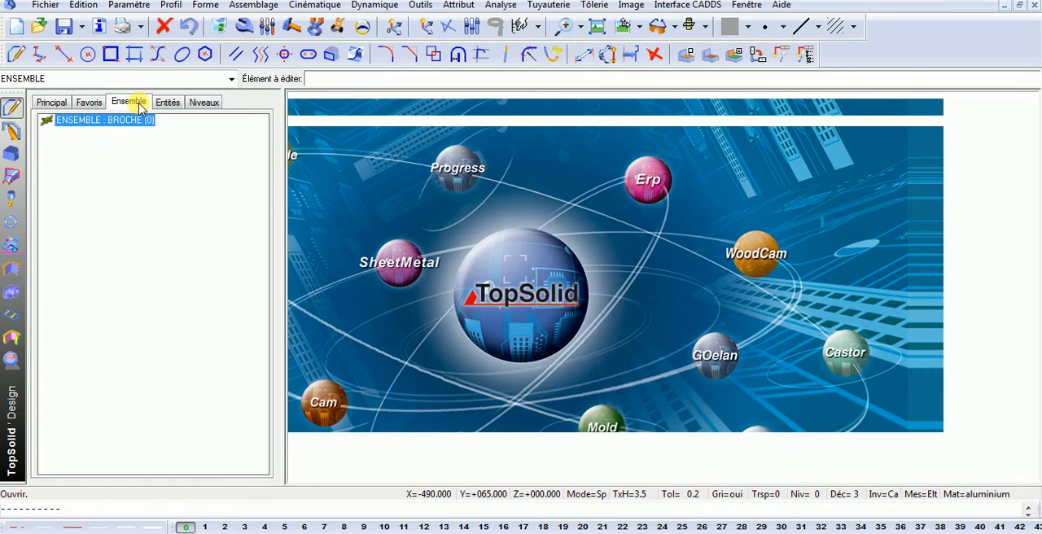
pyautogui.click(53, 103)
pyautogui.click(129, 102)
pyautogui.click(53, 103)
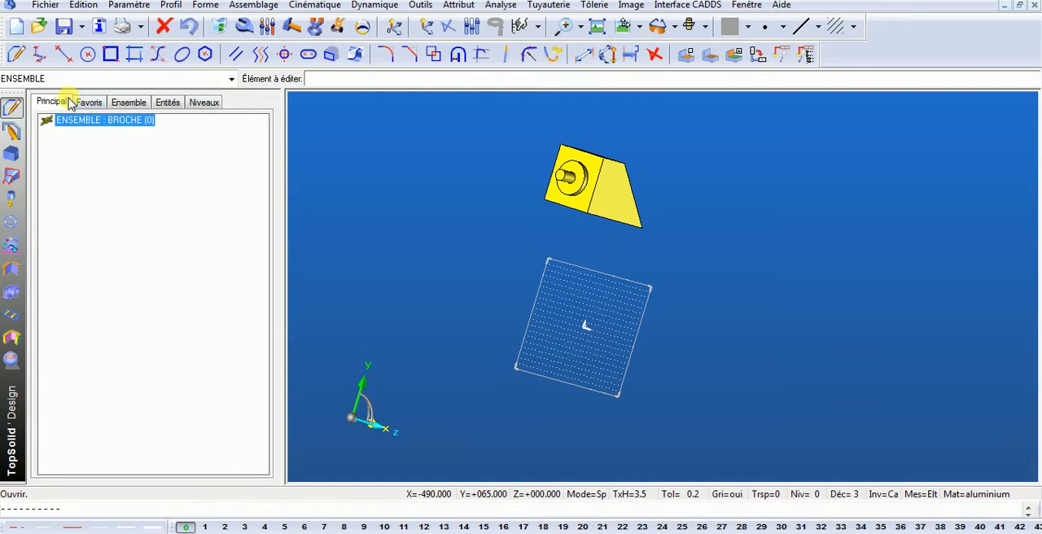
# - Define the yellow spindle solid as a part with designation BROCHE and material acier
pyautogui.click(262, 7)
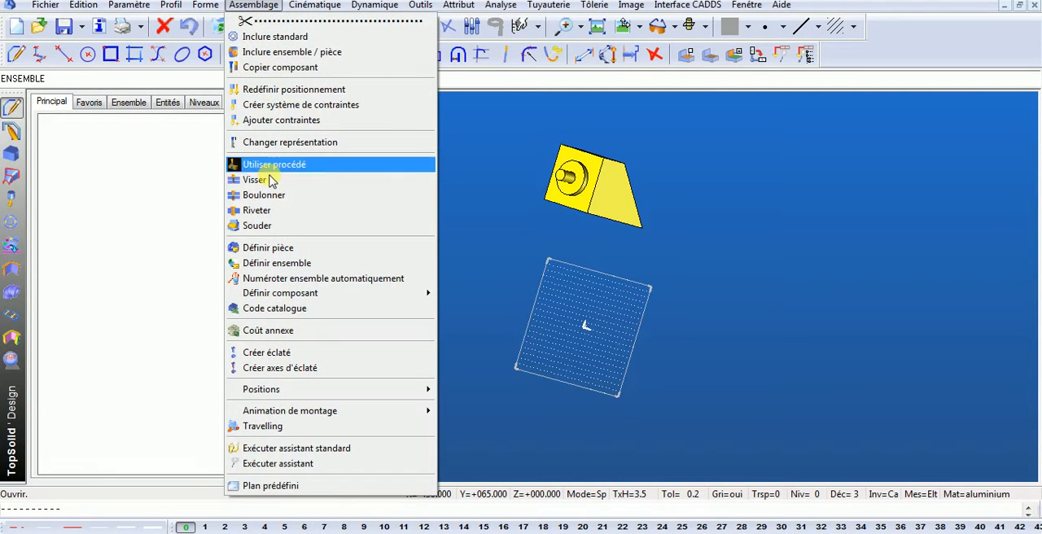
pyautogui.click(269, 248)
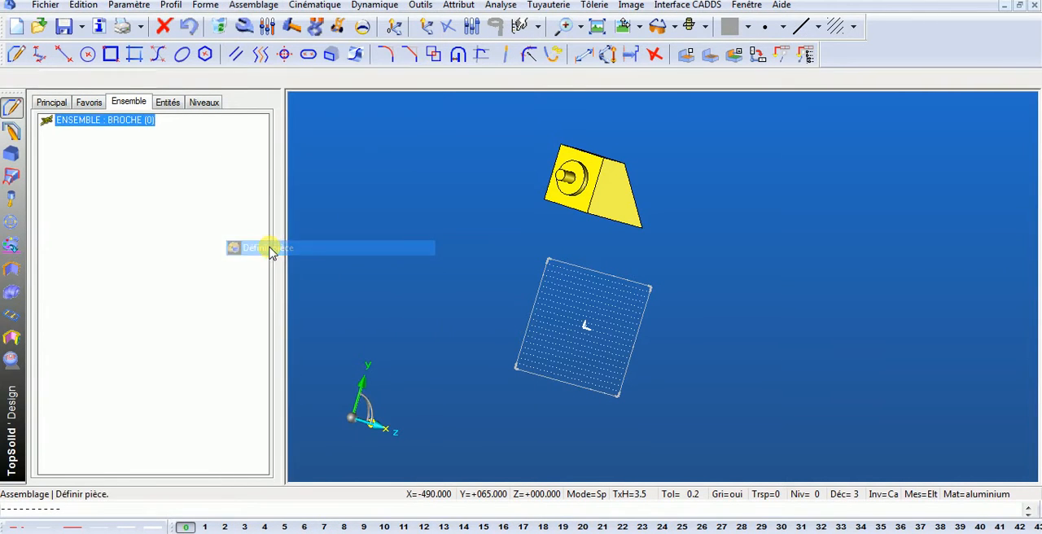
pyautogui.click(634, 220)
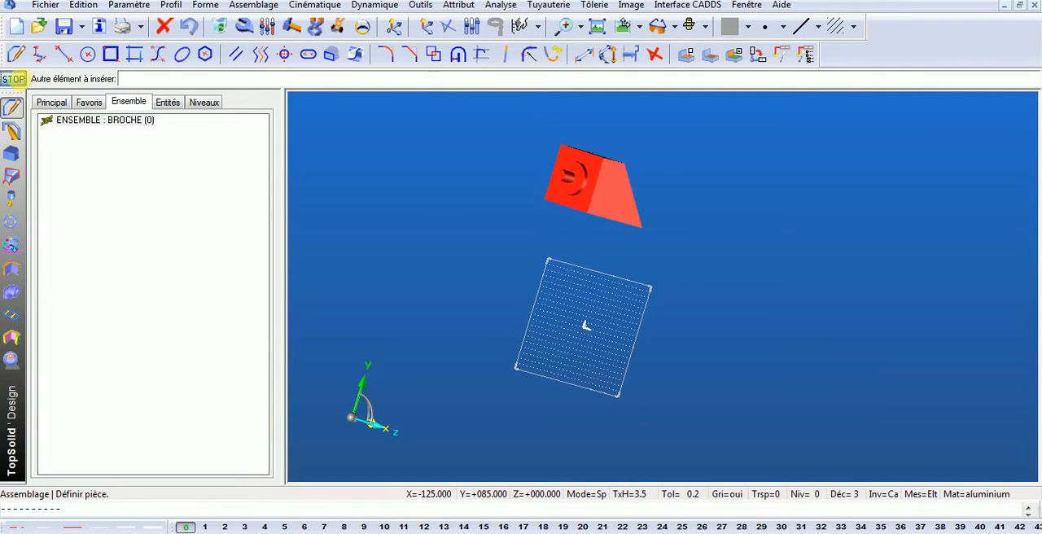
pyautogui.click(14, 79)
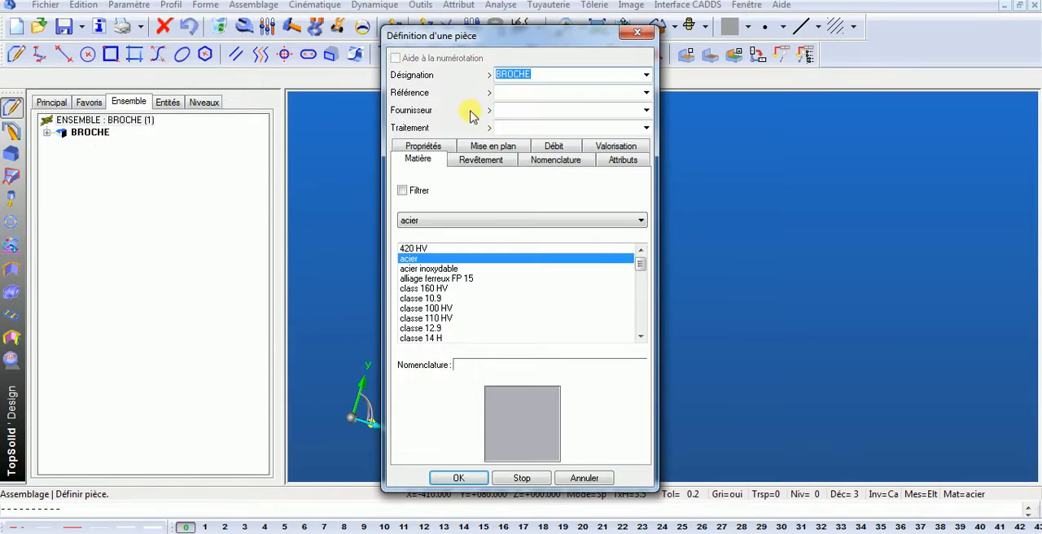
pyautogui.click(440, 164)
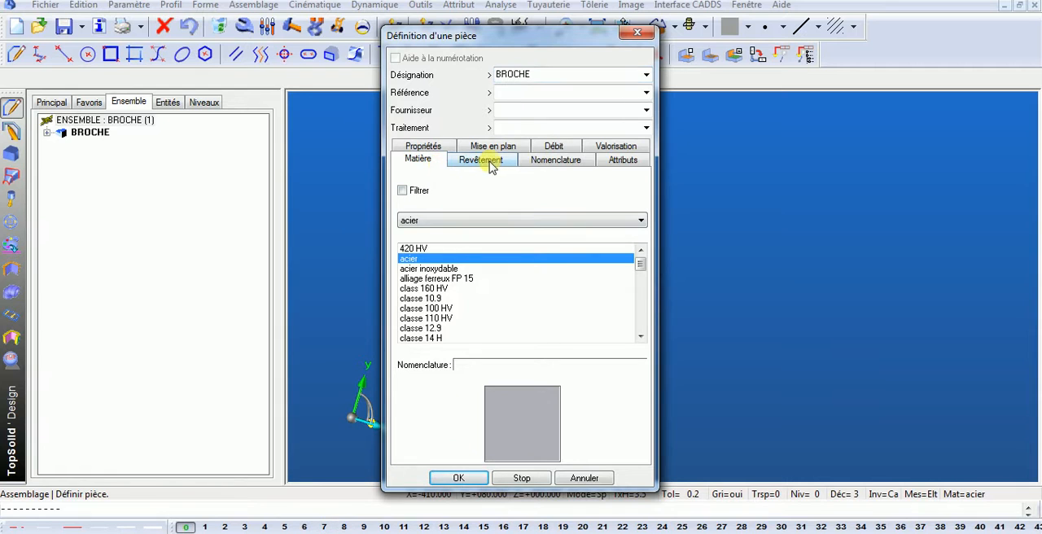
pyautogui.click(454, 479)
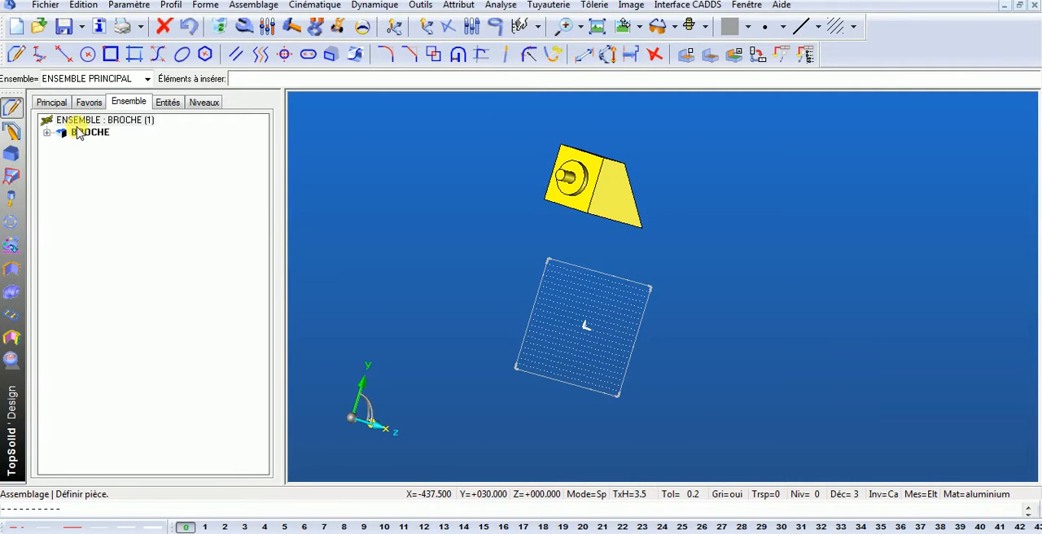
# - Check the main assembly and BROCHE part entries in the assembly tree against the model
pyautogui.click(98, 134)
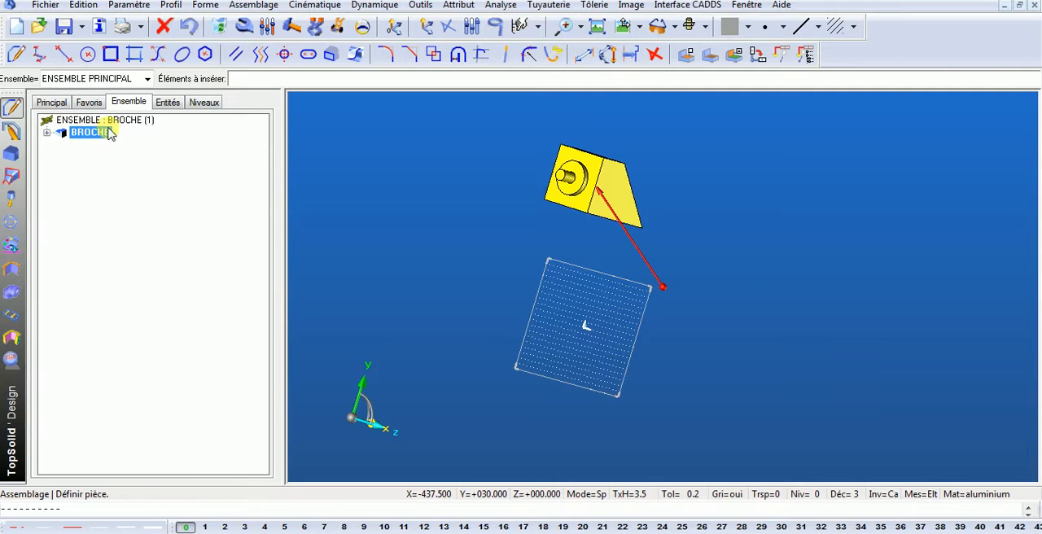
pyautogui.click(131, 121)
pyautogui.click(82, 139)
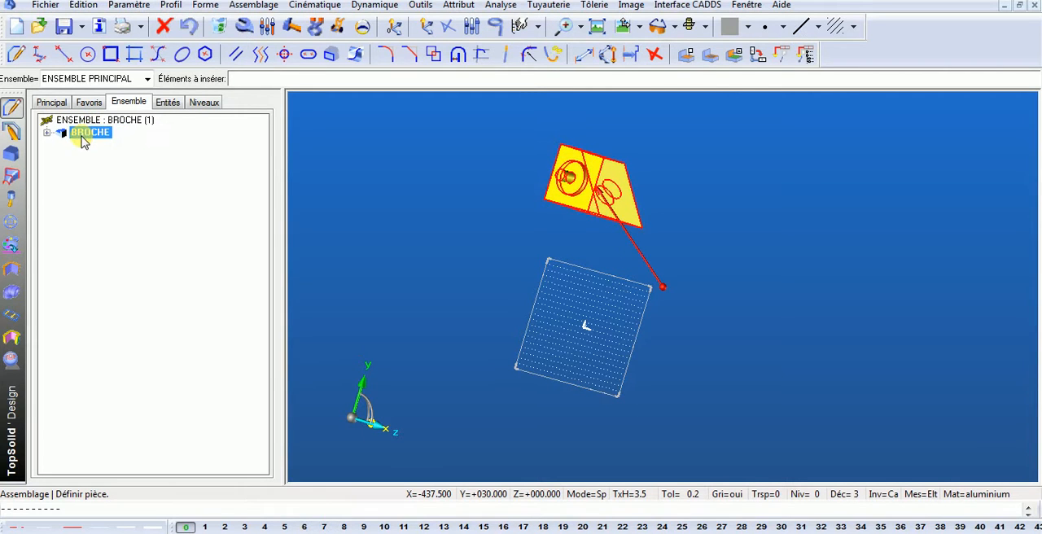
# - Save and close broche.top, and open colonne.top from the HV800 folder with its assembly tree area displayed
pyautogui.click(63, 26)
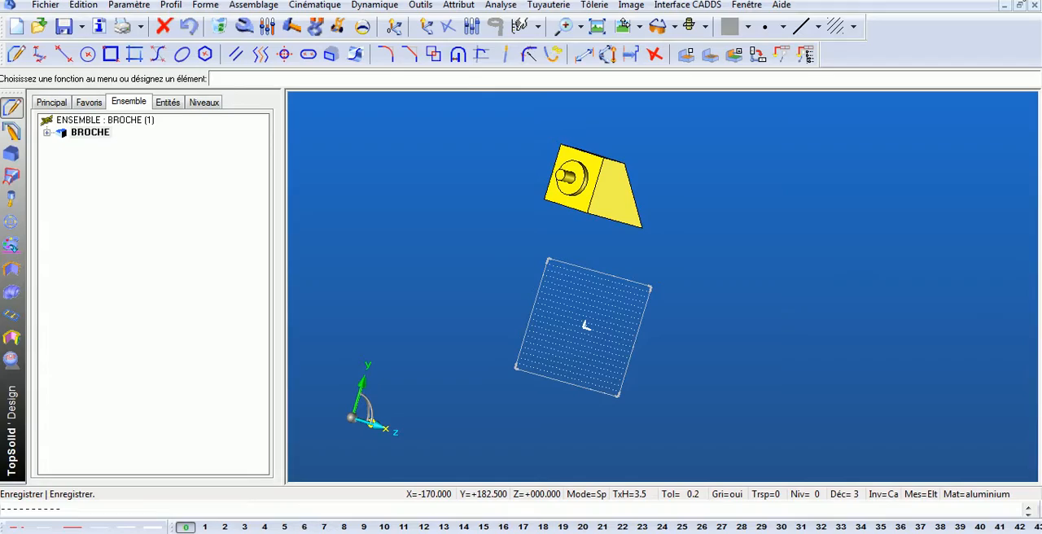
pyautogui.click(1035, 6)
pyautogui.click(39, 27)
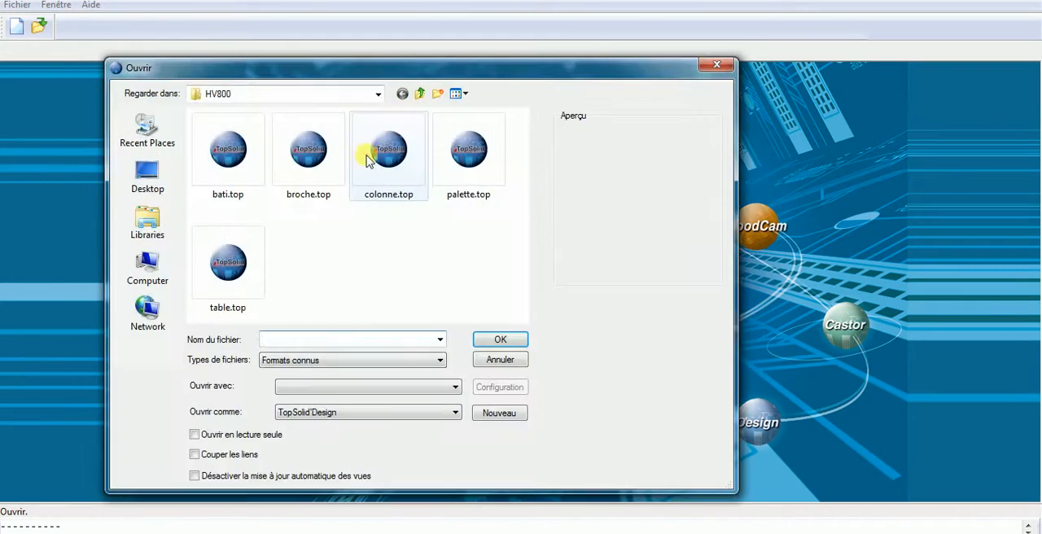
pyautogui.click(387, 156)
pyautogui.doubleClick(386, 156)
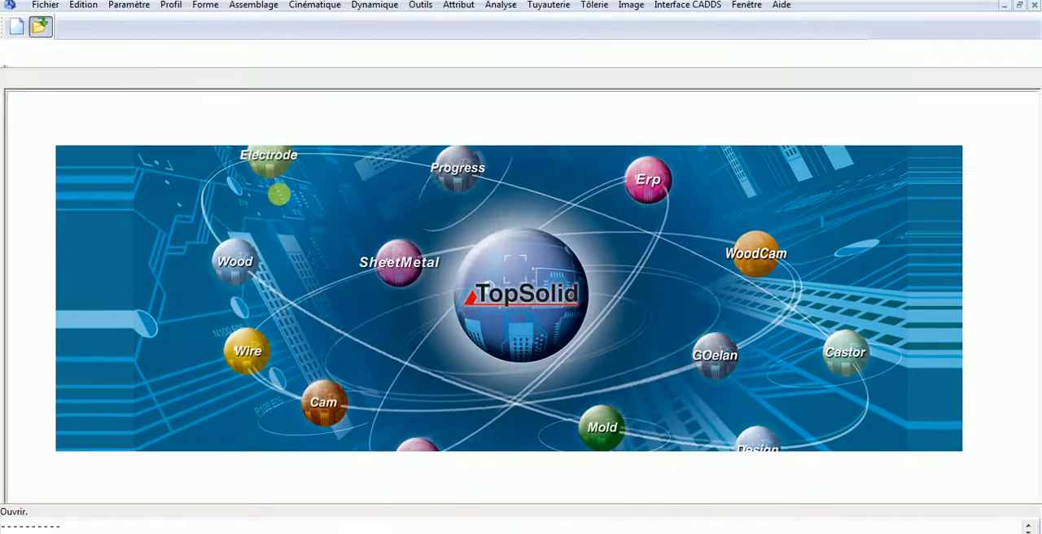
pyautogui.moveTo(30, 137); pyautogui.dragTo(294, 63)
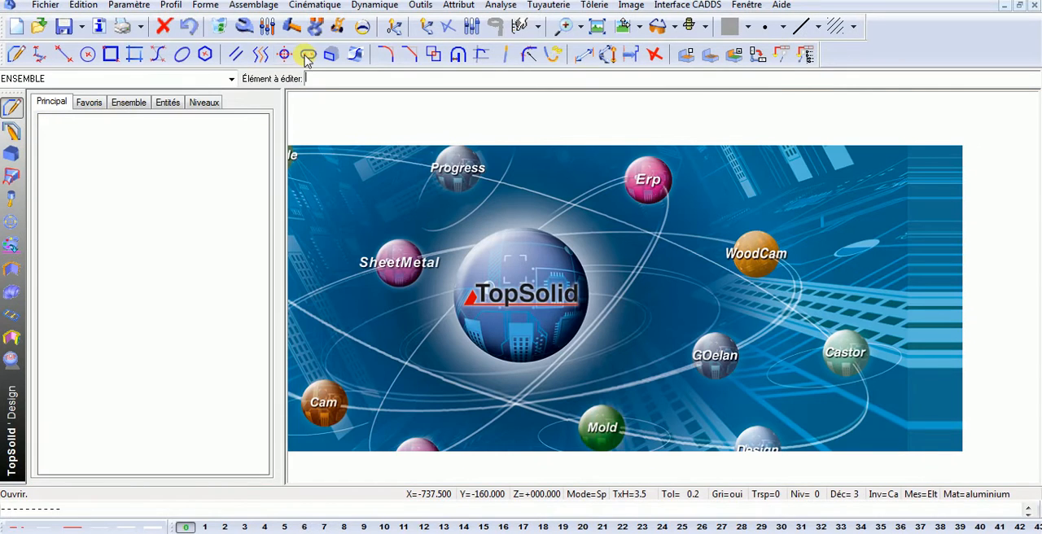
# - Define the purple column solid as a part with designation COLONNE and material acier
pyautogui.click(280, 7)
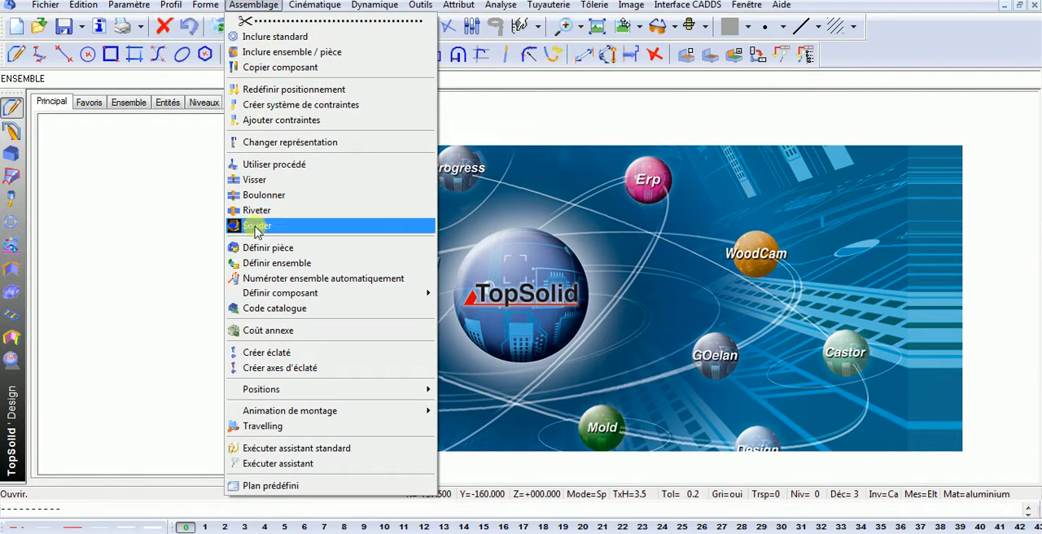
pyautogui.click(253, 243)
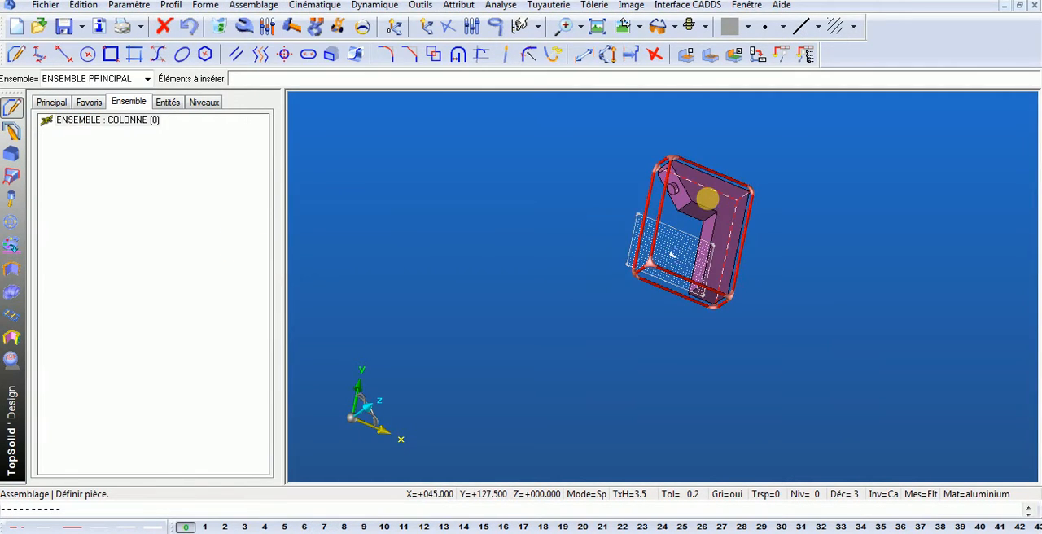
pyautogui.click(706, 197)
pyautogui.click(10, 78)
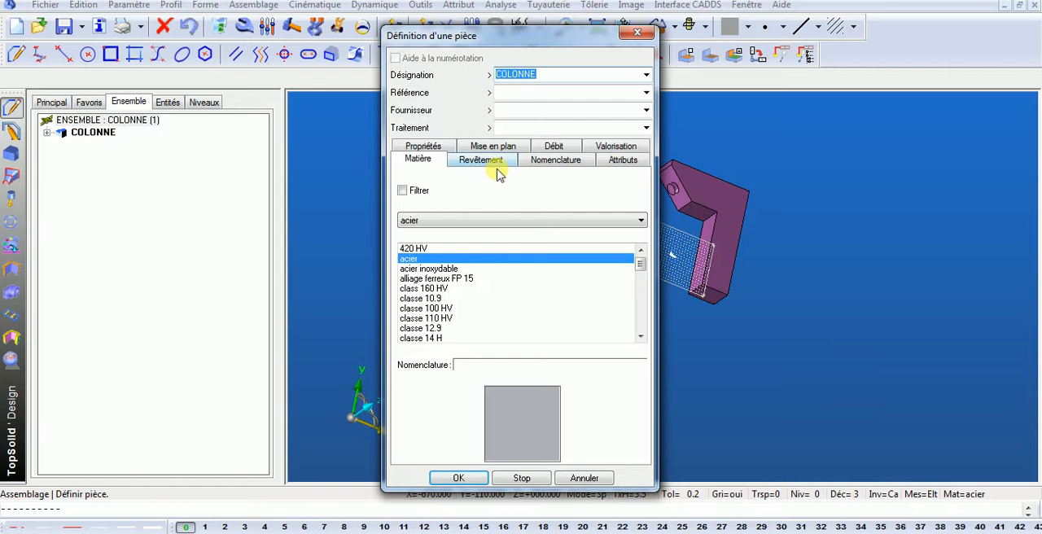
pyautogui.click(460, 476)
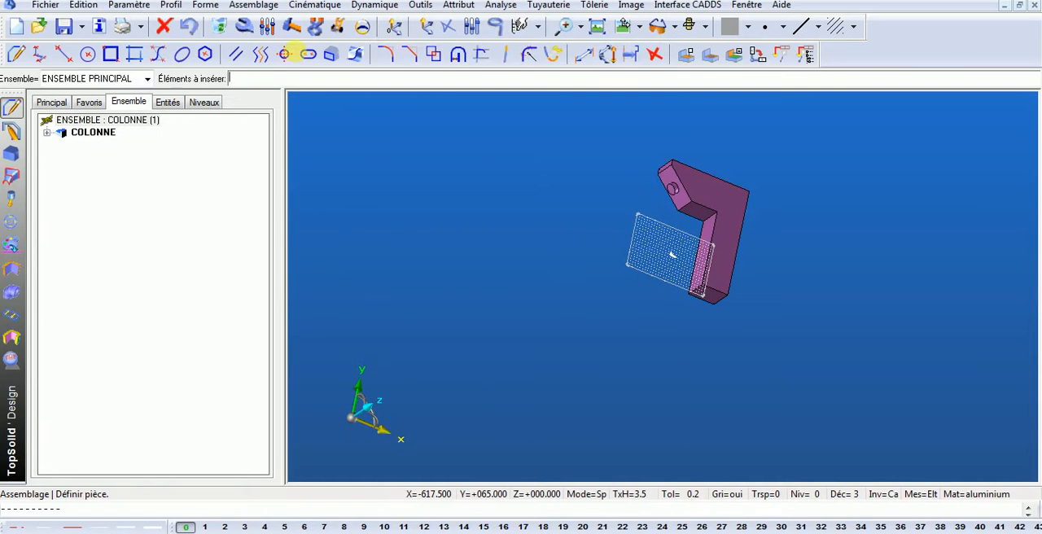
# - Open palette.top from the HV800 folder
pyautogui.click(38, 26)
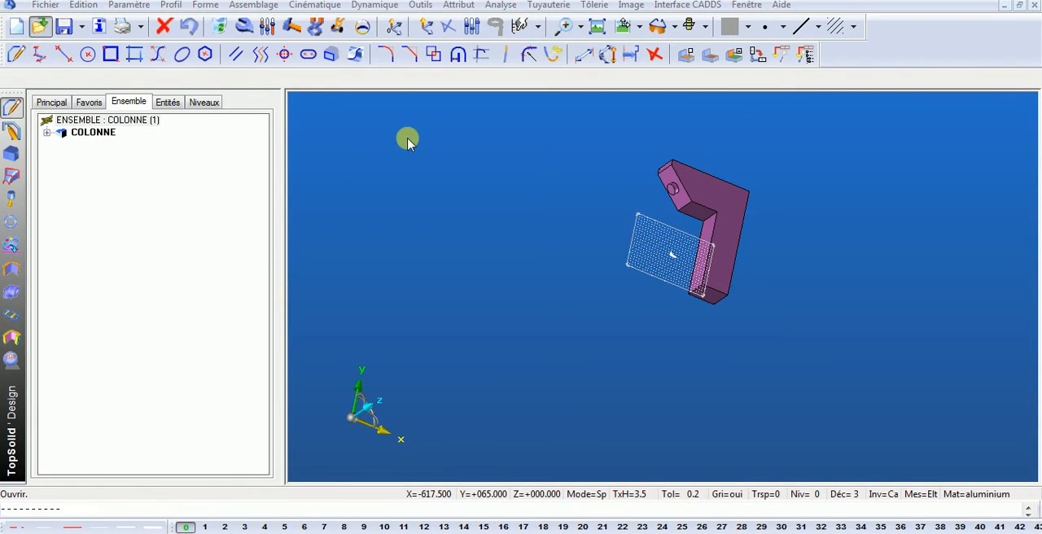
pyautogui.click(466, 157)
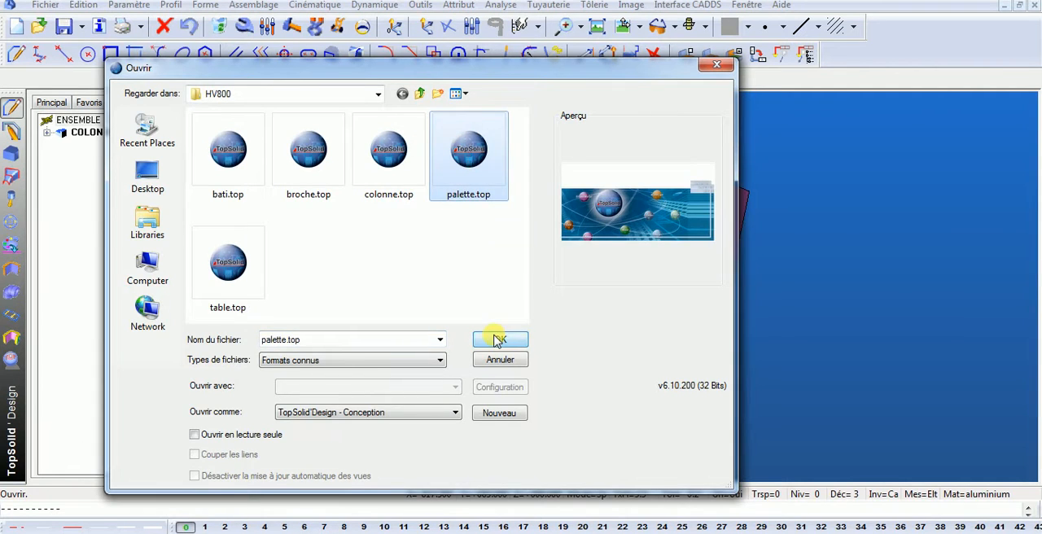
pyautogui.click(499, 340)
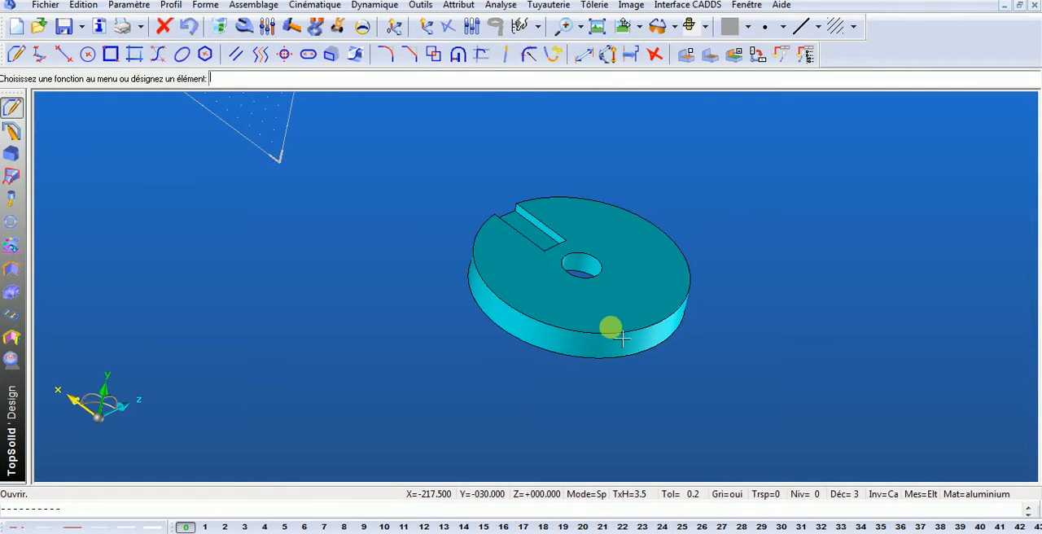
# - Define the cyan slotted disc as a part with designation PALETTE and material acier
pyautogui.click(275, 7)
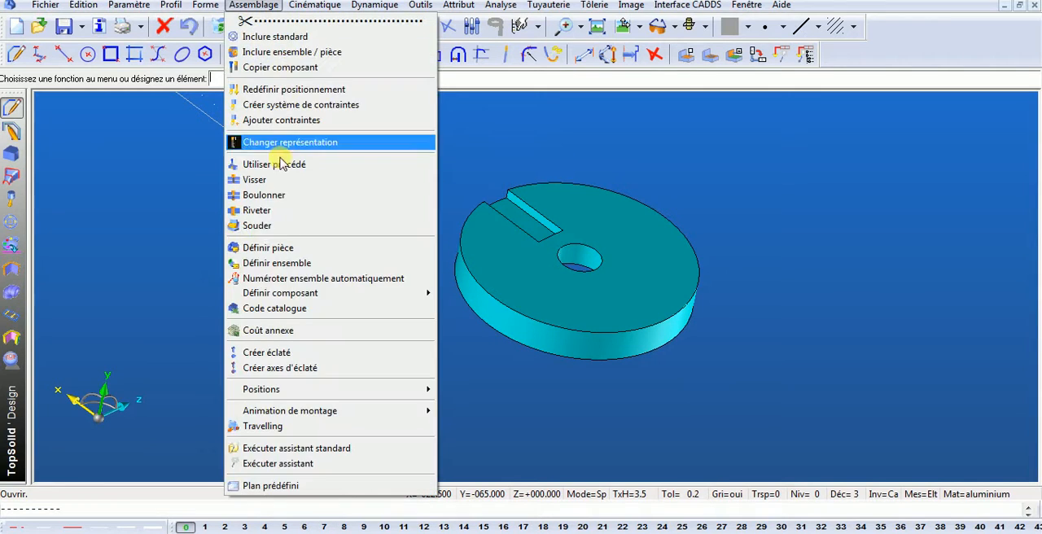
pyautogui.click(245, 240)
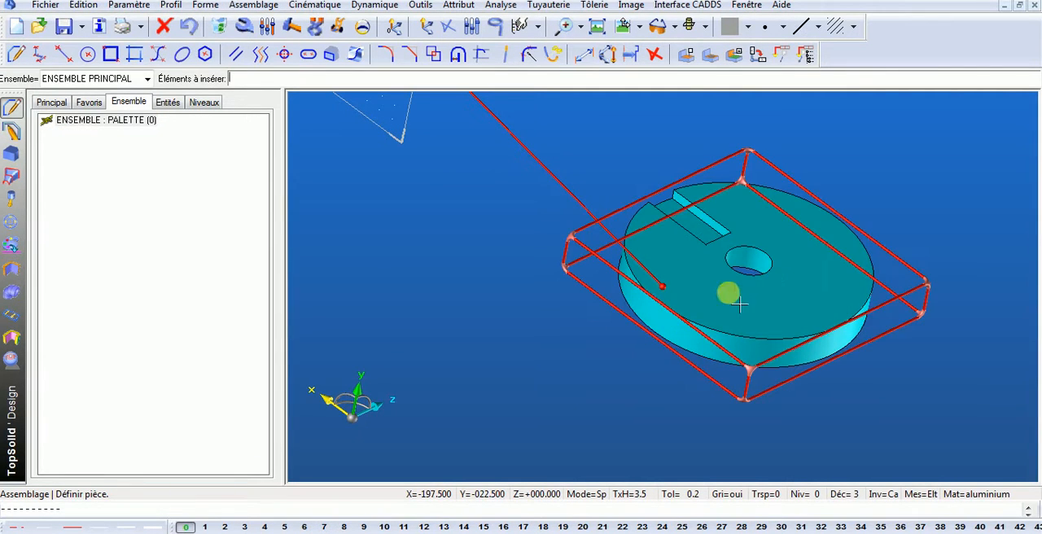
pyautogui.click(680, 295)
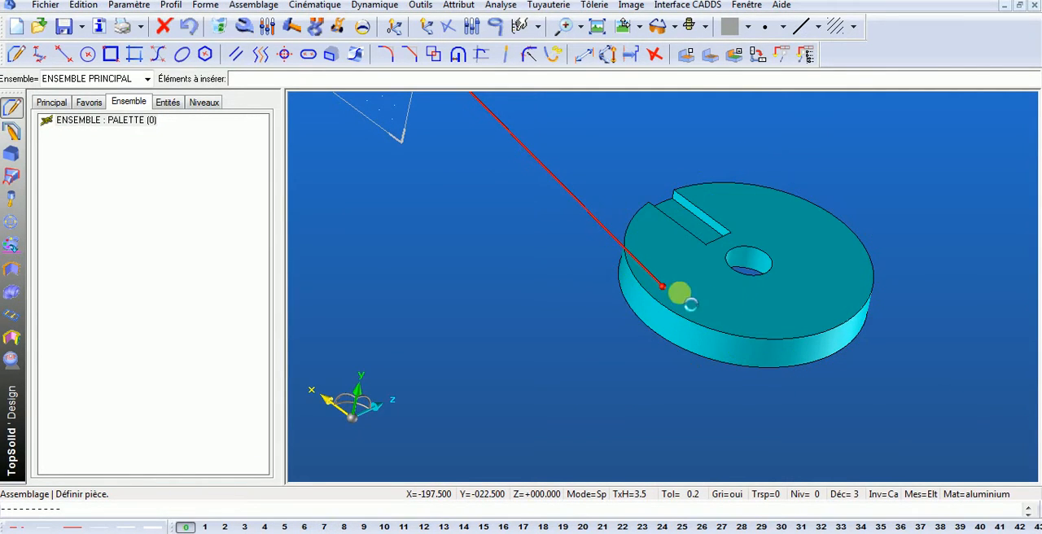
pyautogui.click(13, 78)
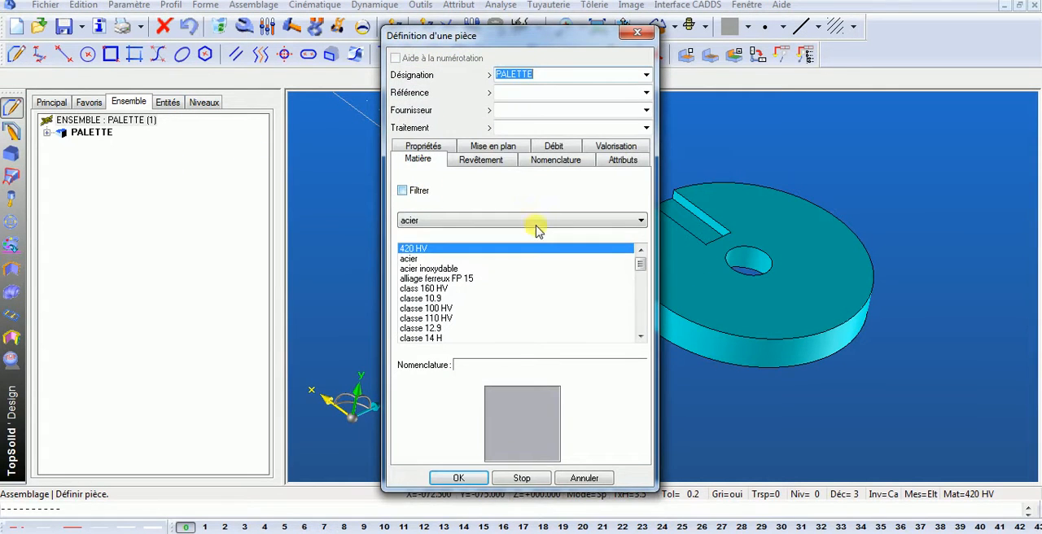
pyautogui.click(542, 159)
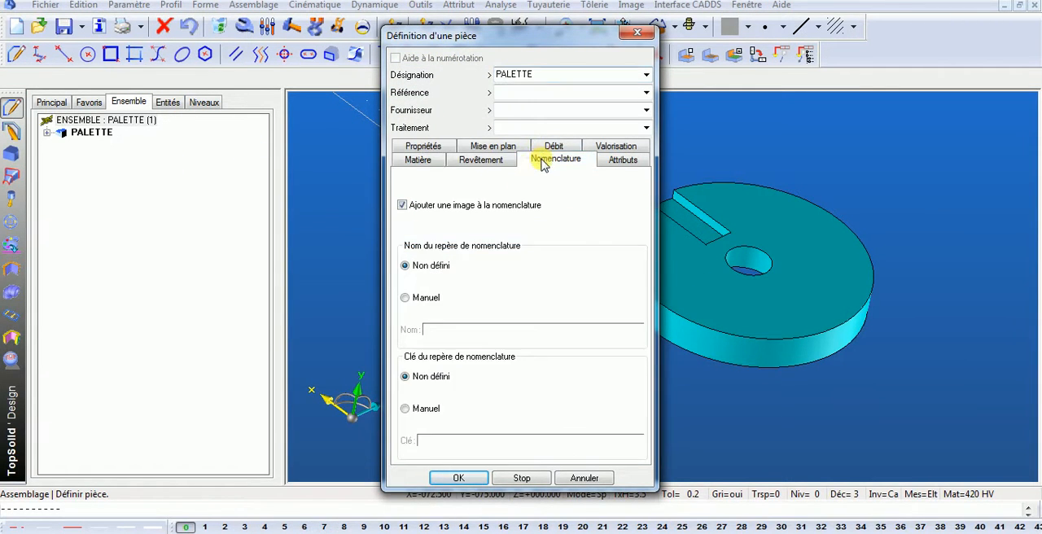
pyautogui.click(419, 160)
pyautogui.click(411, 259)
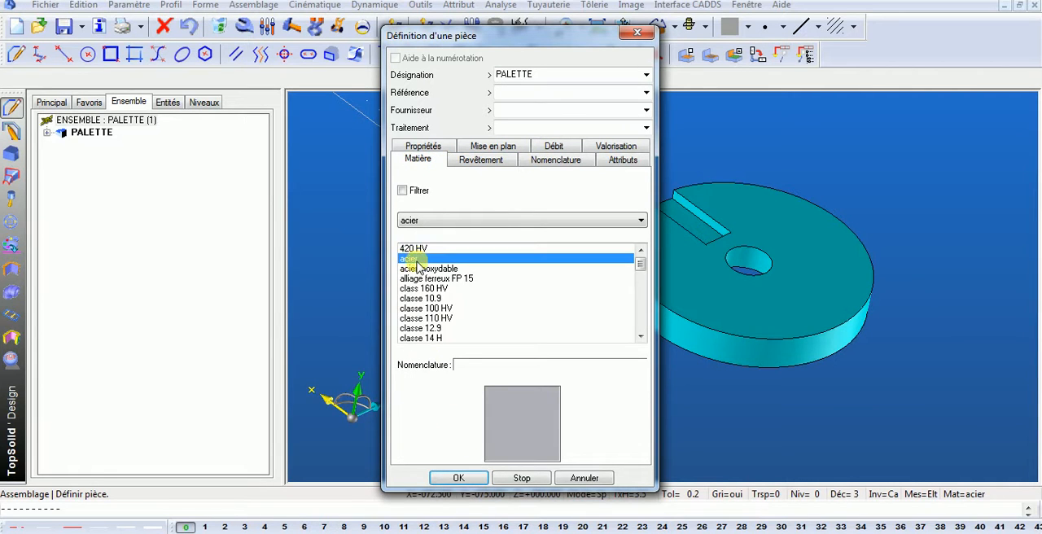
pyautogui.click(464, 481)
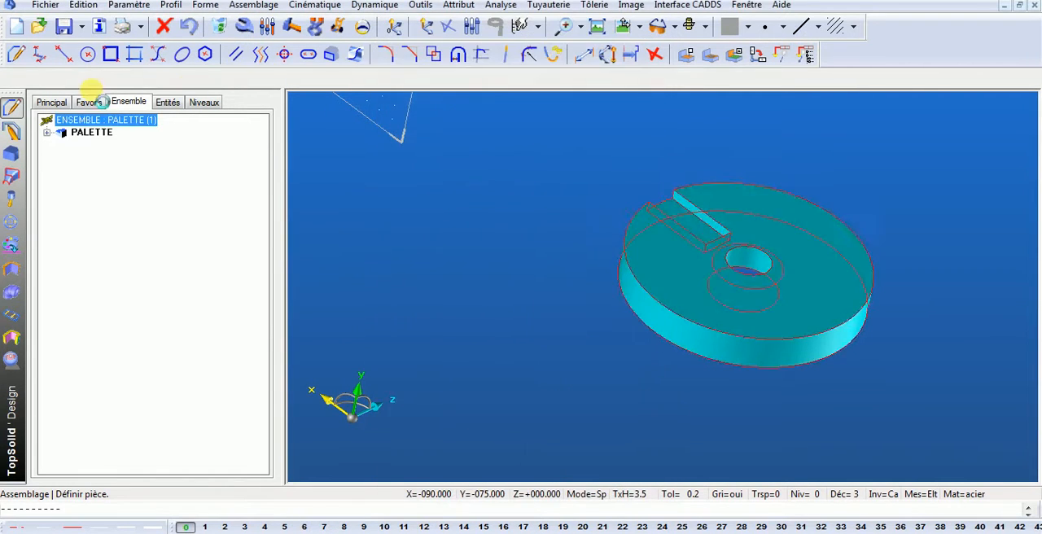
# - Save palette.top and open table.top from the HV800 folder
pyautogui.click(64, 27)
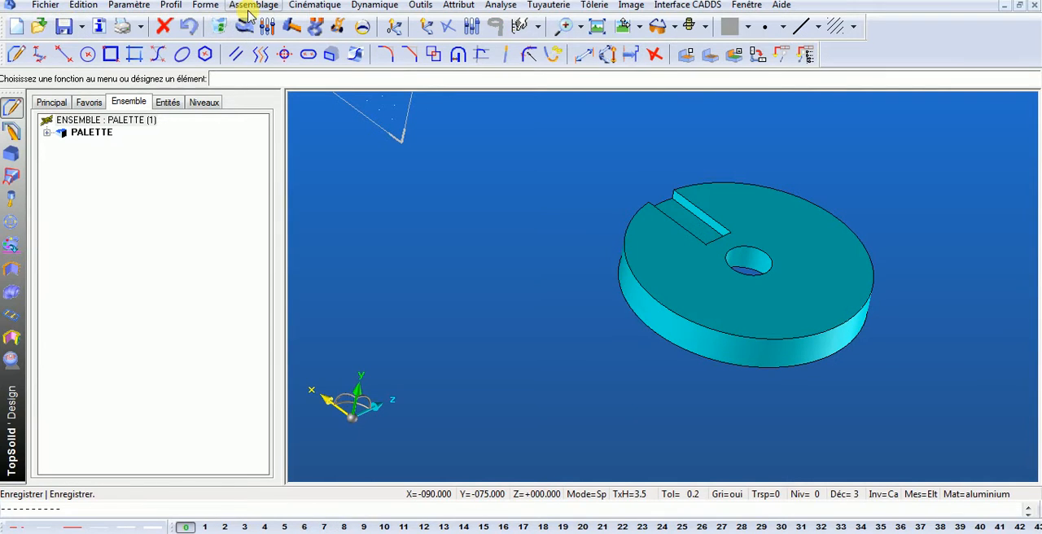
pyautogui.click(39, 27)
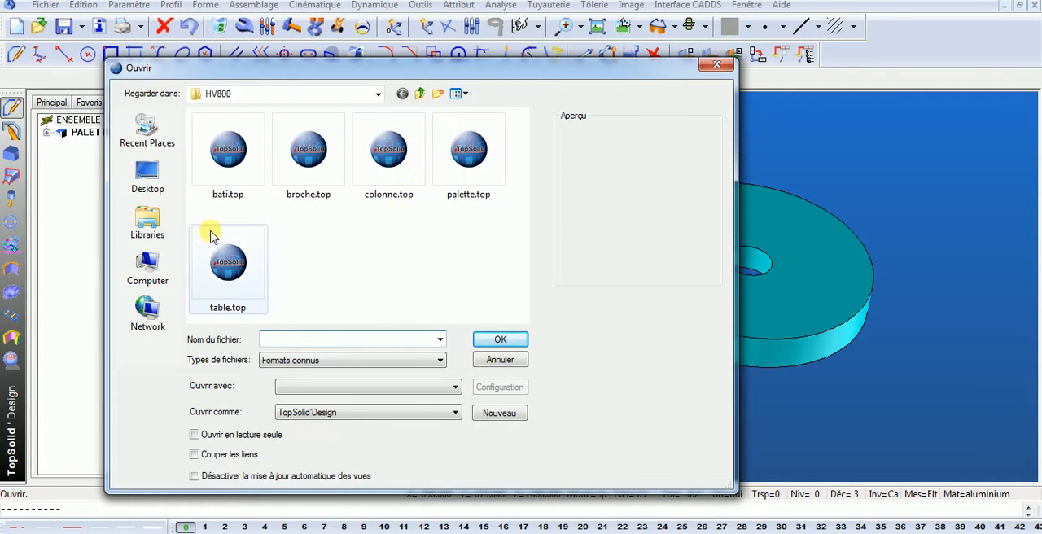
pyautogui.doubleClick(254, 269)
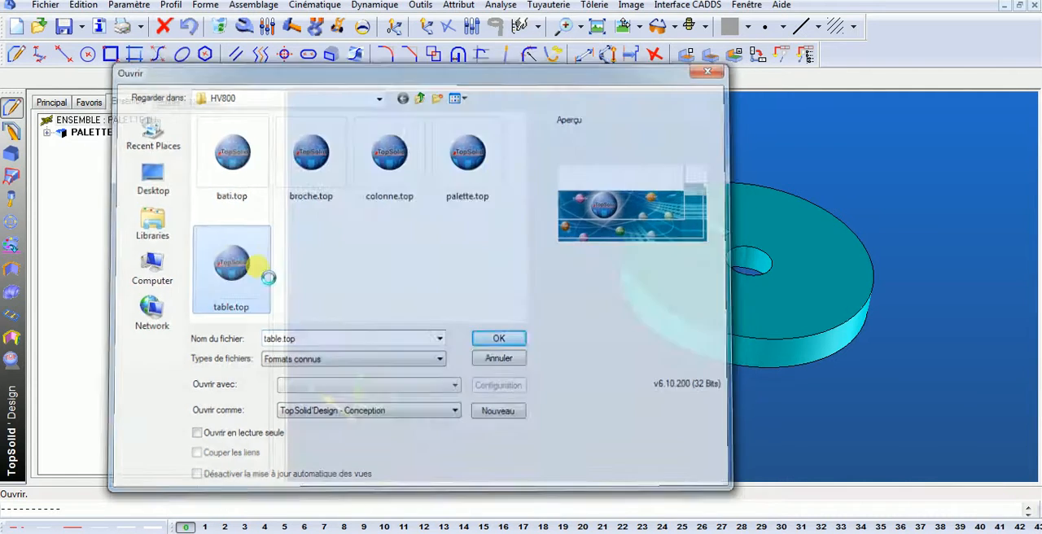
# - Define the brown table solid as a part with designation TABLE and material acier
pyautogui.click(254, 5)
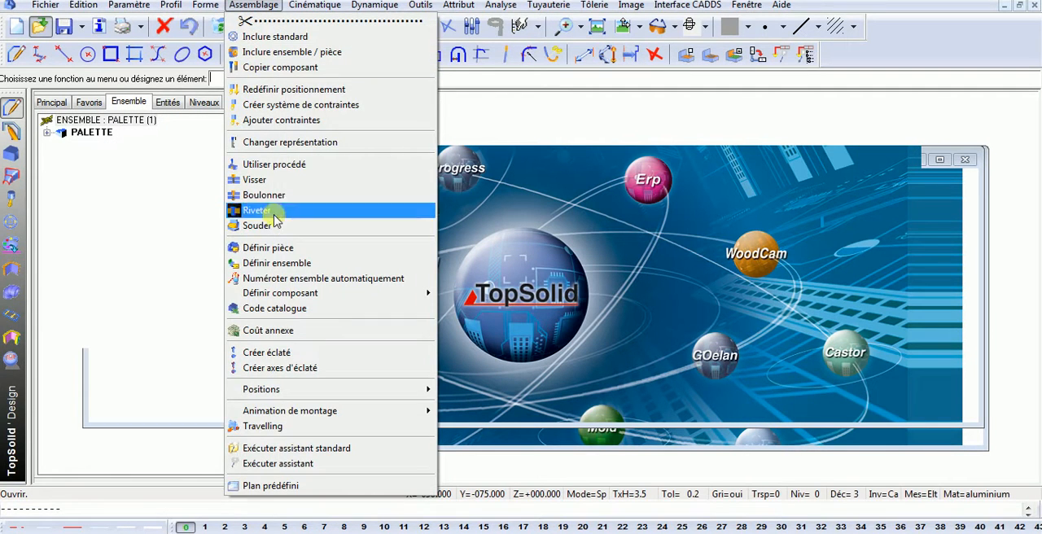
pyautogui.click(269, 248)
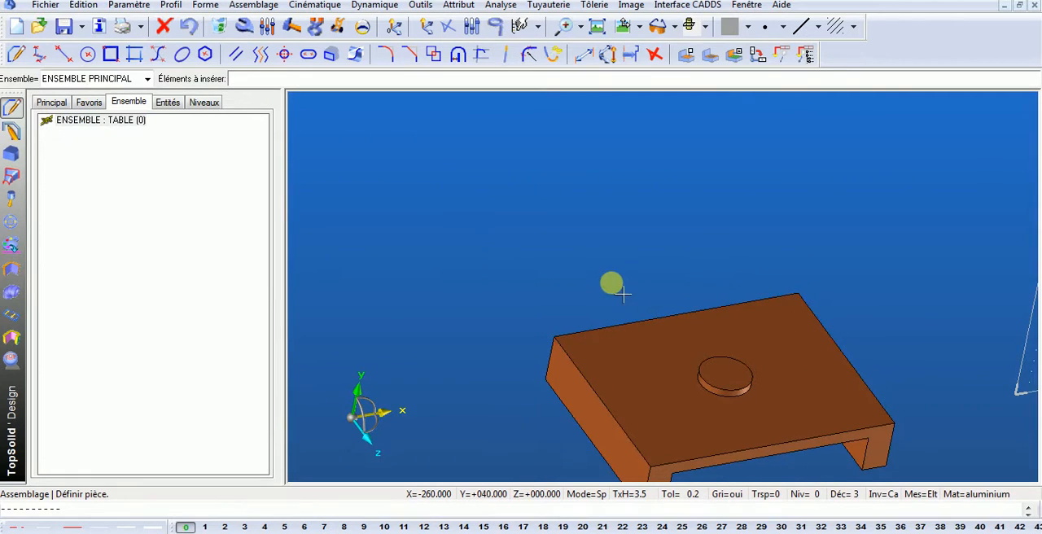
pyautogui.click(660, 381)
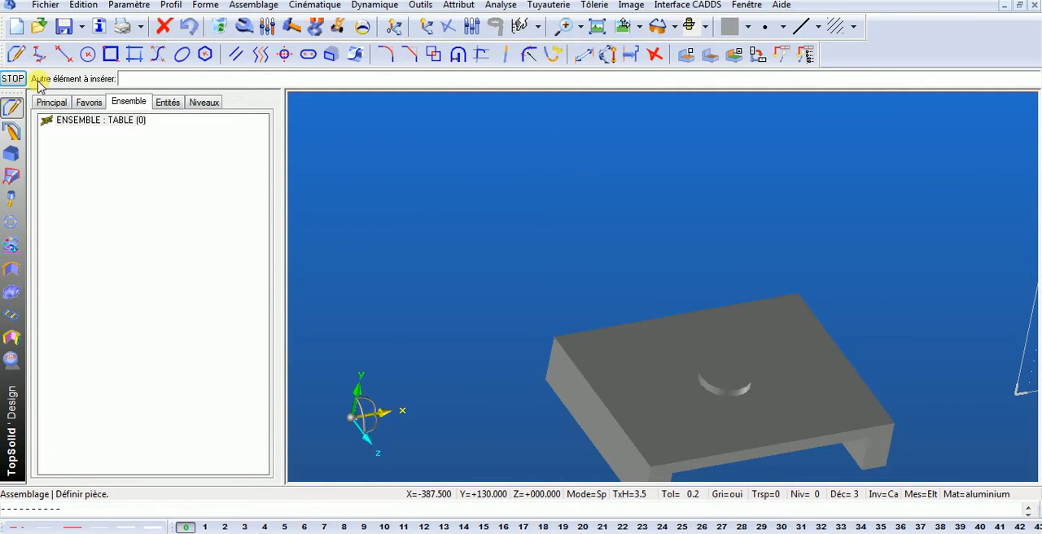
pyautogui.click(13, 79)
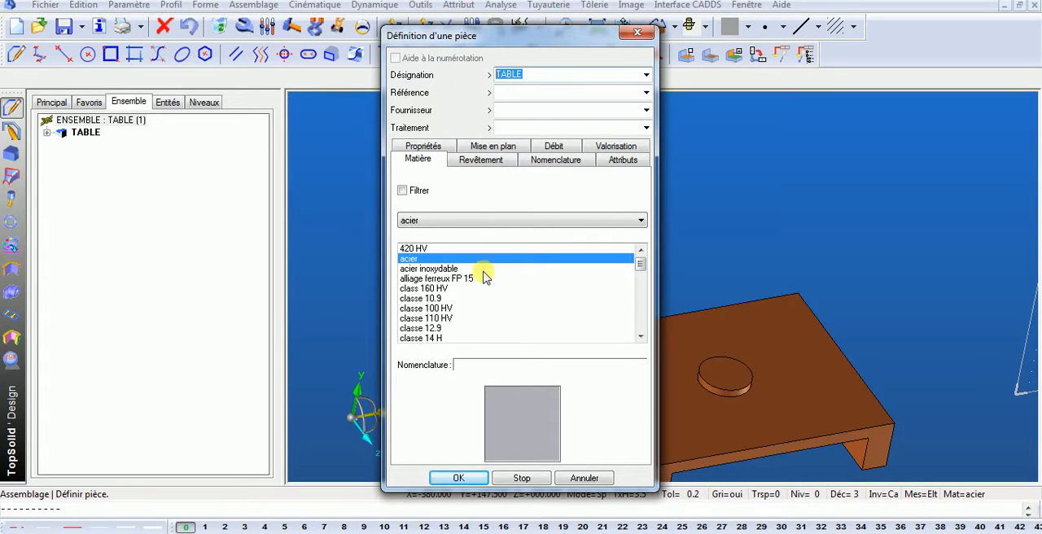
pyautogui.click(460, 479)
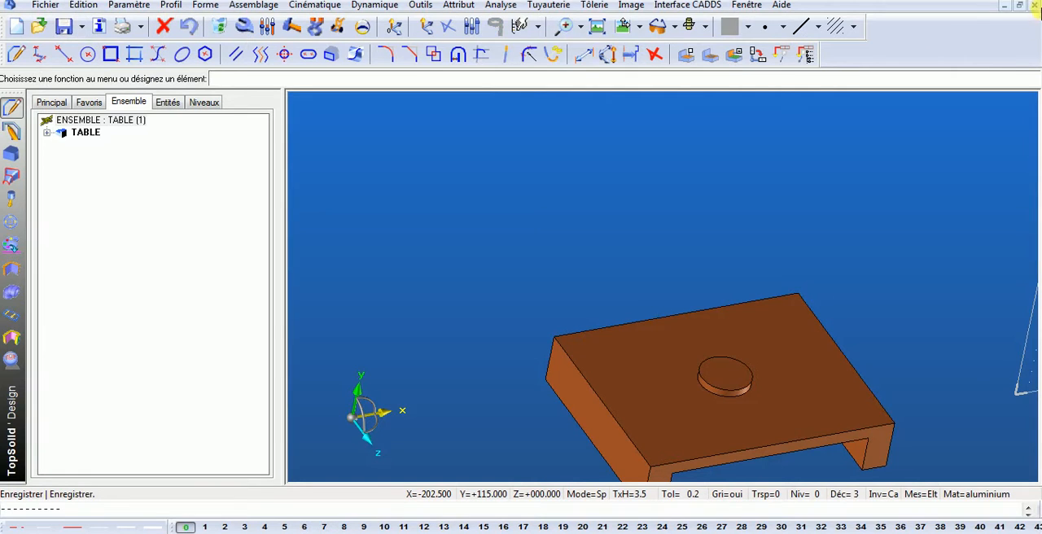
# - Save table.top and close the open table, palette and colonne documents
pyautogui.click(1035, 5)
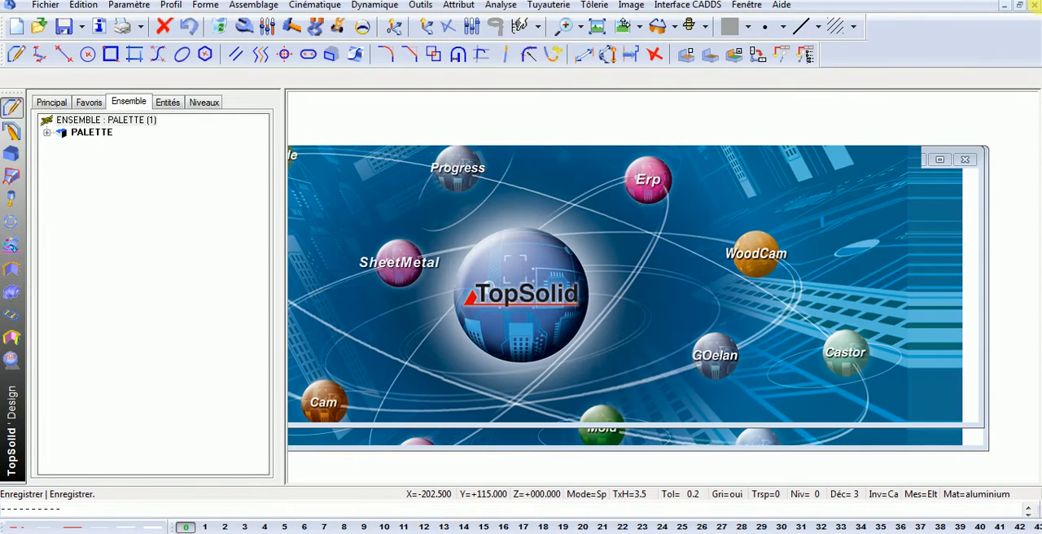
pyautogui.click(1034, 4)
pyautogui.click(1035, 5)
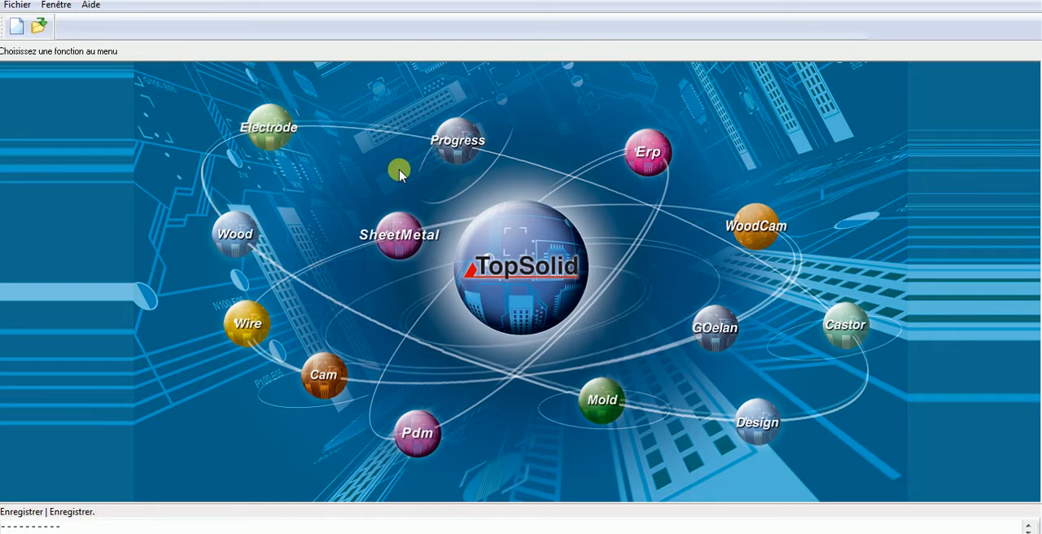
# - Create a new Design document without a template
pyautogui.click(16, 27)
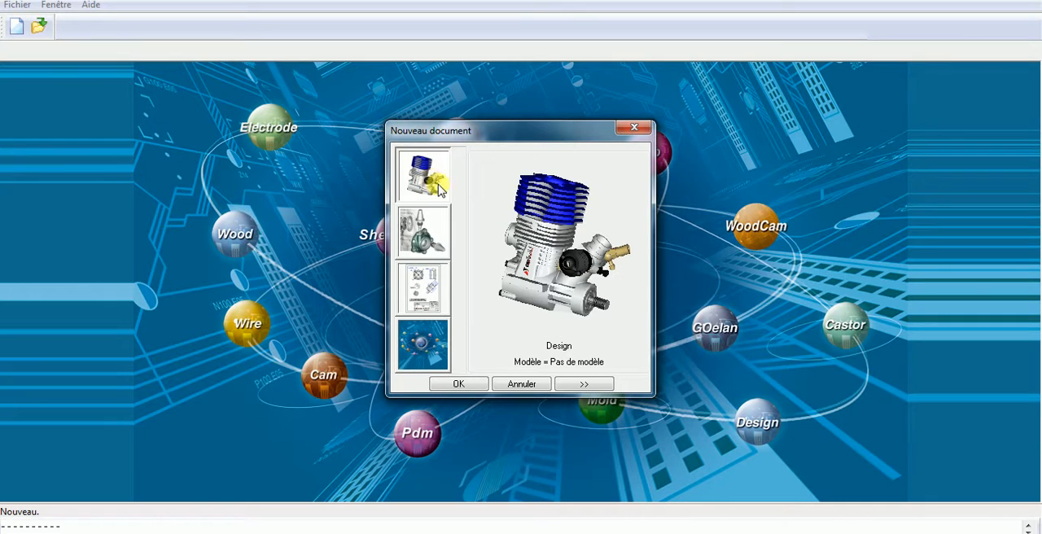
pyautogui.click(444, 387)
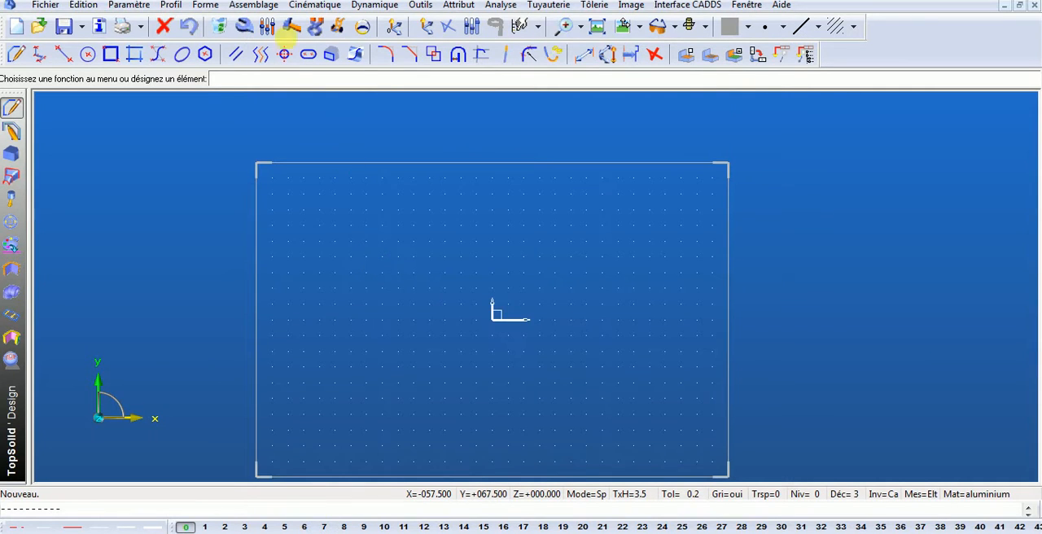
pyautogui.moveTo(486, 85); pyautogui.dragTo(491, 79, button='middle')
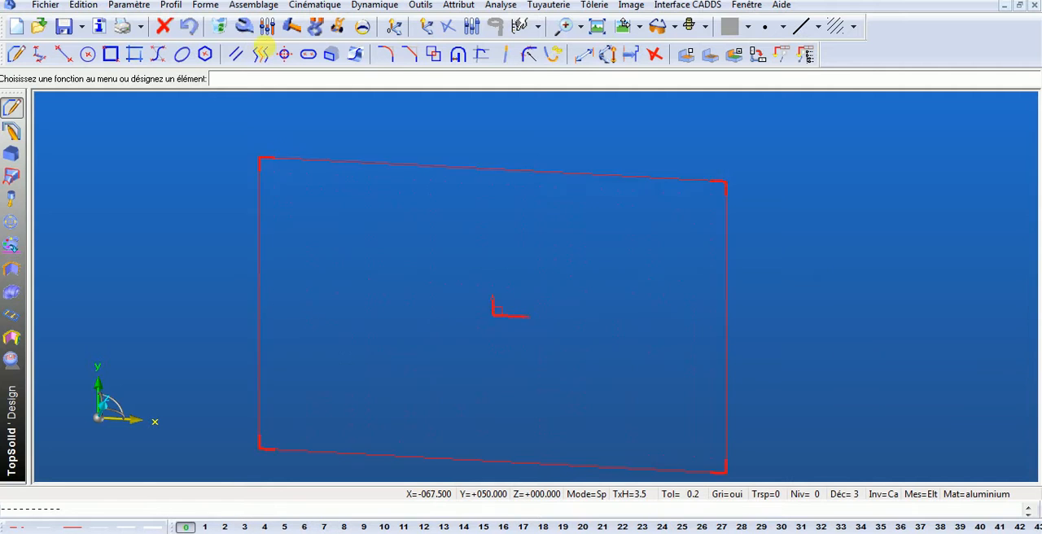
# - Include the bati.top component from the HV800 folder in the assembly document
pyautogui.click(269, 7)
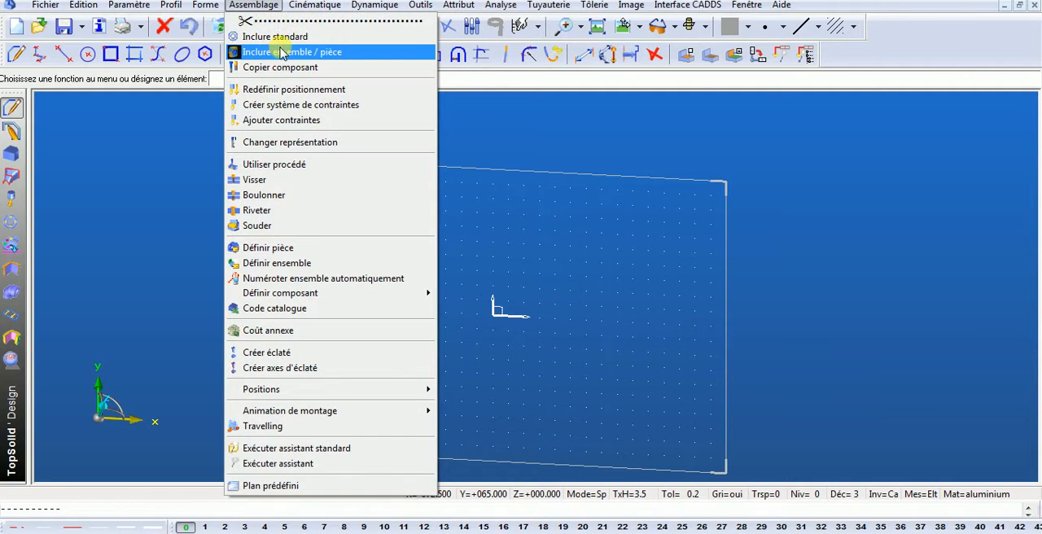
pyautogui.click(280, 54)
pyautogui.click(39, 79)
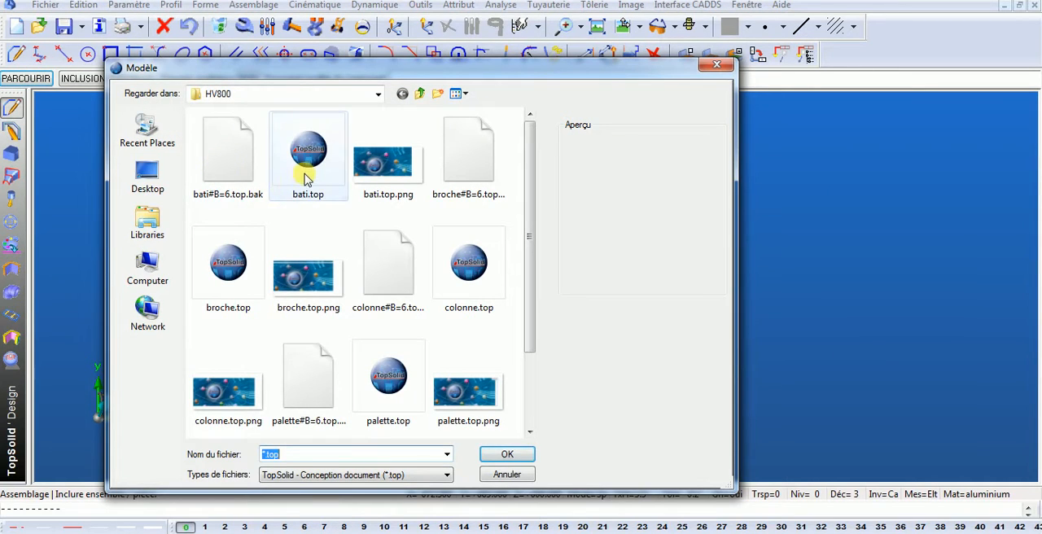
pyautogui.click(308, 167)
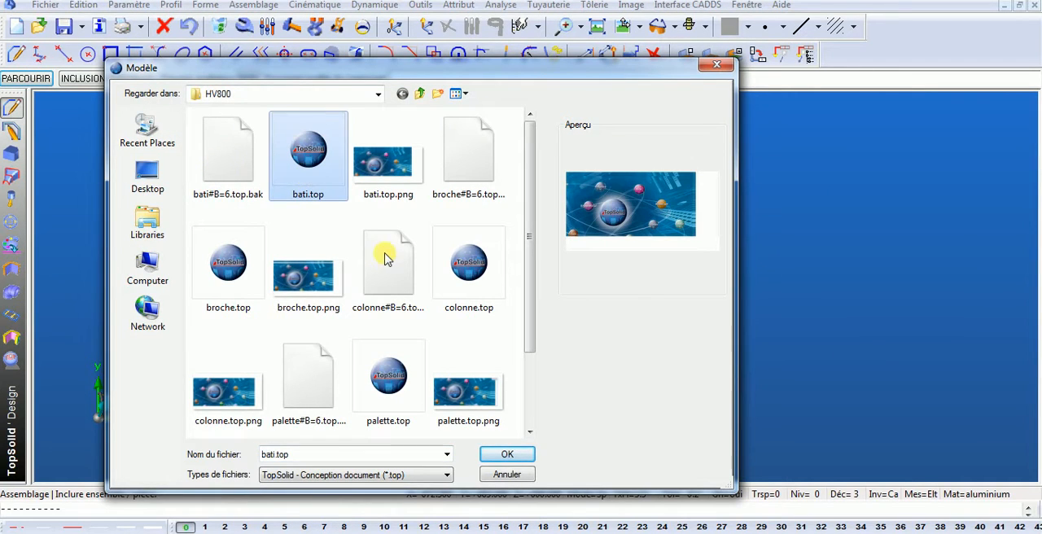
pyautogui.click(505, 455)
# - Position the bati by matching its own coordinate frame to the assembly document's frame, using the alternative positioning
pyautogui.scroll(-5, 458, 245)
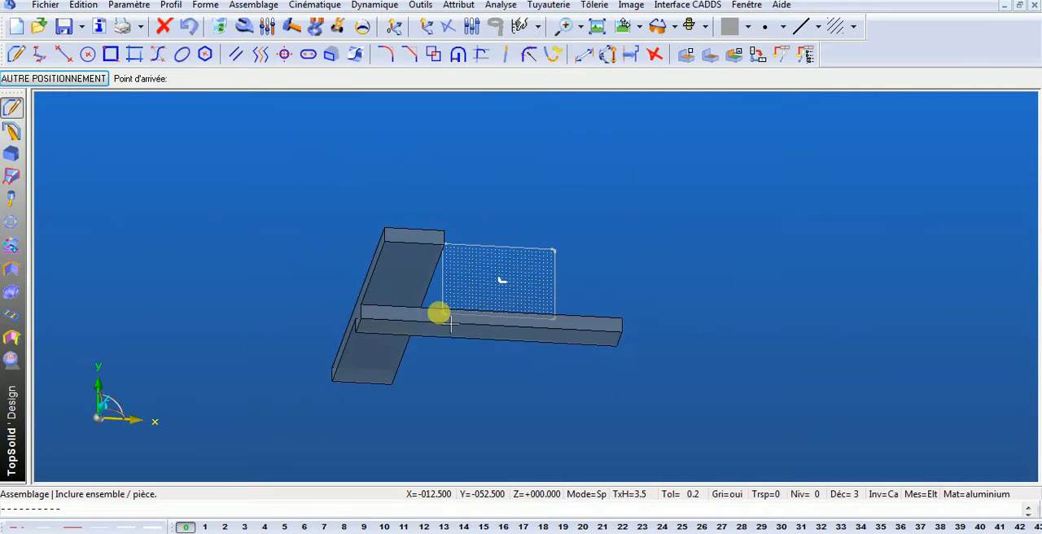
pyautogui.click(78, 78)
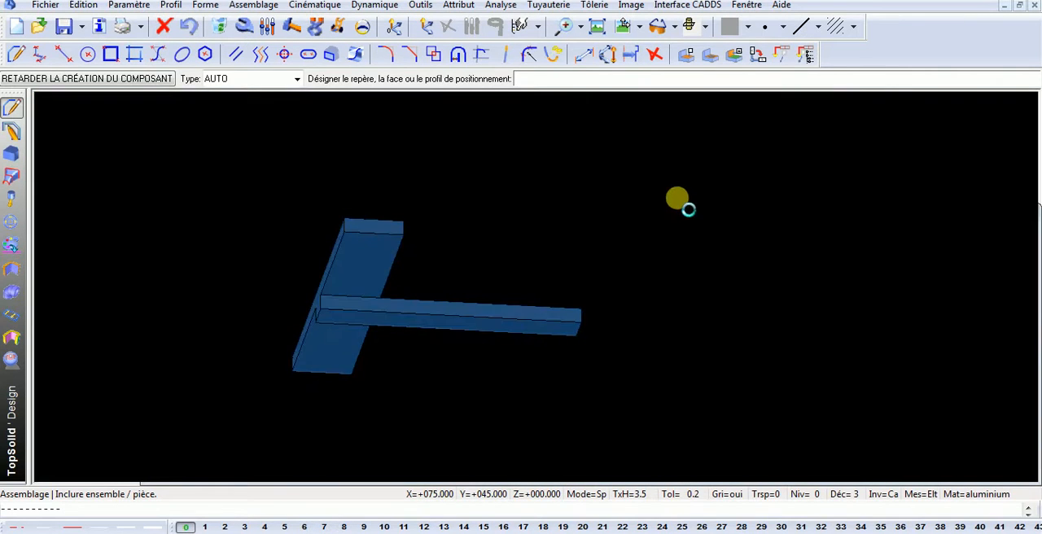
pyautogui.click(695, 206)
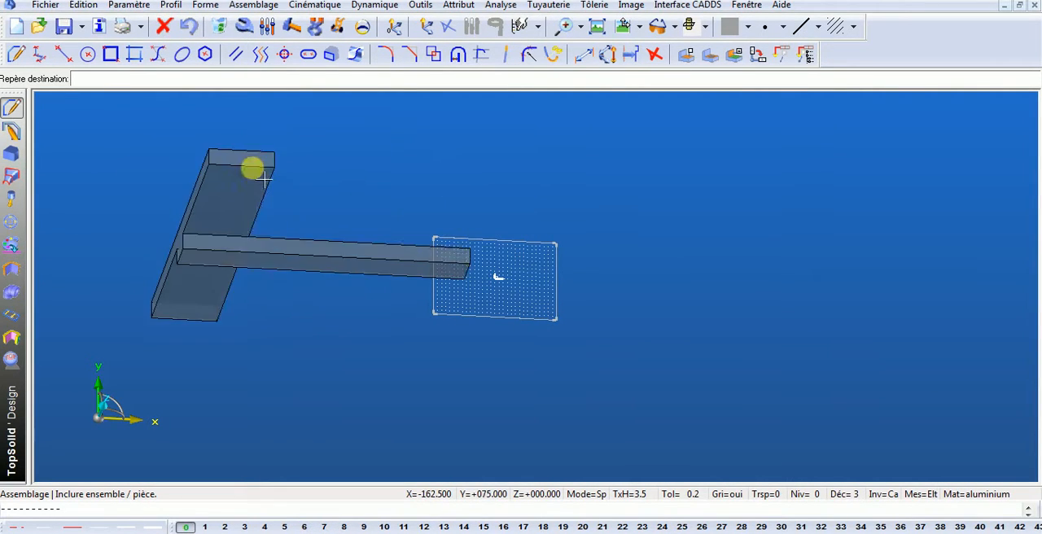
pyautogui.click(449, 250)
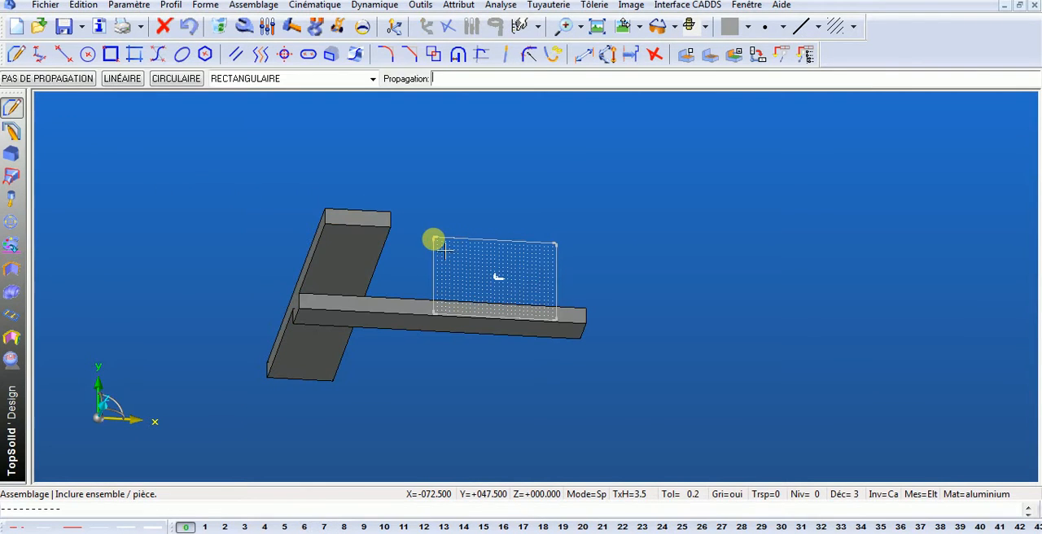
# - Include the table.top component from the HV800 folder in the assembly
pyautogui.moveTo(302, 238); pyautogui.dragTo(359, 349, button='middle')
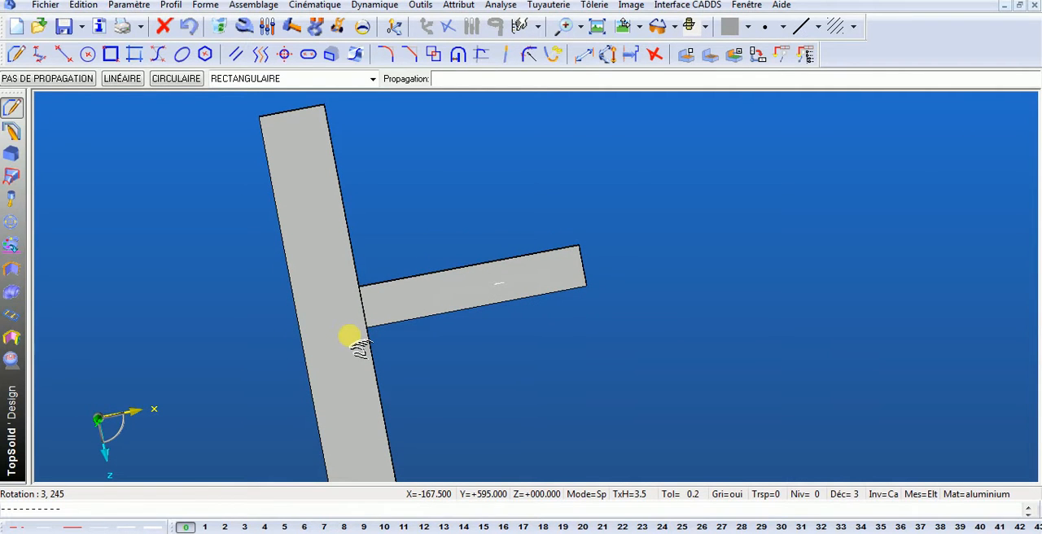
pyautogui.click(253, 5)
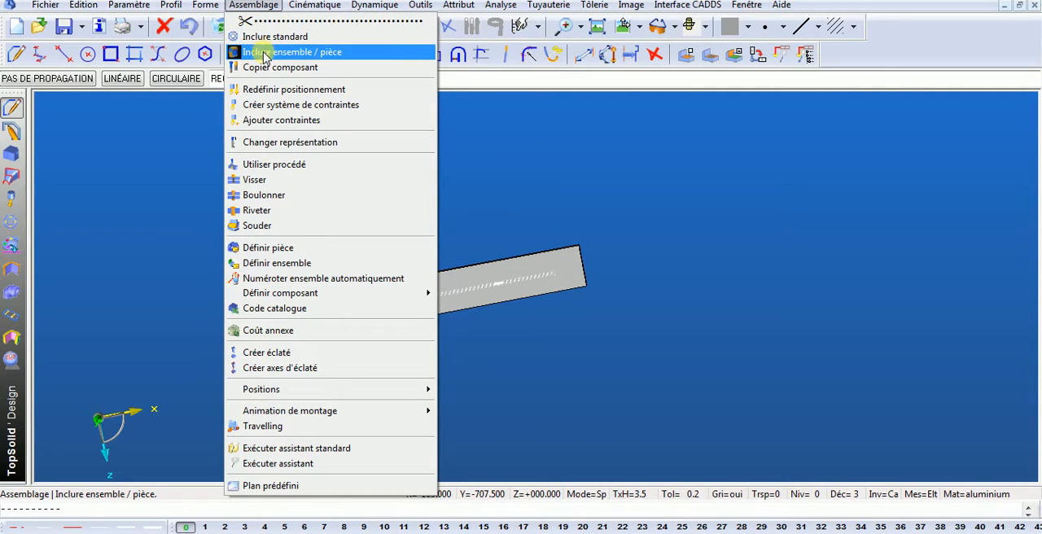
pyautogui.click(265, 53)
pyautogui.click(25, 79)
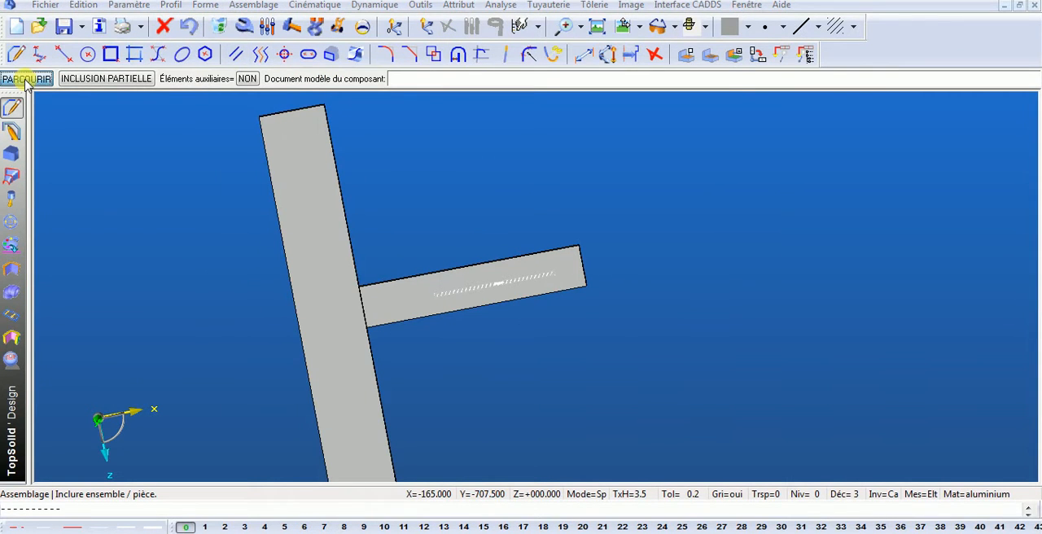
pyautogui.moveTo(528, 230); pyautogui.dragTo(528, 318)
pyautogui.click(286, 384)
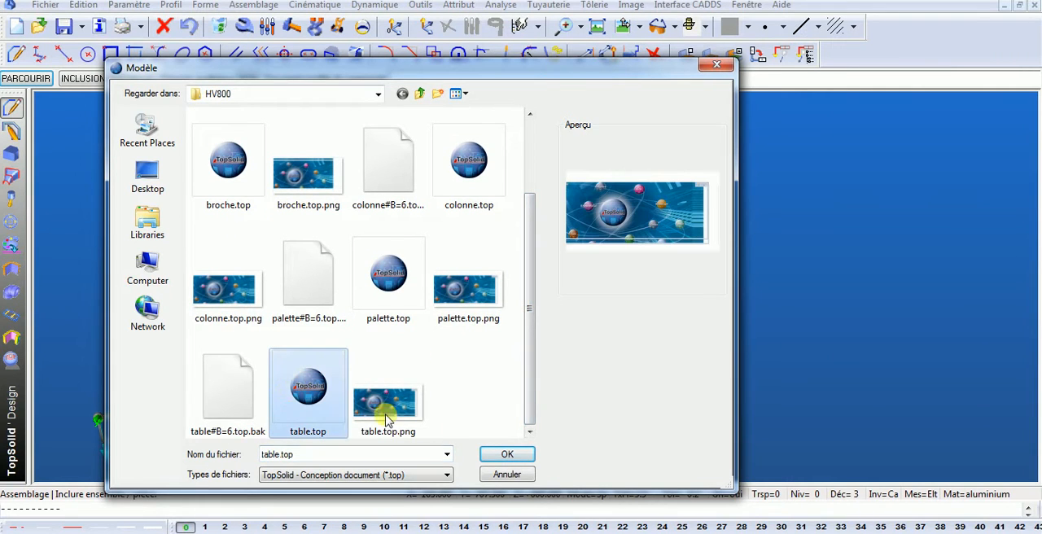
pyautogui.click(496, 454)
# - Constrain the table's inner underside to the bati's top face with Plan sur plan and end the positioning
pyautogui.moveTo(385, 258); pyautogui.dragTo(453, 196, button='middle')
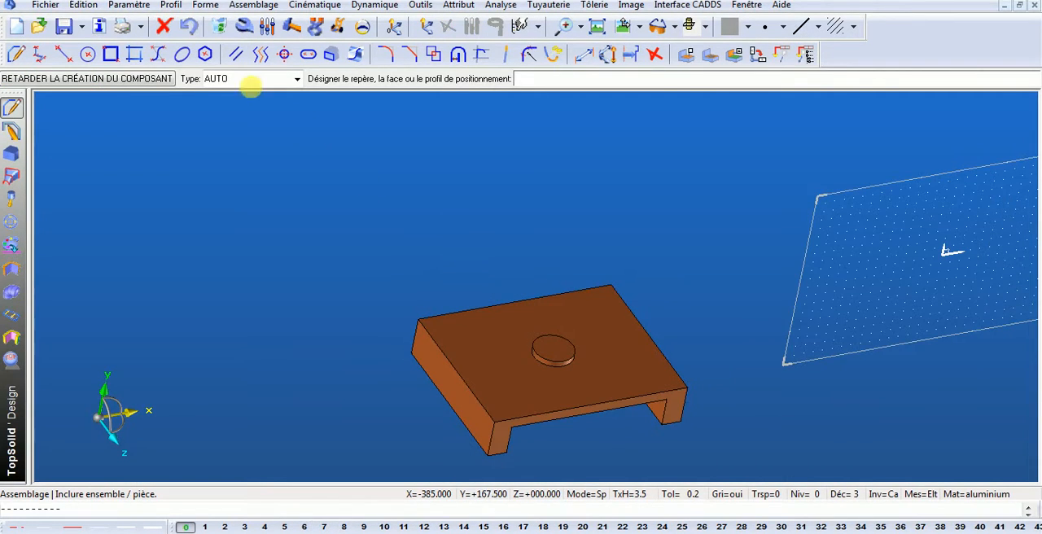
pyautogui.click(298, 79)
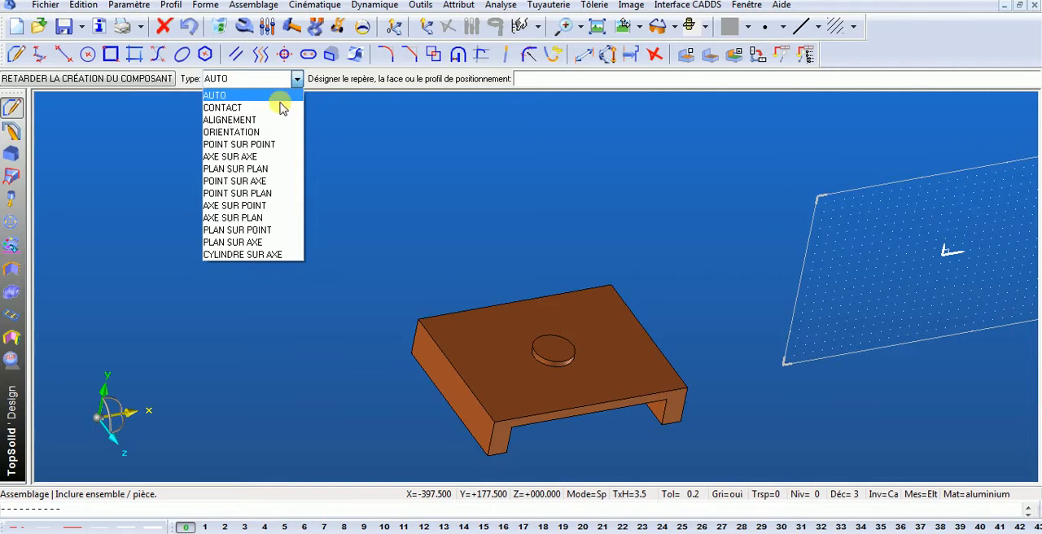
pyautogui.click(230, 169)
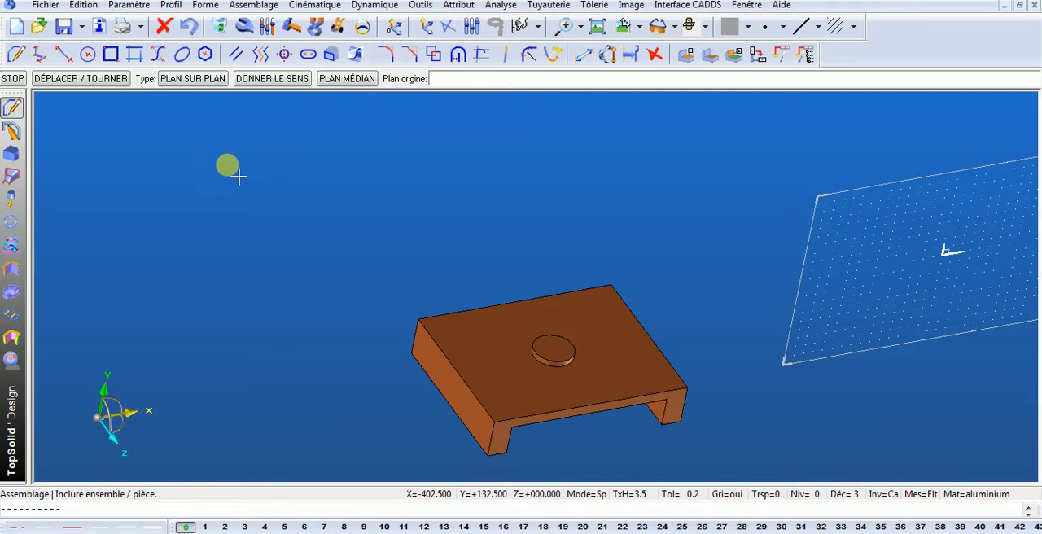
pyautogui.moveTo(625, 334); pyautogui.dragTo(663, 266, button='middle')
pyautogui.click(545, 180)
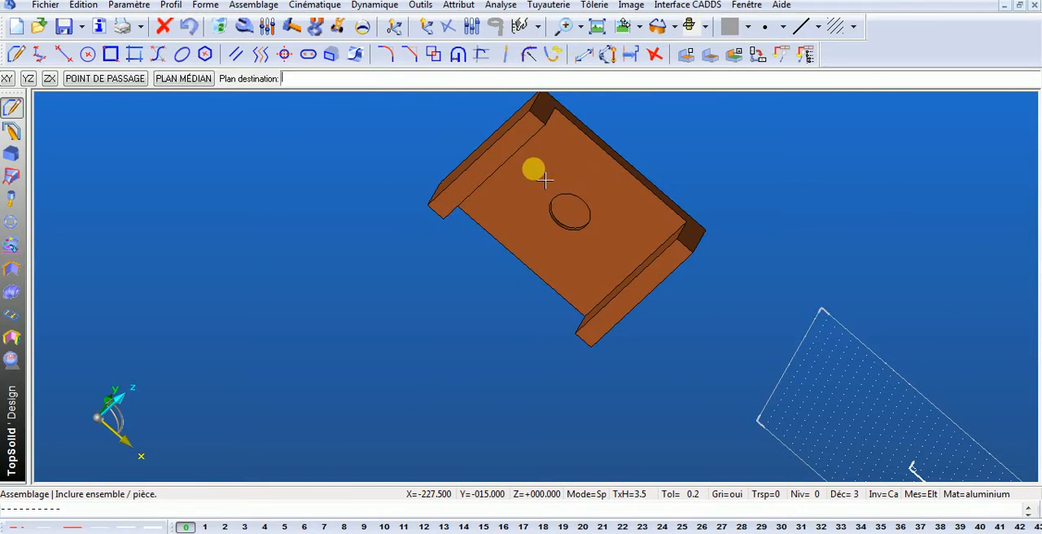
pyautogui.click(747, 5)
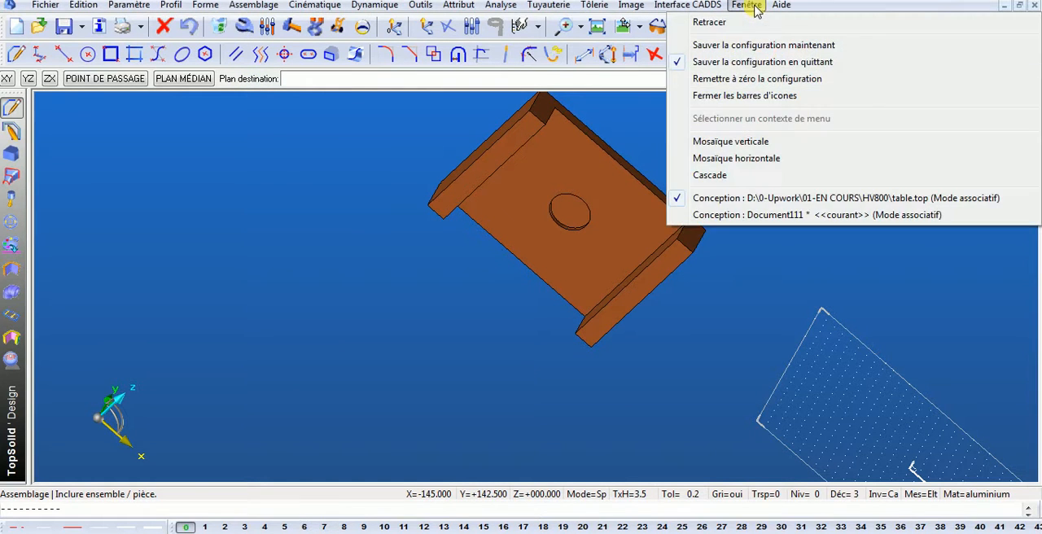
pyautogui.click(782, 219)
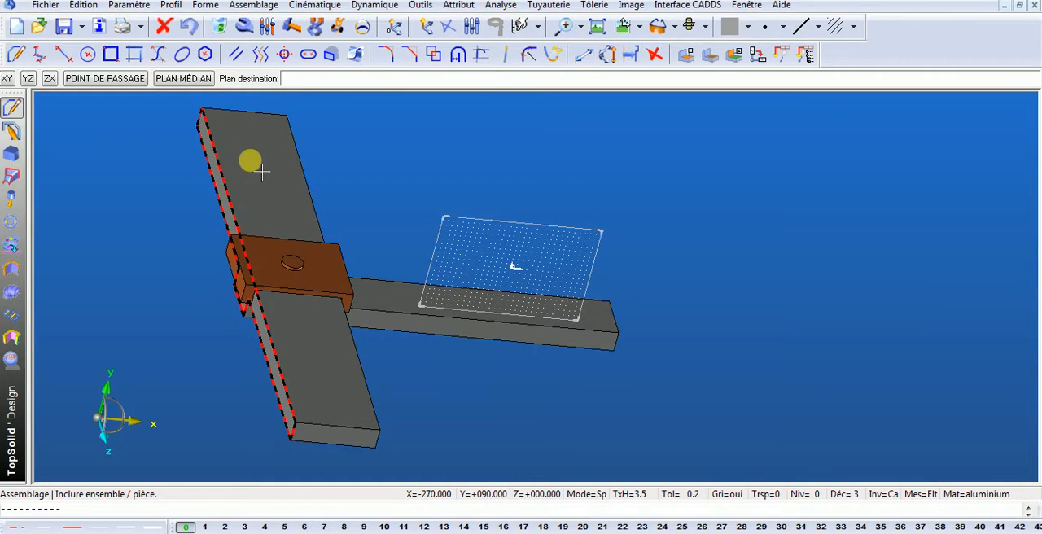
pyautogui.click(261, 171)
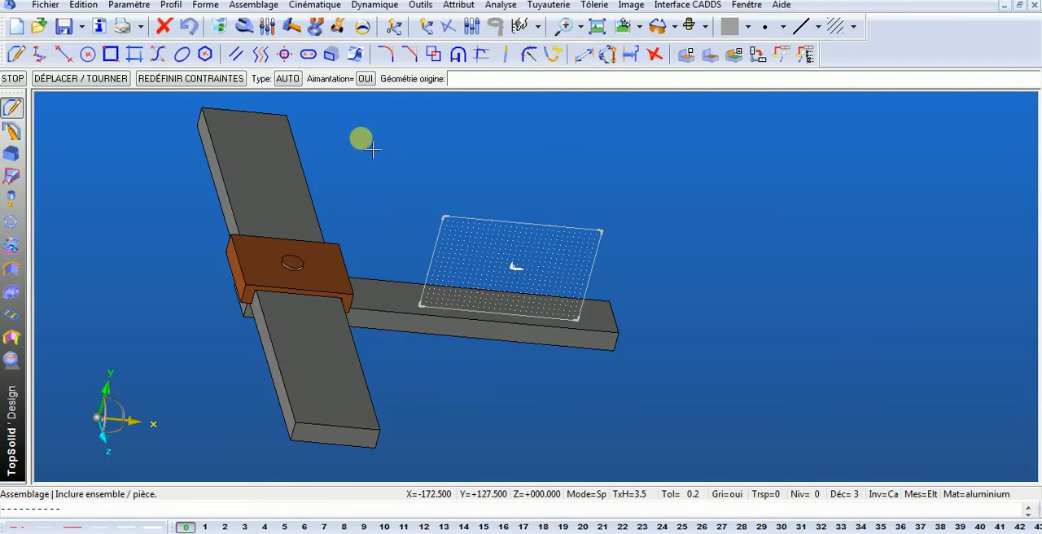
pyautogui.click(13, 79)
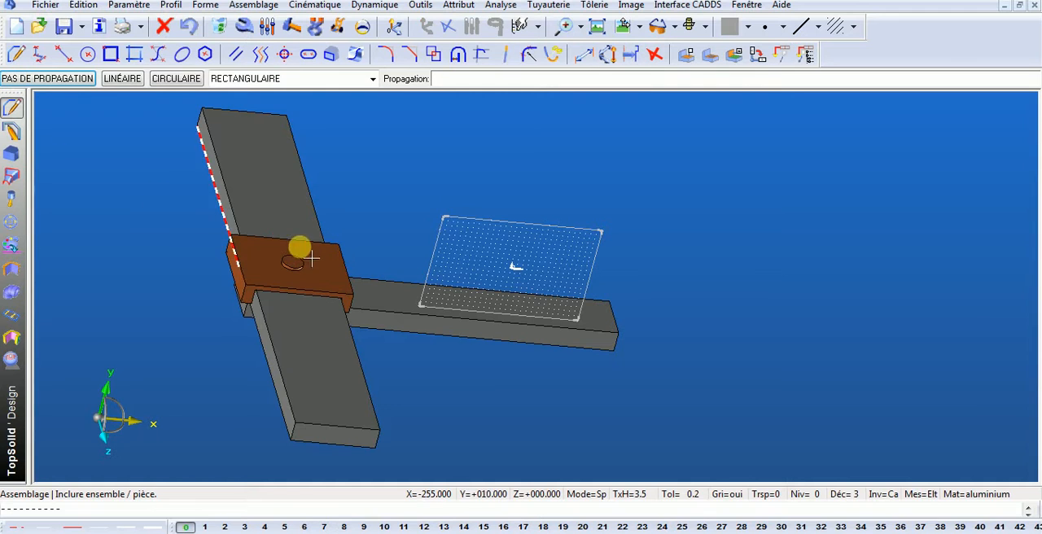
# - Move the table dynamically away from the bati's rail to a free position beyond the rail
pyautogui.scroll(-2, 305, 262)
pyautogui.moveTo(231, 261); pyautogui.dragTo(263, 245, button='middle')
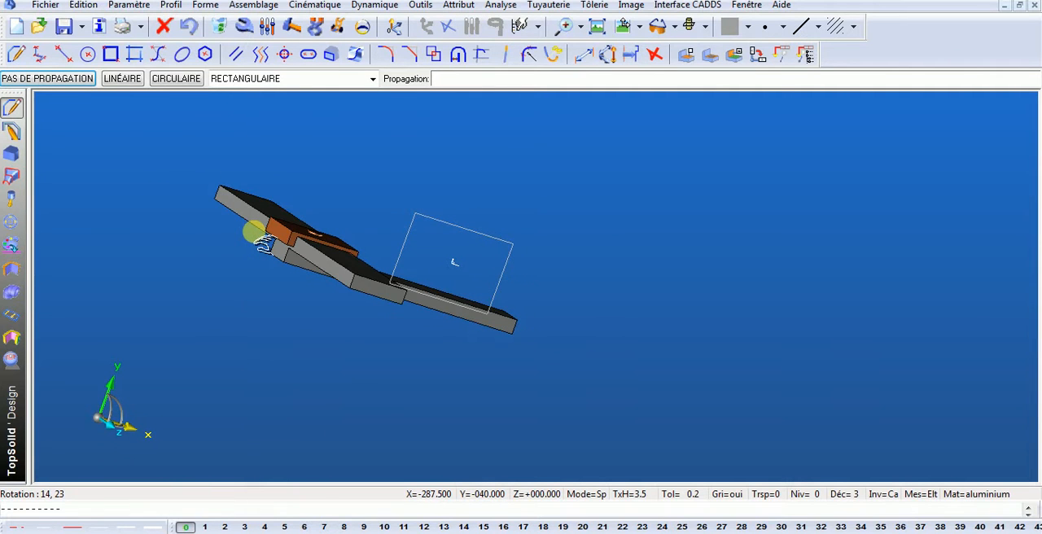
pyautogui.click(337, 28)
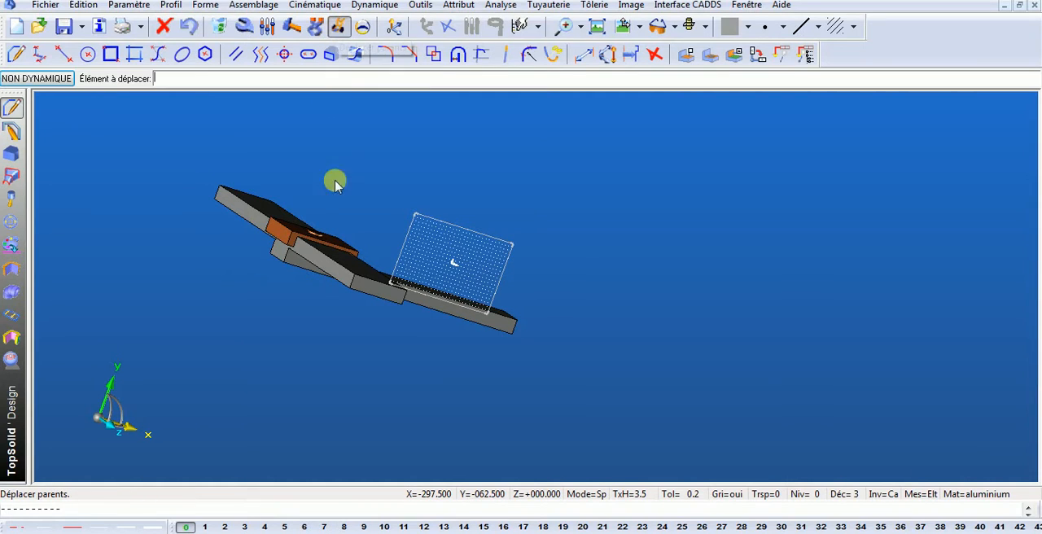
pyautogui.click(285, 234)
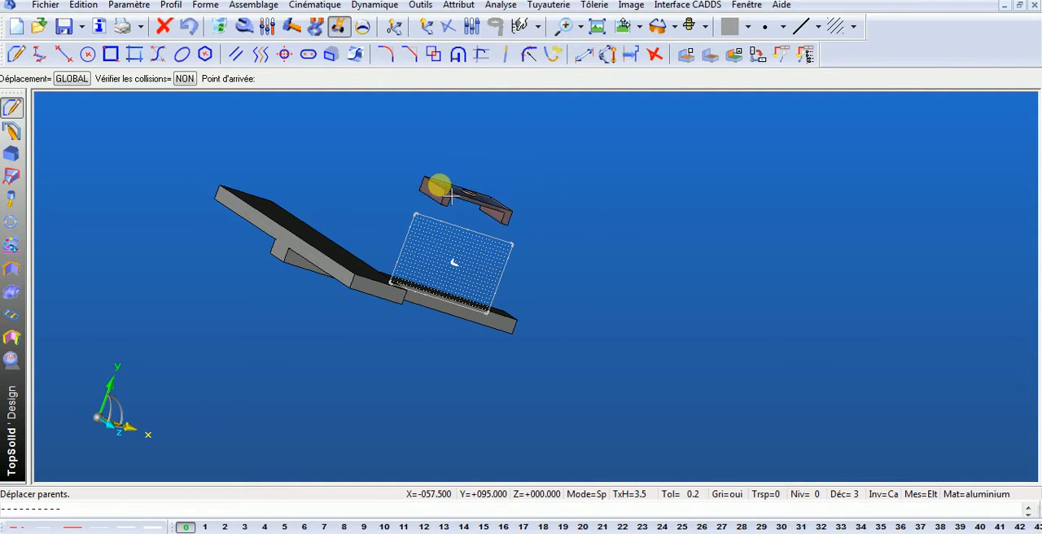
pyautogui.click(450, 191)
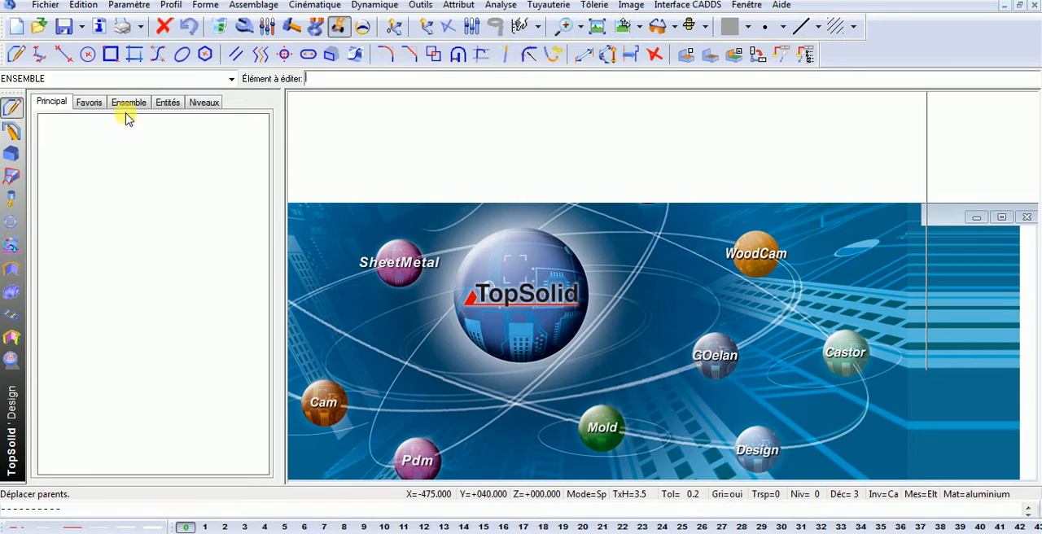
# - Expand TABLE and its Positionnement contraint in the assembly tree and start inserting another constraint there
pyautogui.click(140, 104)
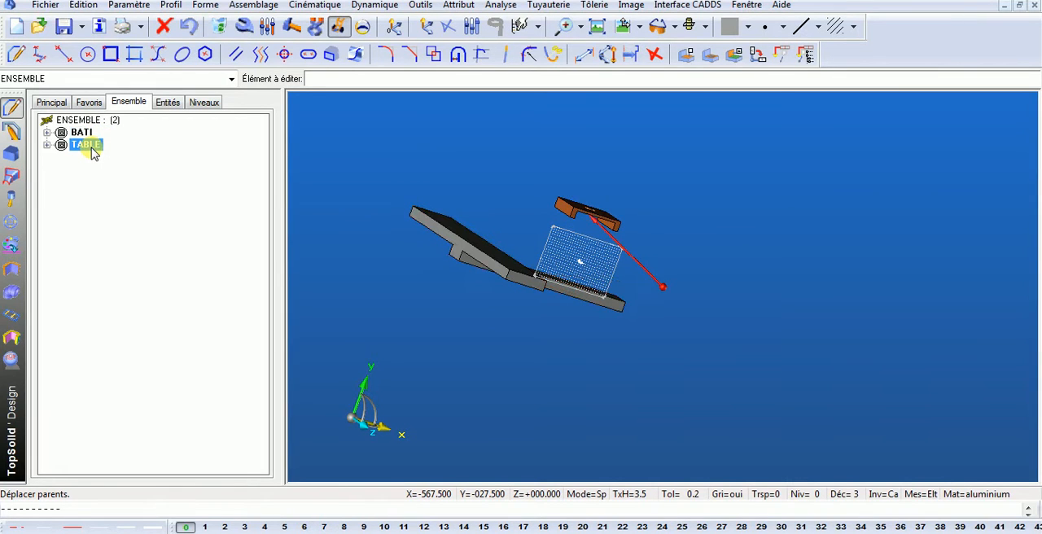
pyautogui.click(47, 145)
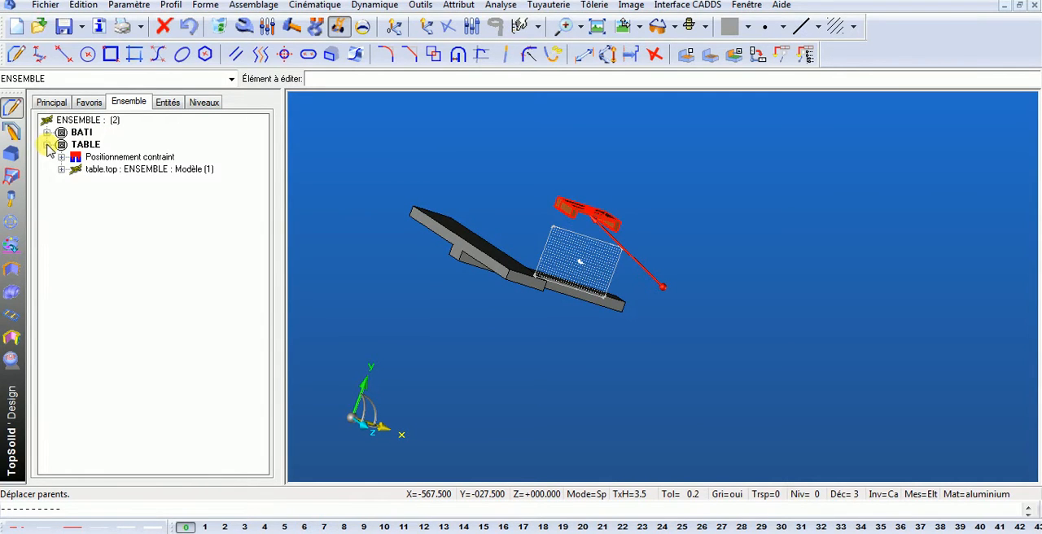
pyautogui.click(62, 158)
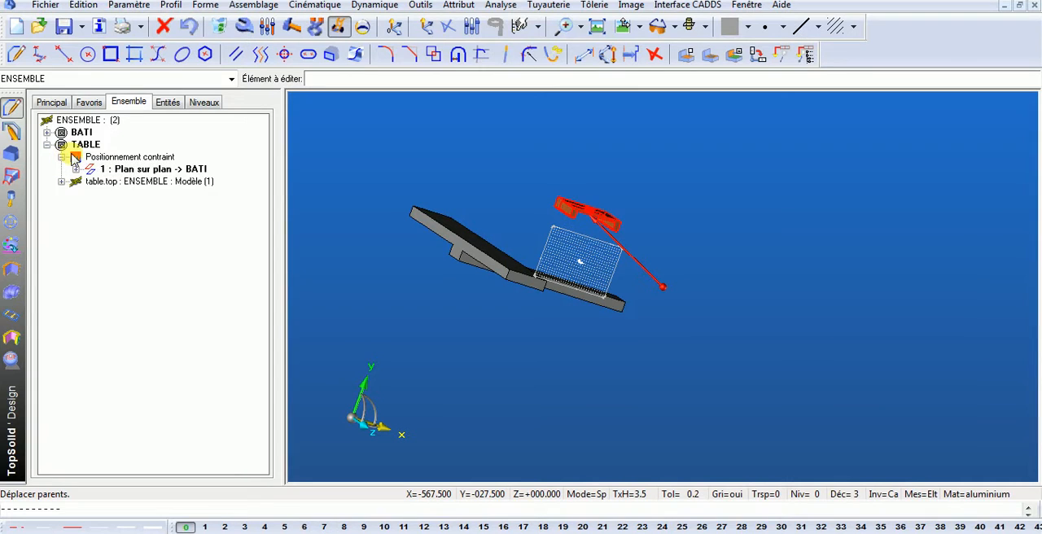
pyautogui.click(160, 159)
pyautogui.rightClick(162, 161)
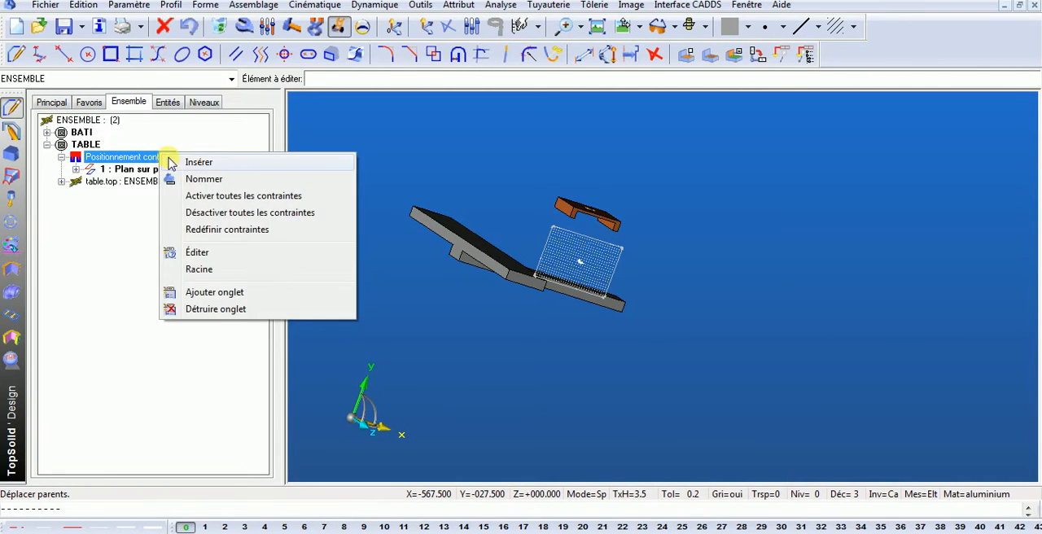
pyautogui.click(192, 163)
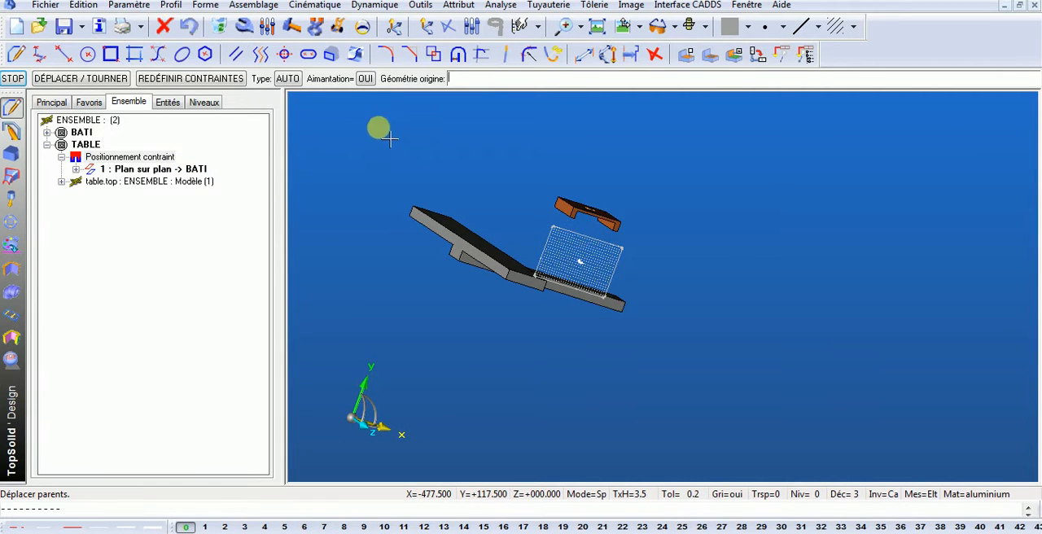
# - Add a Plan sur plan constraint between the table's inner side face and the long side face of the bati's rail
pyautogui.click(294, 81)
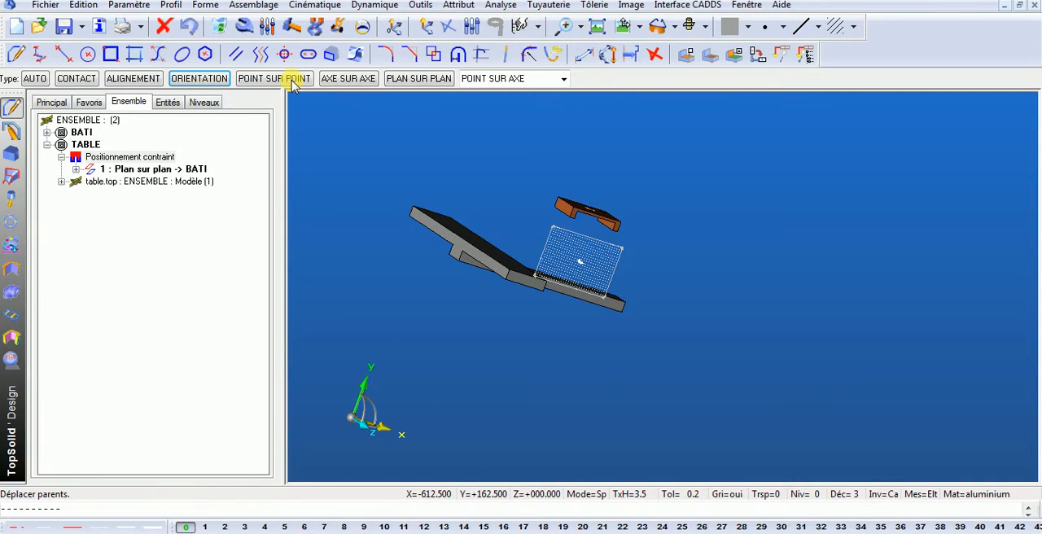
pyautogui.click(562, 80)
pyautogui.click(563, 80)
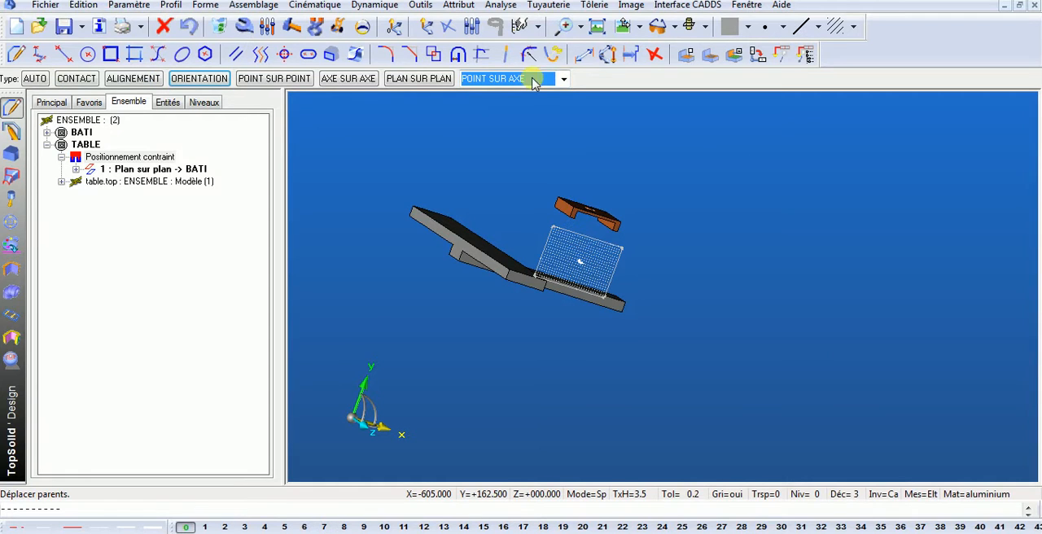
pyautogui.click(564, 79)
pyautogui.click(565, 79)
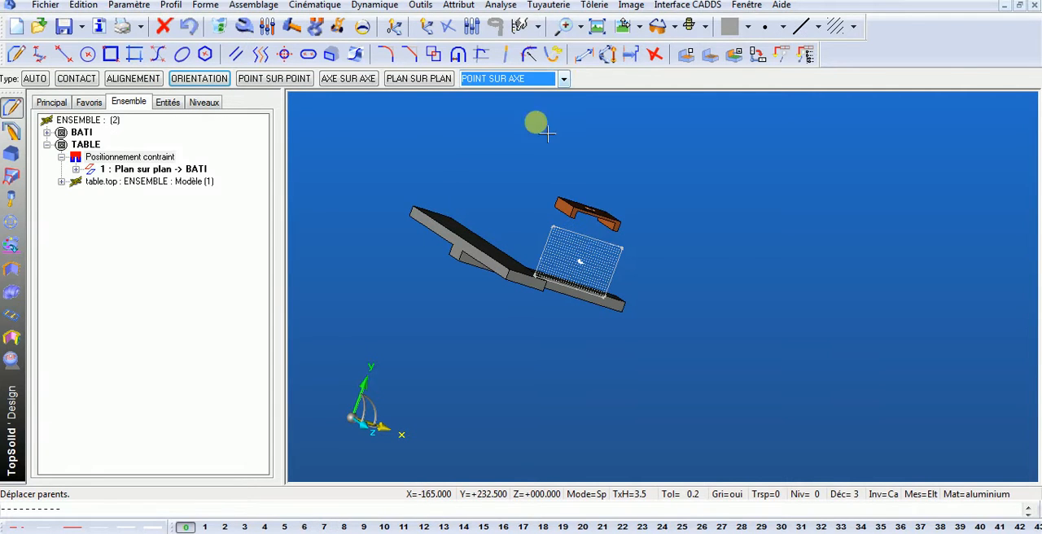
pyautogui.click(398, 82)
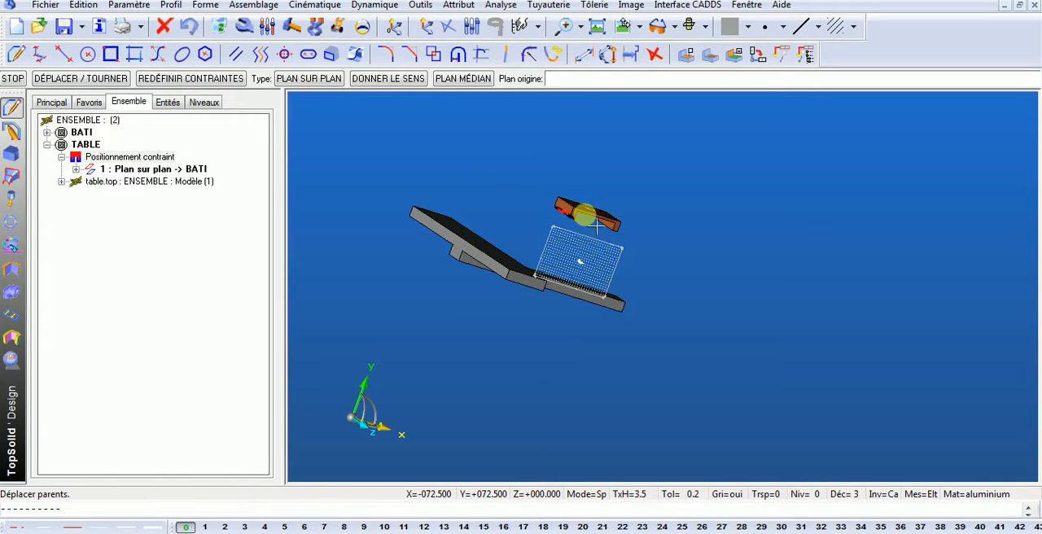
pyautogui.moveTo(572, 220); pyautogui.dragTo(607, 220, button='middle')
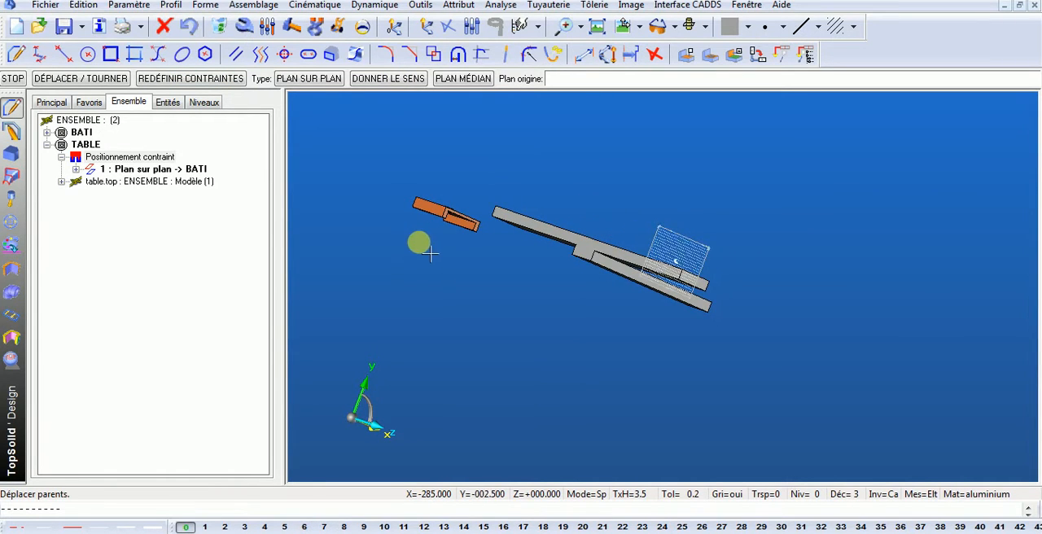
pyautogui.scroll(5, 448, 216)
pyautogui.click(476, 210)
pyautogui.moveTo(476, 210); pyautogui.dragTo(530, 255, button='middle')
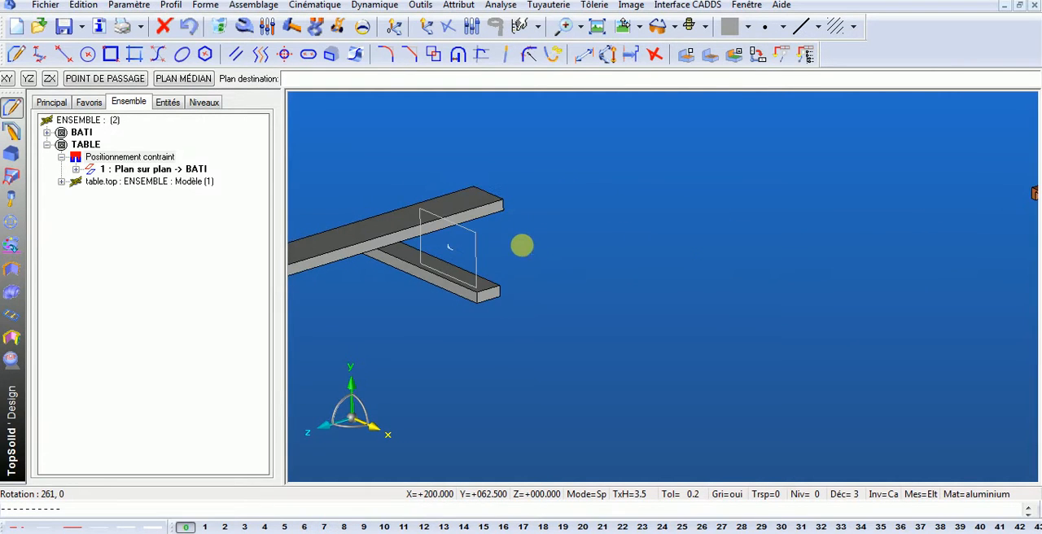
pyautogui.scroll(2, 513, 240)
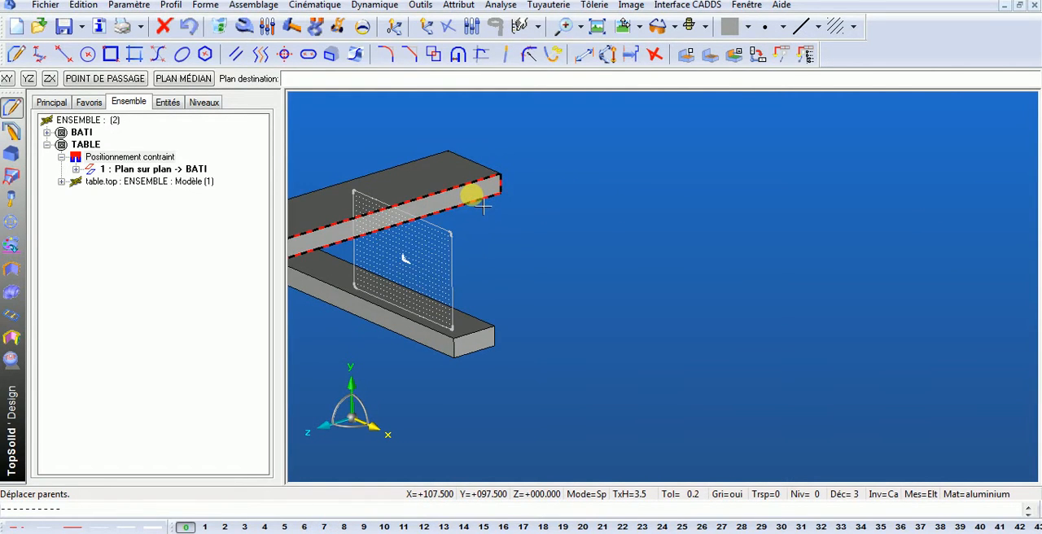
pyautogui.click(484, 208)
pyautogui.scroll(-3, 484, 199)
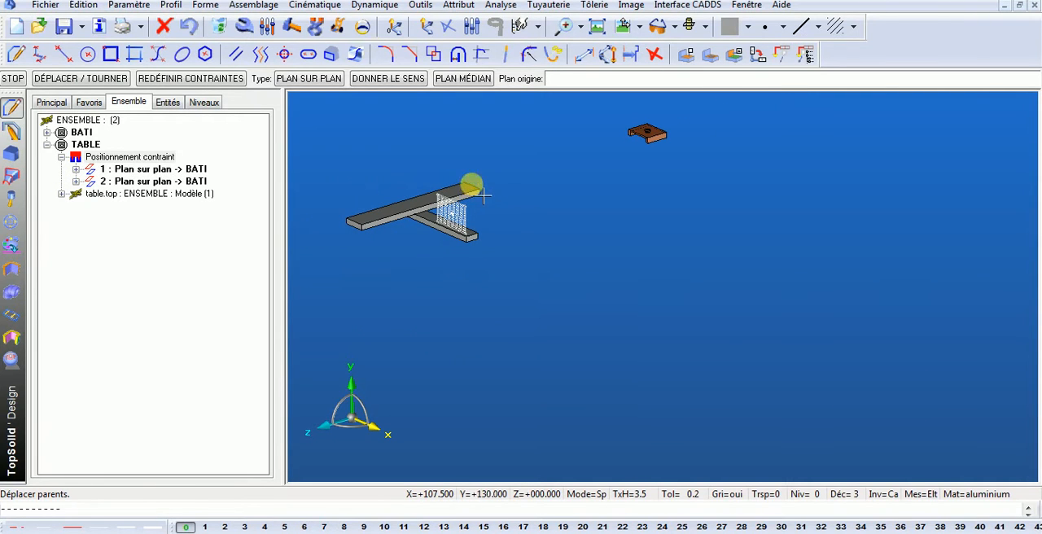
# - Move the table dynamically along its constraints onto the bati's rail, near the rail's end
pyautogui.click(340, 27)
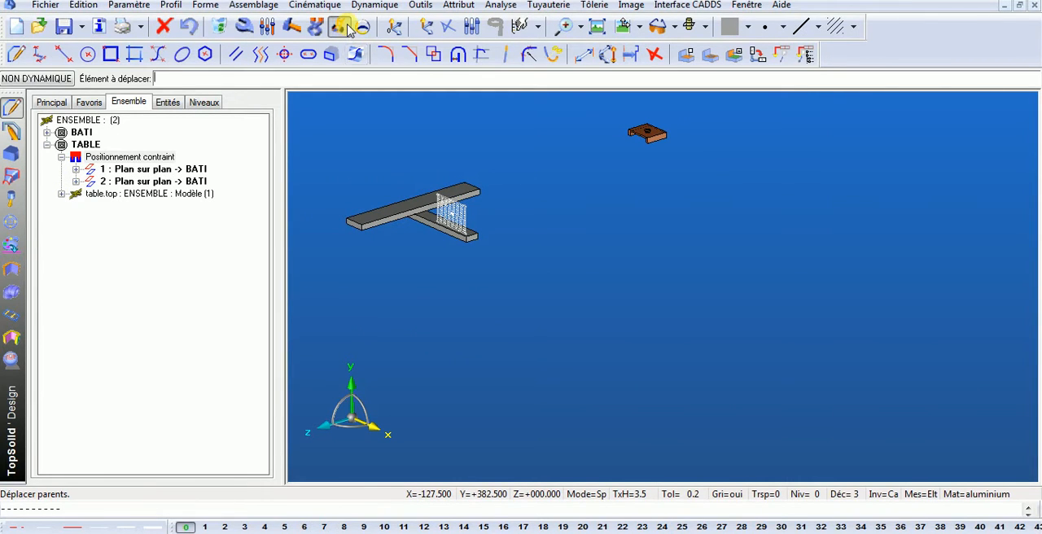
pyautogui.click(640, 130)
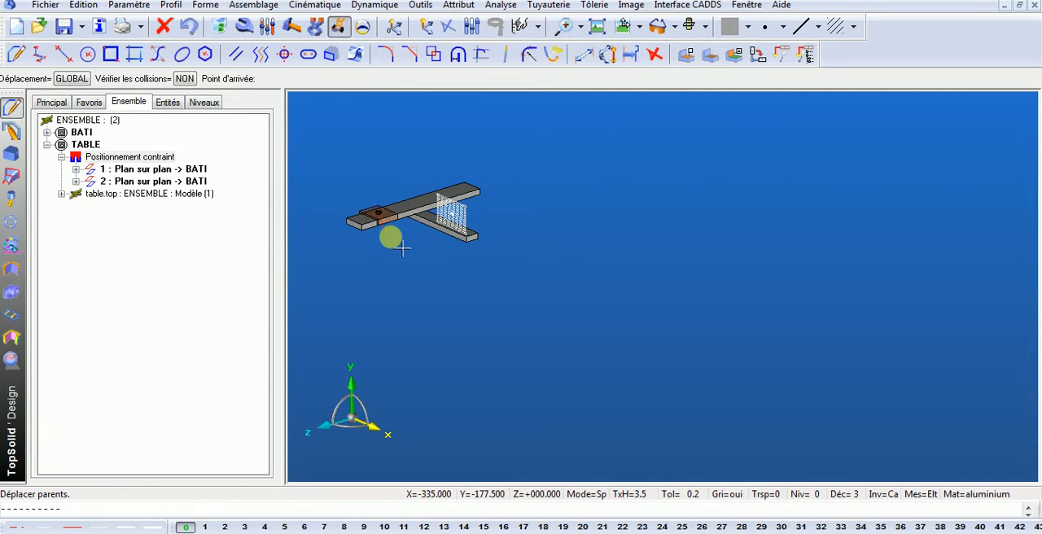
pyautogui.click(403, 260)
pyautogui.moveTo(403, 260); pyautogui.dragTo(551, 334, button='middle')
pyautogui.scroll(2, 630, 401)
pyautogui.moveTo(630, 402); pyautogui.dragTo(558, 258, button='middle')
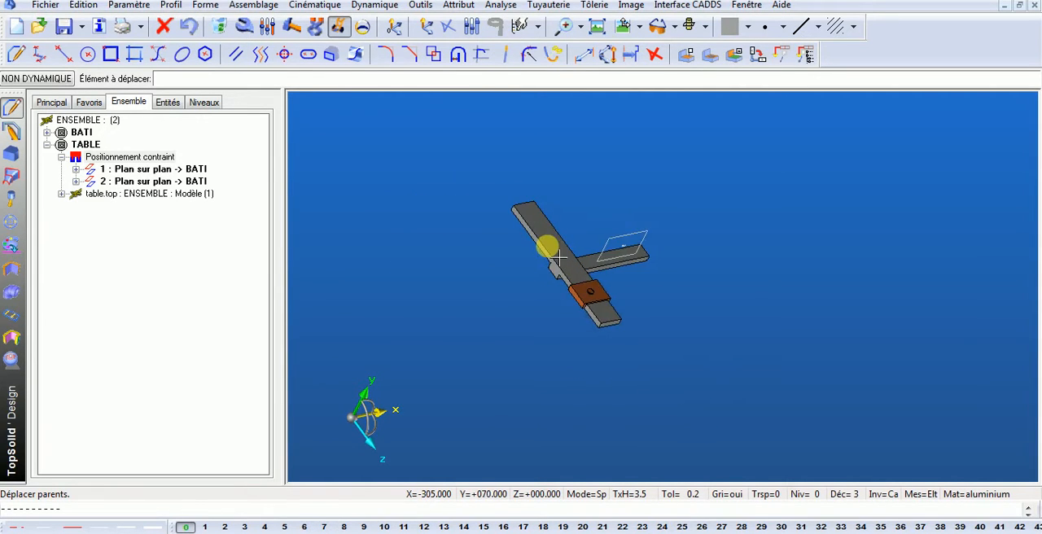
pyautogui.scroll(2, 572, 280)
# - Include the palette.top component from the HV800 folder in the assembly
pyautogui.click(254, 5)
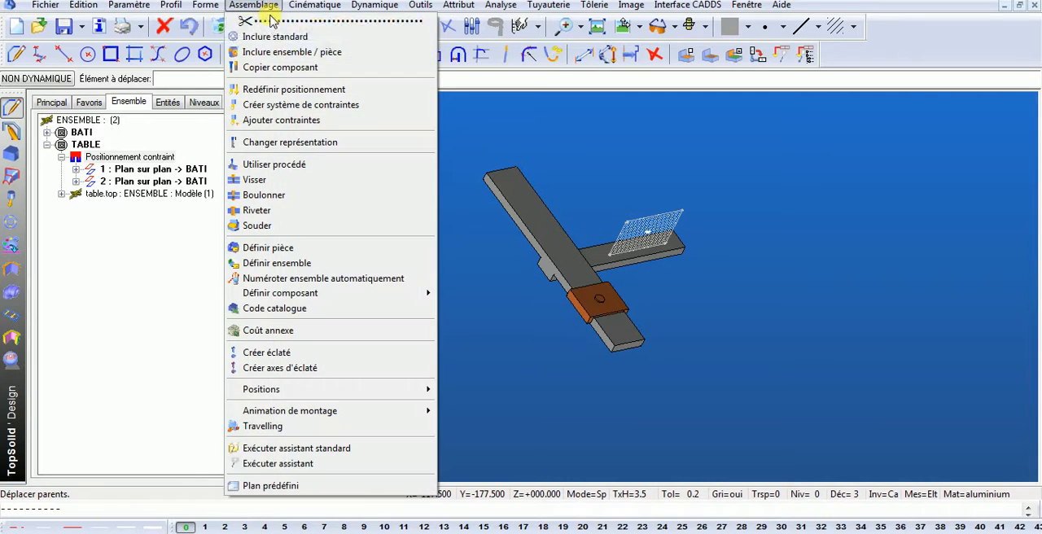
pyautogui.click(290, 54)
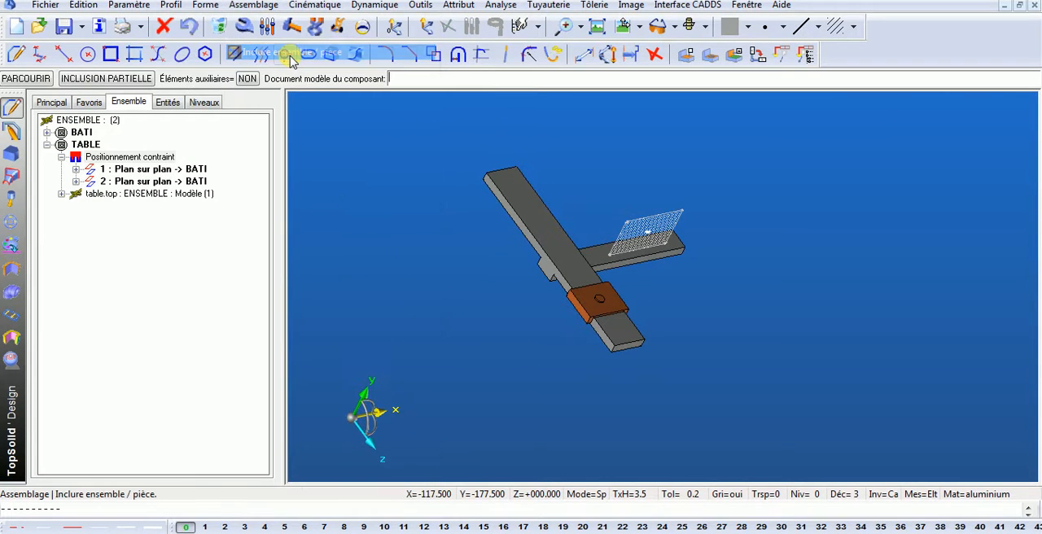
pyautogui.click(38, 81)
pyautogui.moveTo(531, 295); pyautogui.dragTo(532, 396)
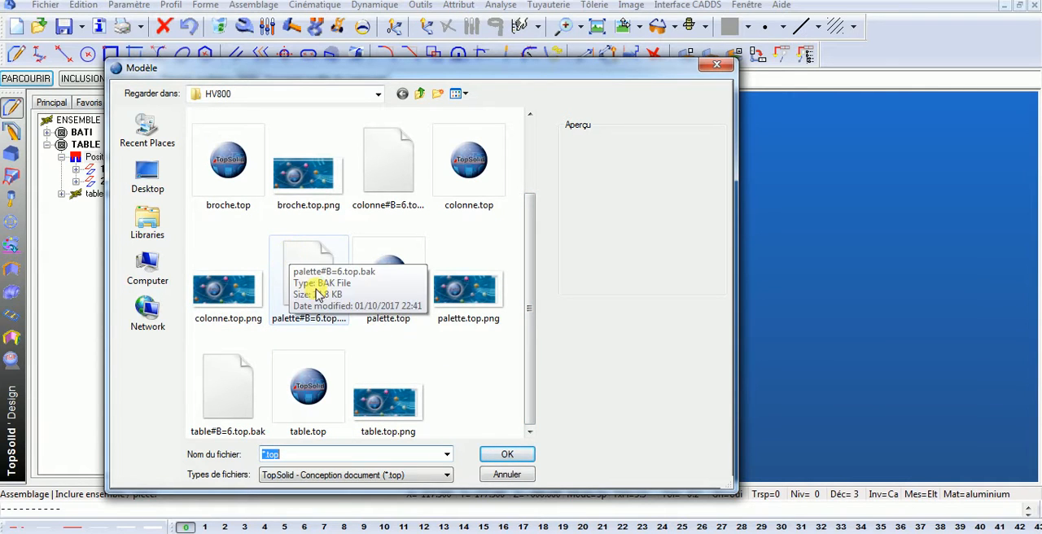
pyautogui.click(379, 281)
pyautogui.click(504, 454)
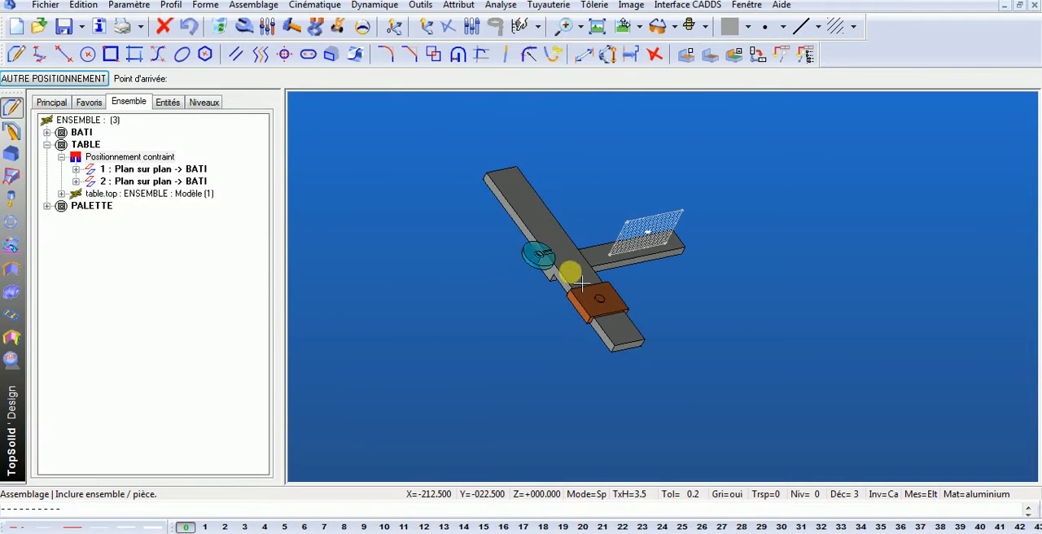
# - Switch the palette to constrained positioning and align its central hole's axis with the table's hole using Axe sur axe
pyautogui.click(59, 78)
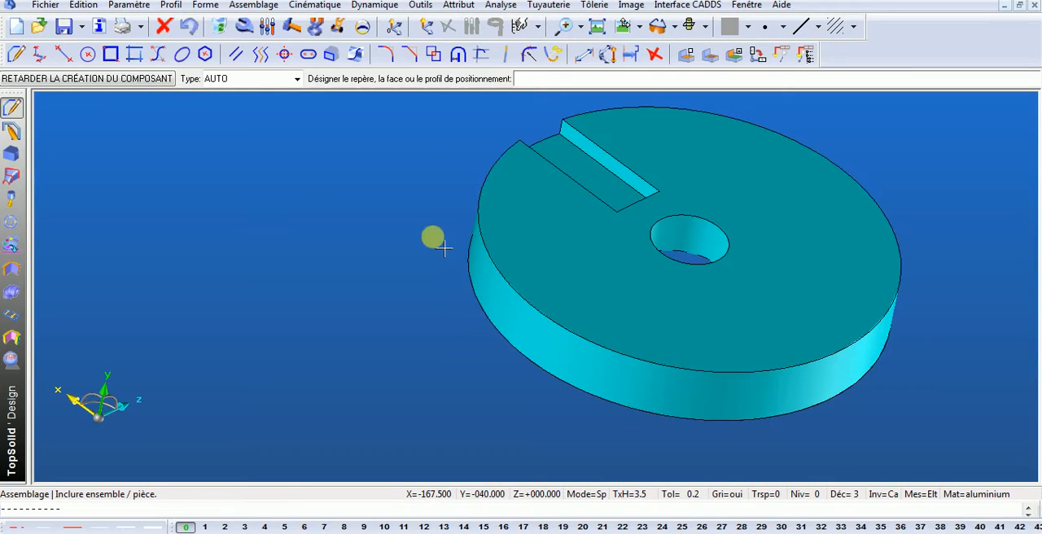
pyautogui.click(297, 79)
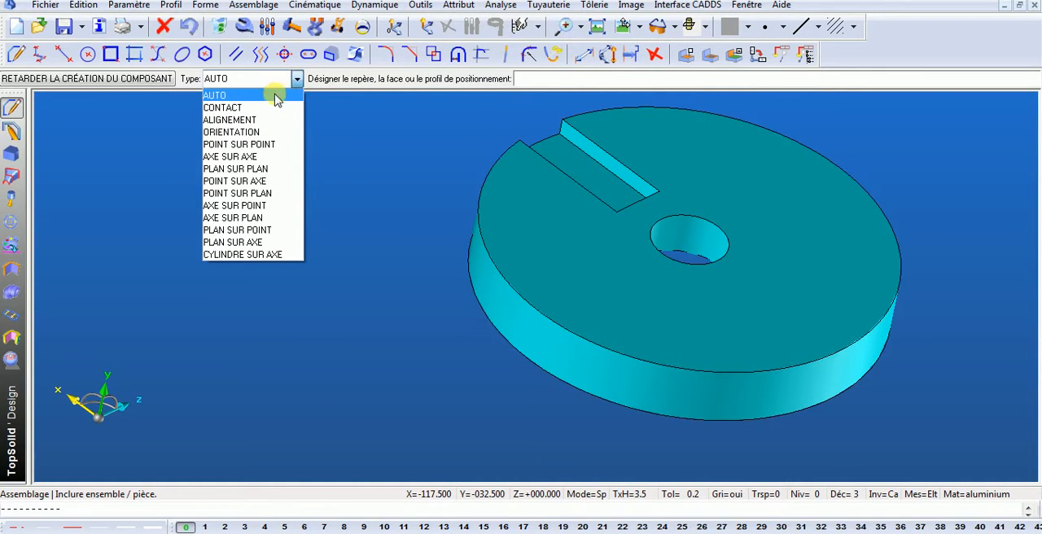
pyautogui.click(248, 157)
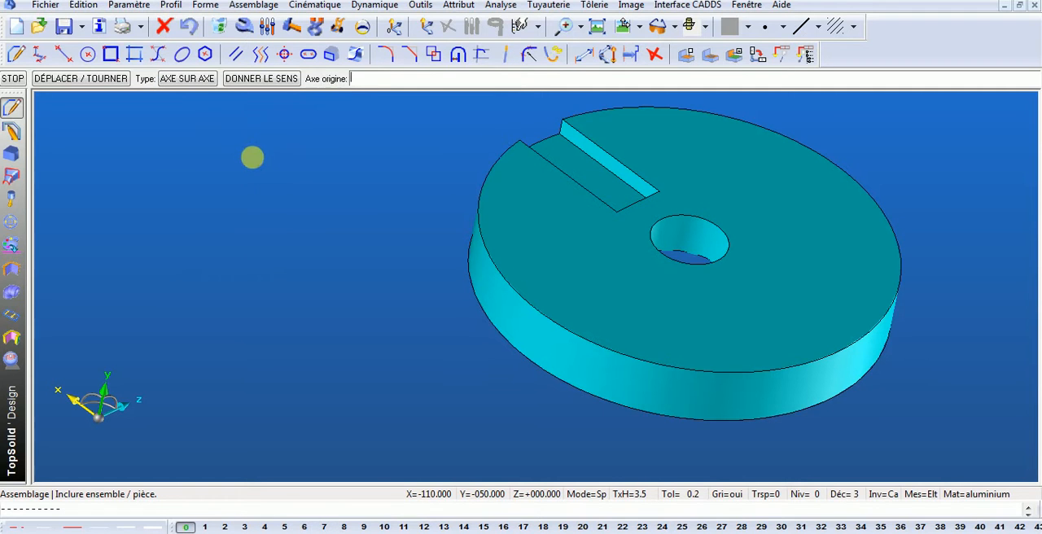
pyautogui.click(716, 255)
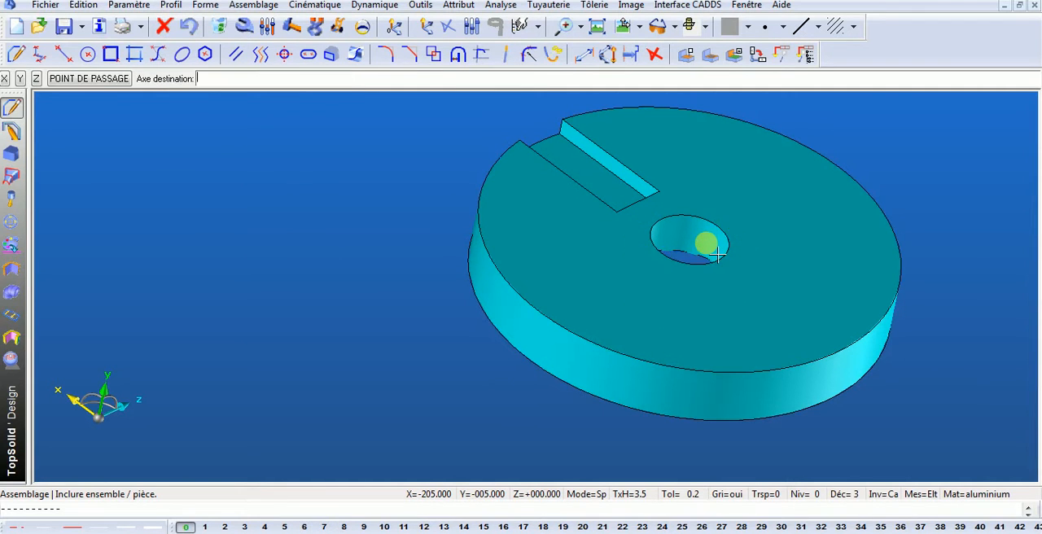
pyautogui.click(747, 5)
pyautogui.click(800, 217)
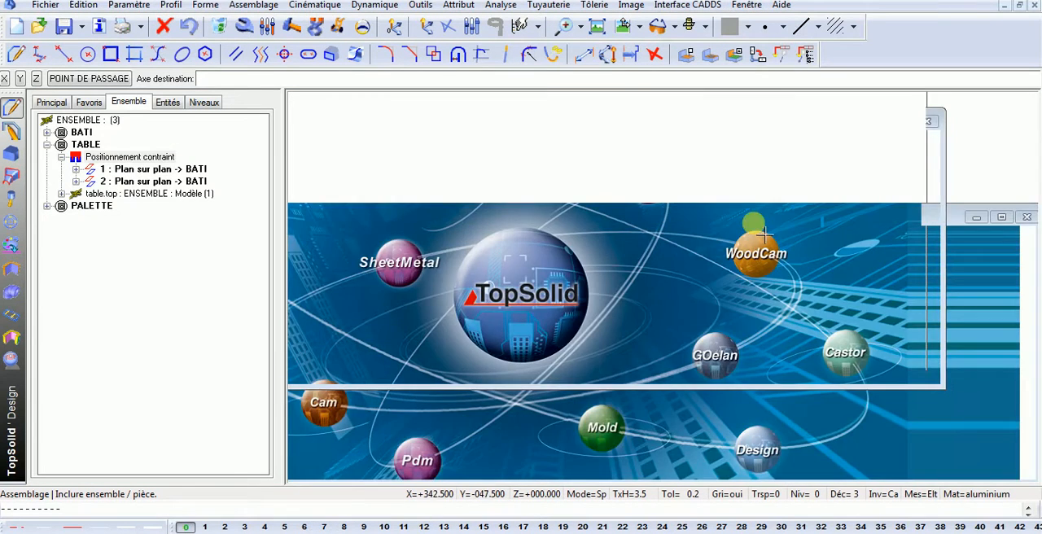
pyautogui.scroll(5, 612, 282)
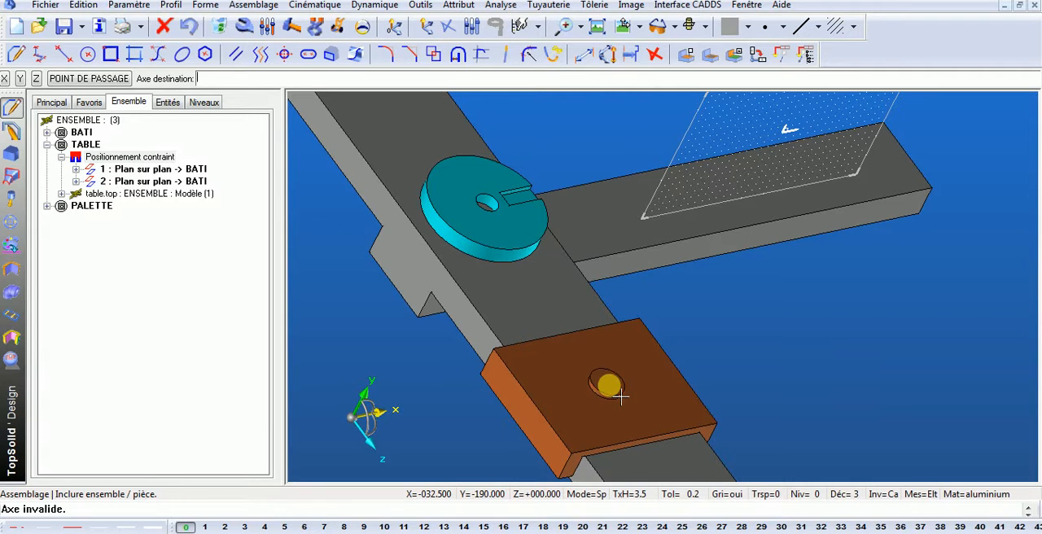
pyautogui.scroll(5, 621, 396)
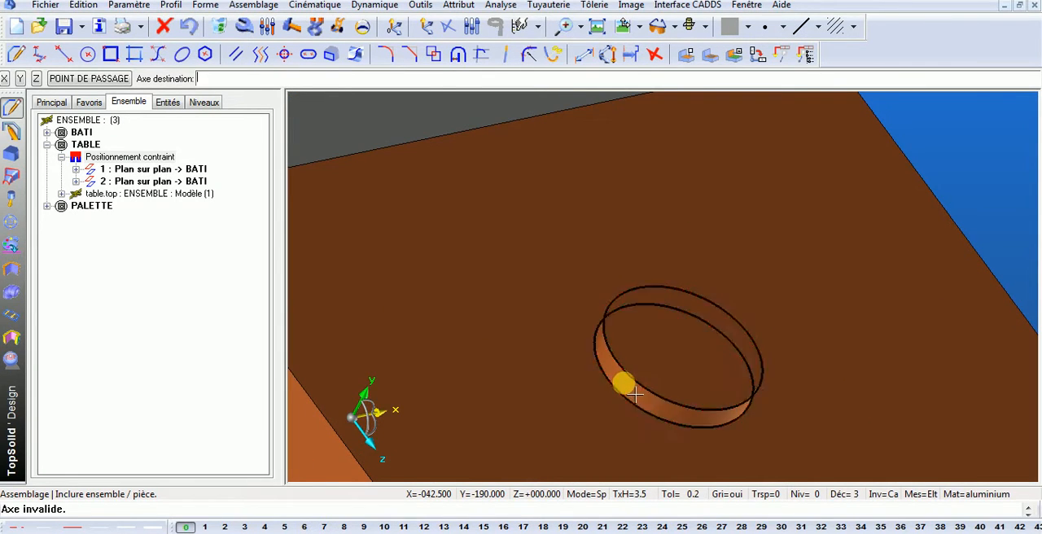
pyautogui.click(624, 384)
pyautogui.scroll(-4, 619, 379)
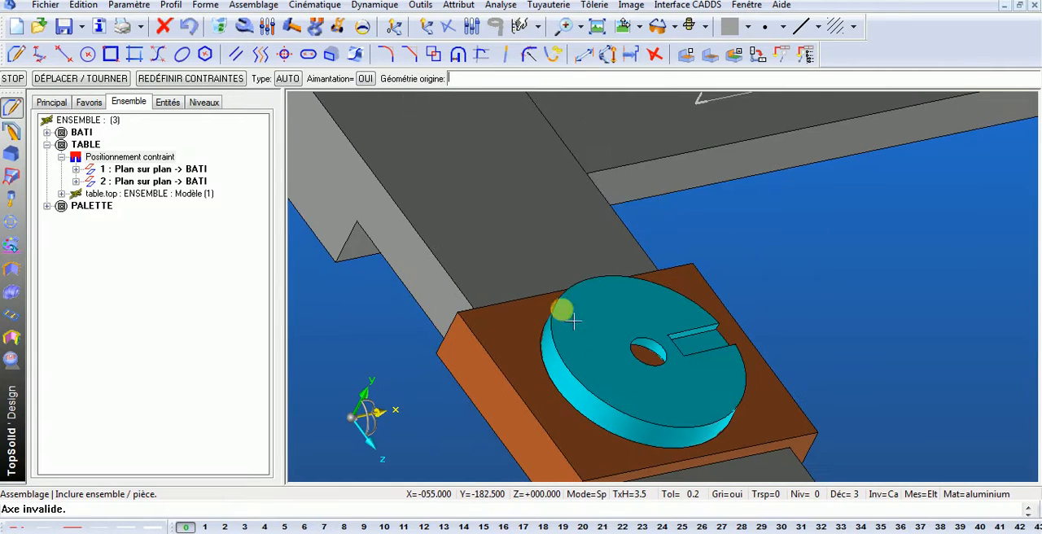
# - Move the palette dynamically off the table to a free position beside the bati's rail
pyautogui.click(338, 26)
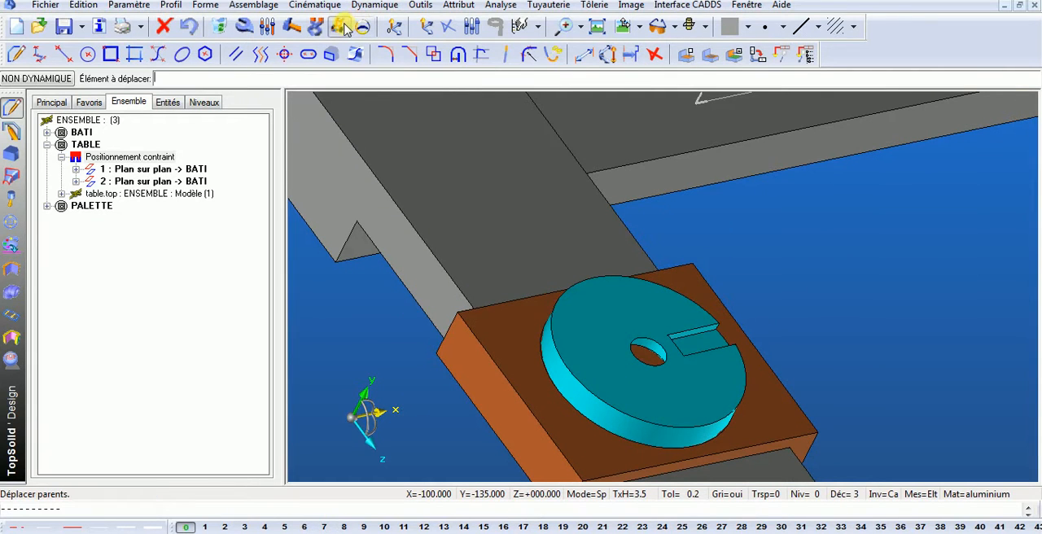
pyautogui.click(583, 342)
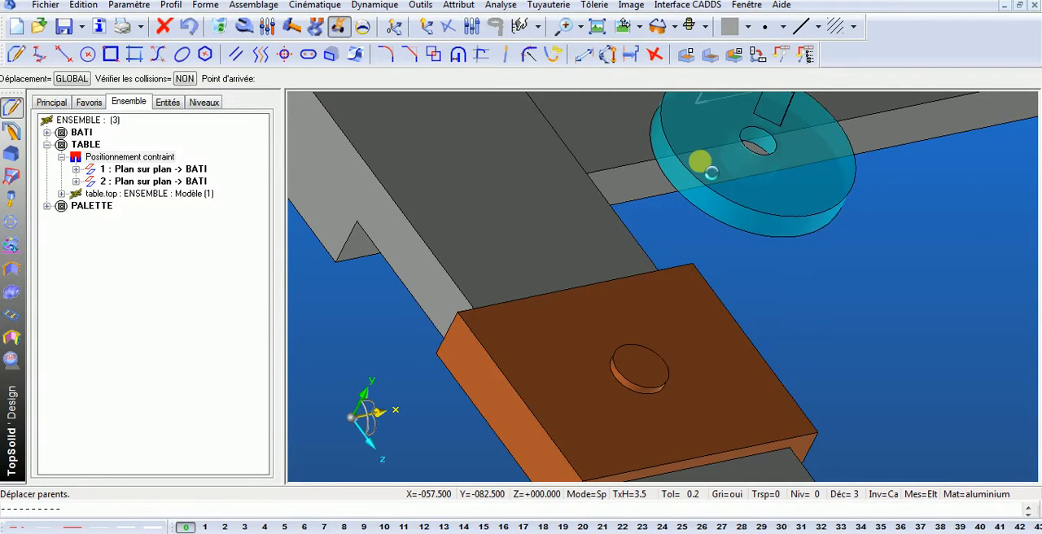
pyautogui.click(700, 173)
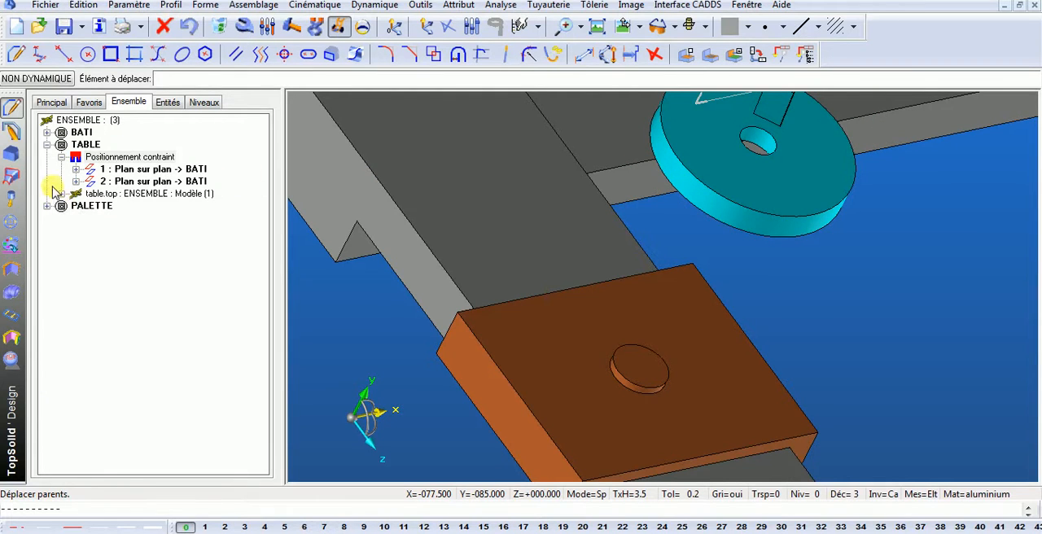
# - Collapse TABLE, expand PALETTE and its Positionnement contraint in the assembly tree, and start inserting another constraint there
pyautogui.click(47, 145)
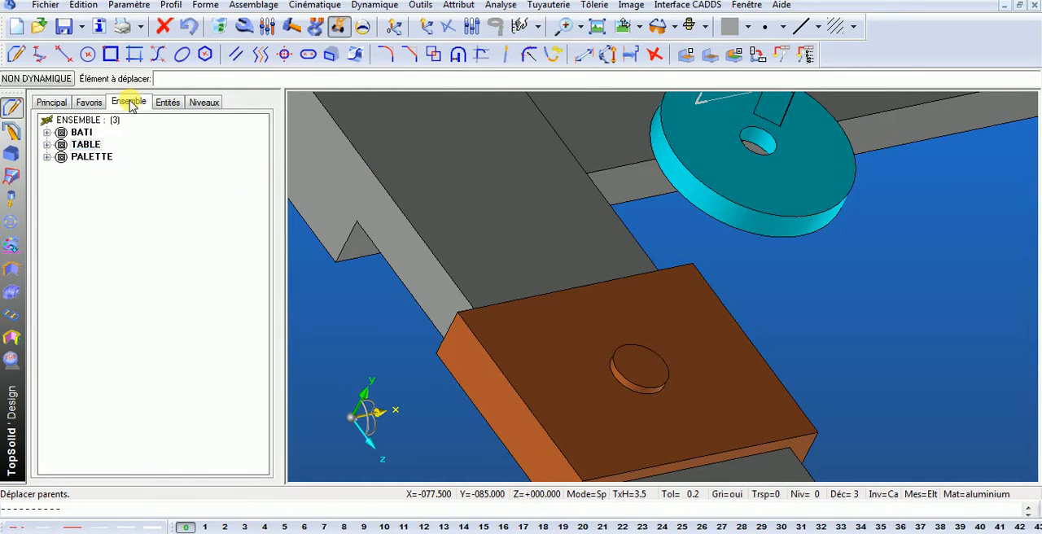
pyautogui.click(47, 157)
pyautogui.click(94, 170)
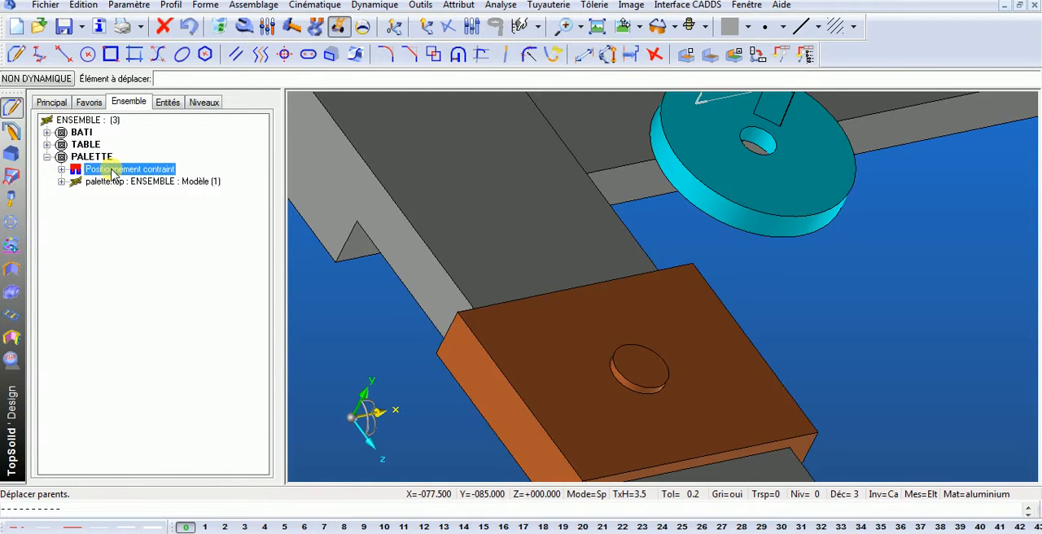
pyautogui.click(61, 170)
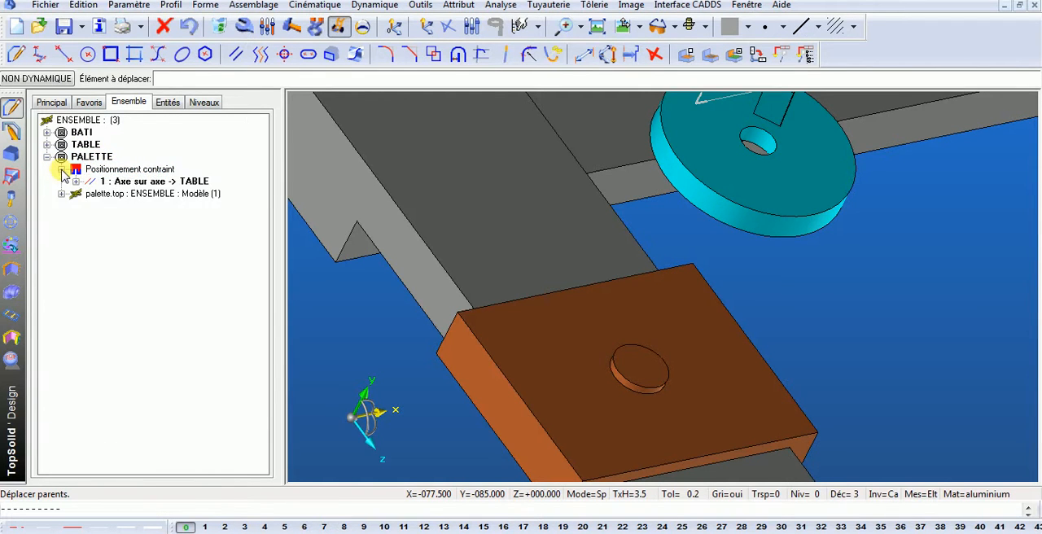
pyautogui.click(127, 181)
pyautogui.click(140, 170)
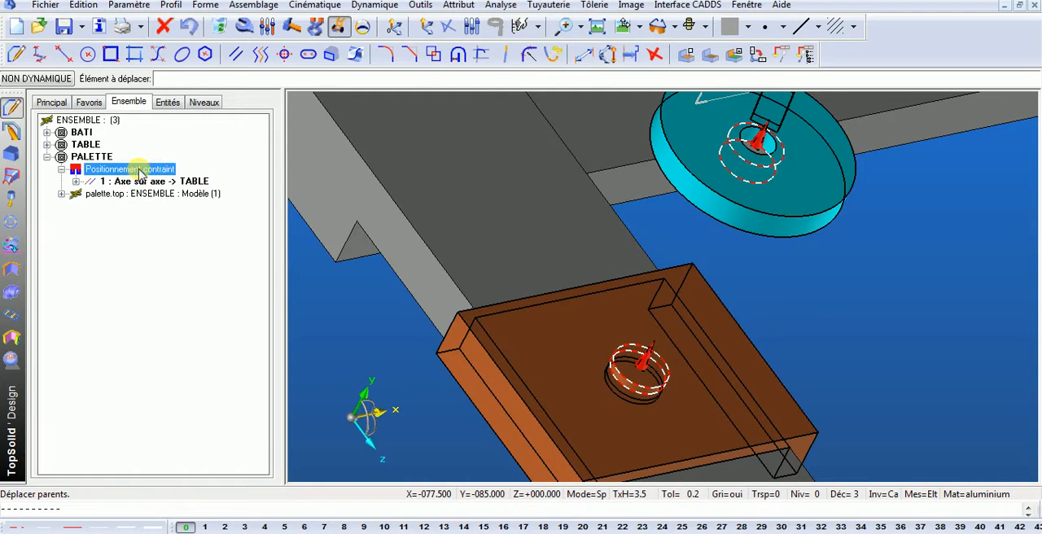
pyautogui.rightClick(157, 173)
pyautogui.click(181, 175)
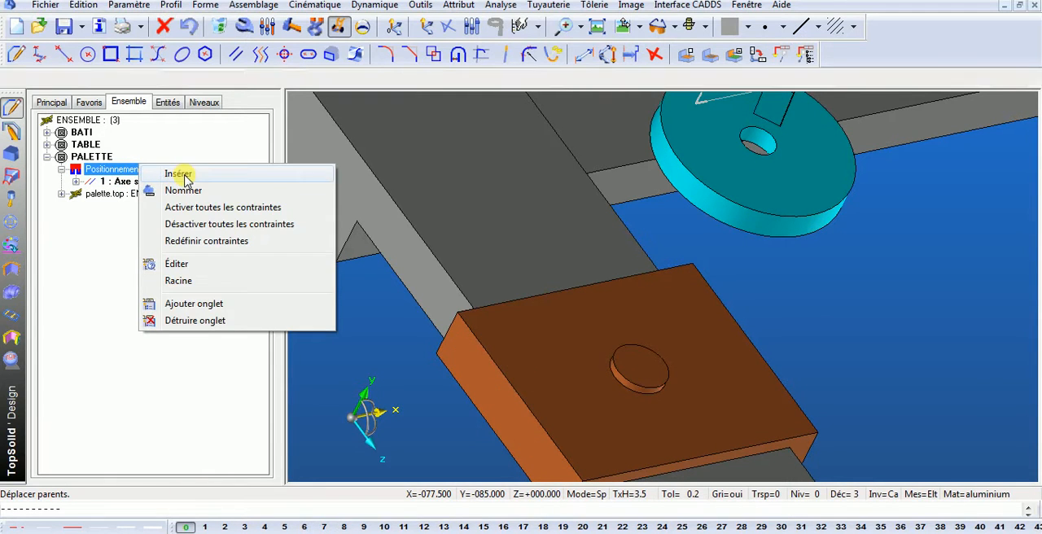
# - Add a Plan sur plan constraint placing the palette's underside on the table's top face
pyautogui.click(289, 79)
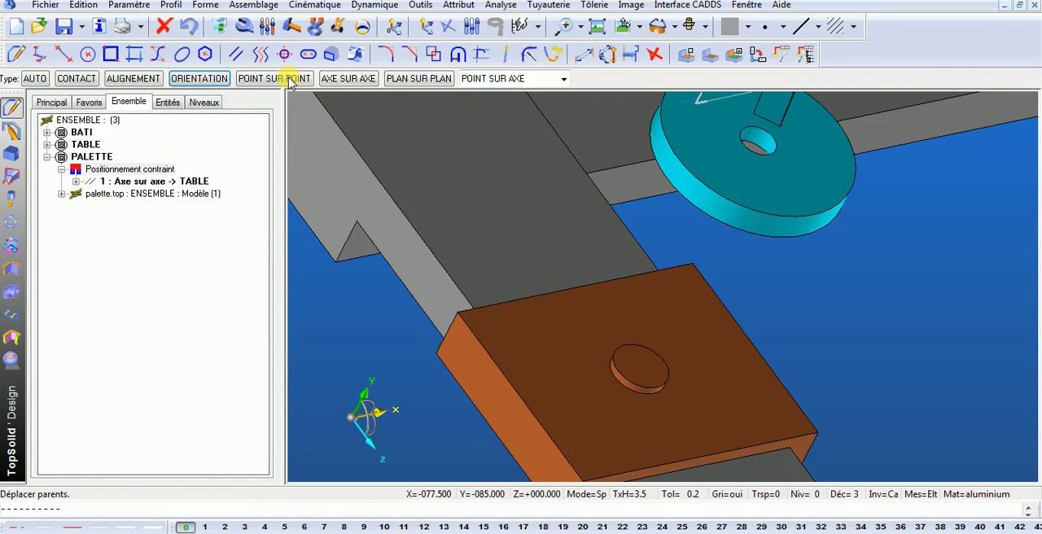
pyautogui.click(434, 79)
pyautogui.moveTo(910, 309); pyautogui.dragTo(734, 245, button='middle')
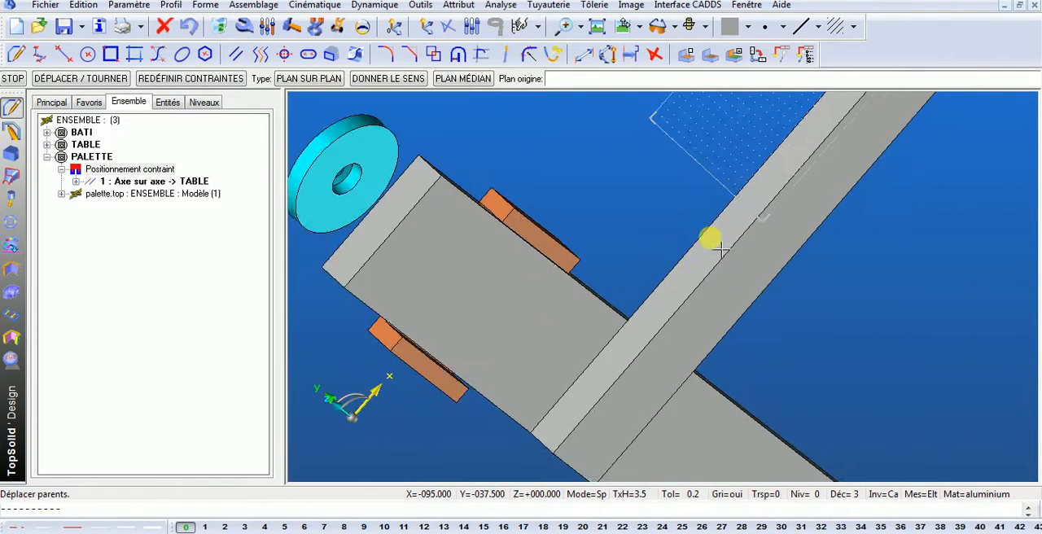
pyautogui.scroll(-1, 734, 246)
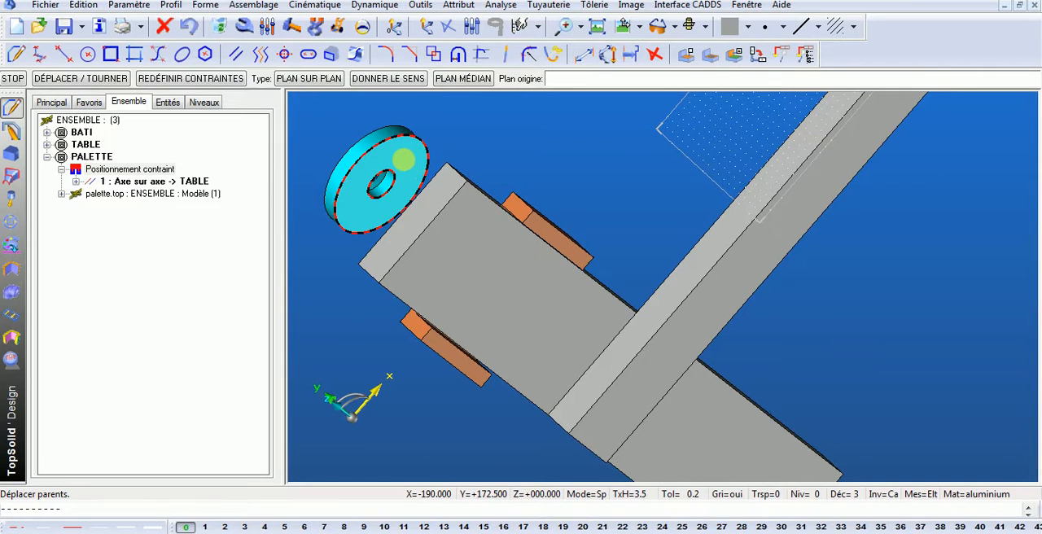
pyautogui.click(403, 159)
pyautogui.moveTo(403, 163); pyautogui.dragTo(604, 213, button='middle')
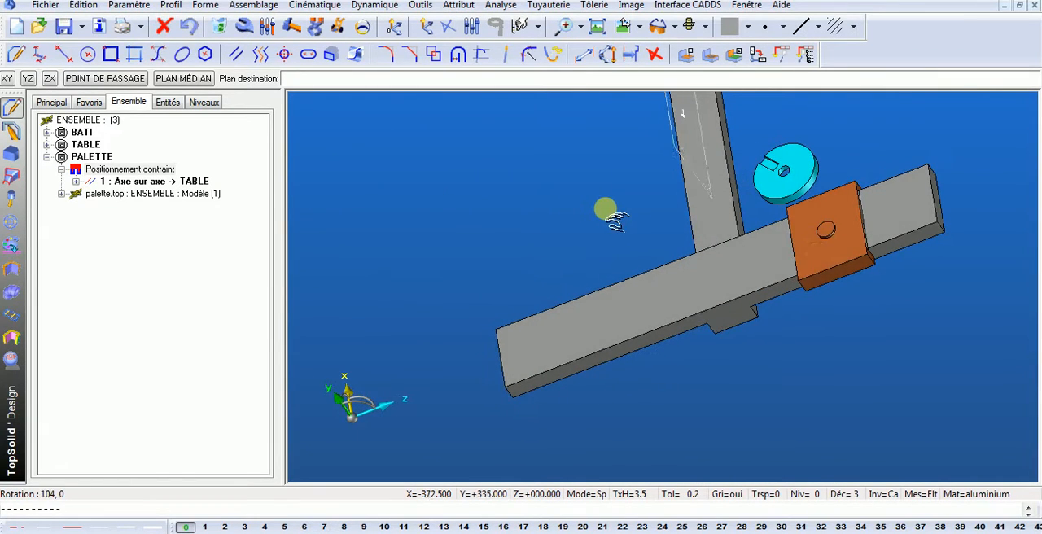
pyautogui.scroll(4, 859, 206)
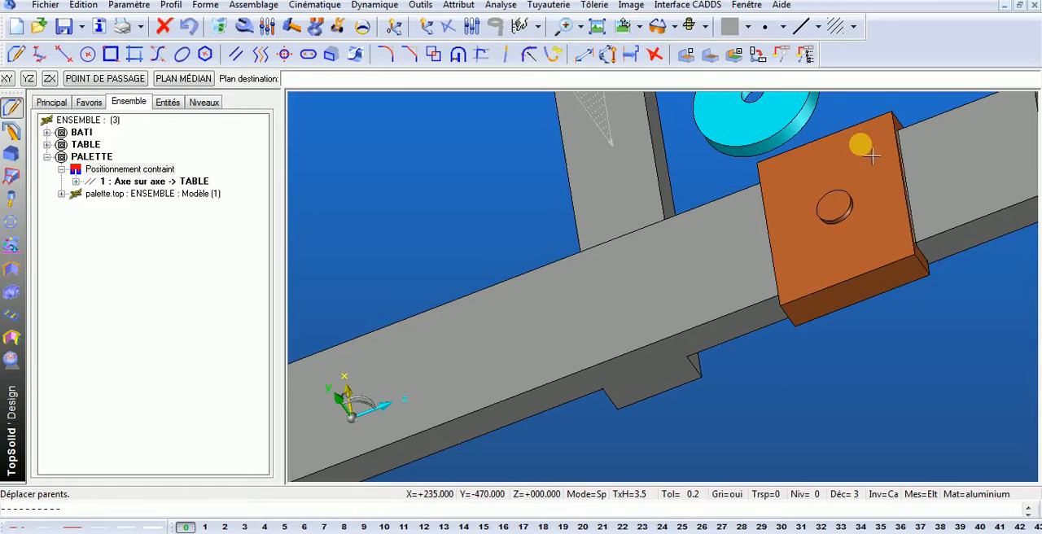
pyautogui.click(868, 171)
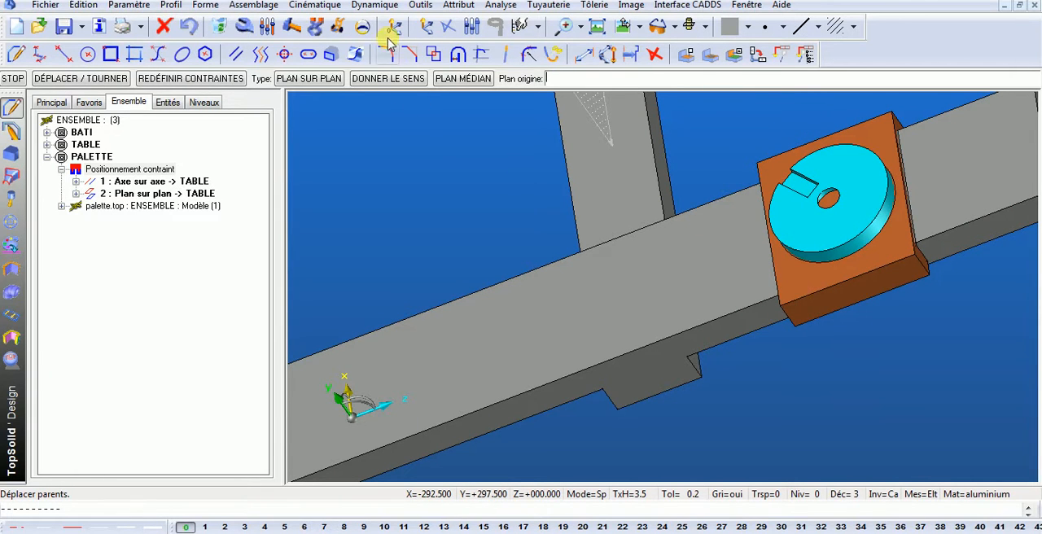
# - Rotate the palette on the table dynamically, and slide the table along the bati's rail with the same movement command
pyautogui.click(341, 30)
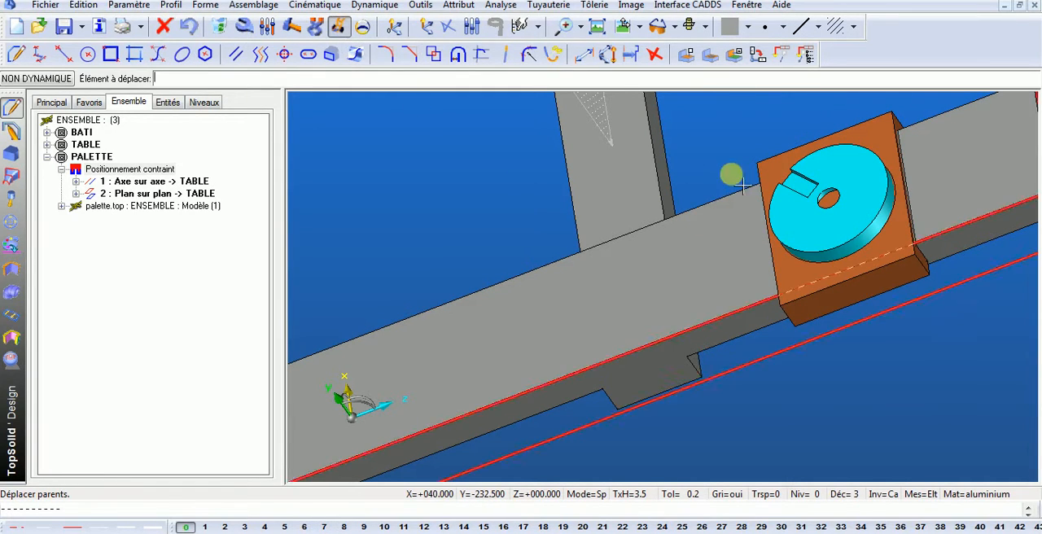
pyautogui.click(806, 184)
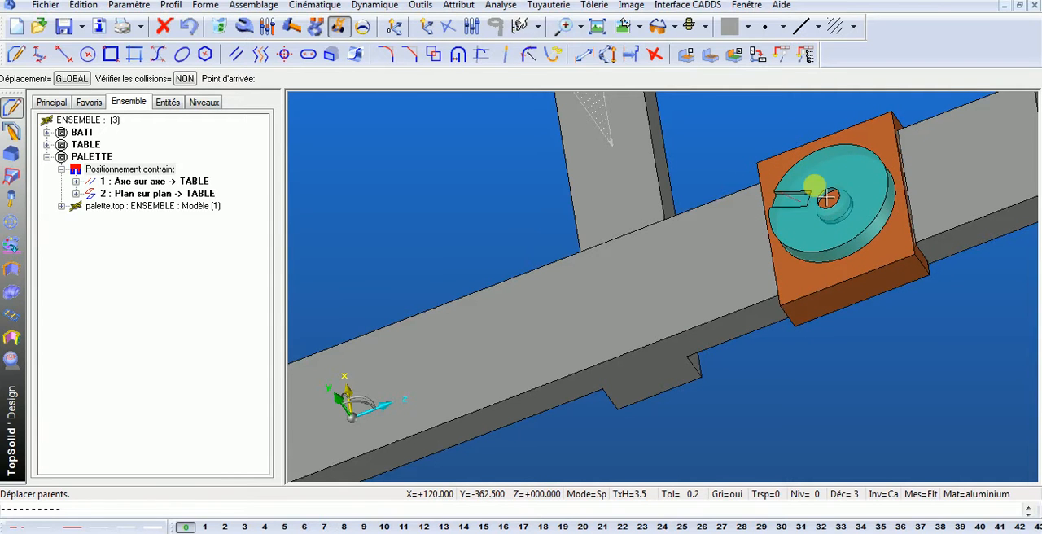
pyautogui.click(821, 184)
pyautogui.click(849, 284)
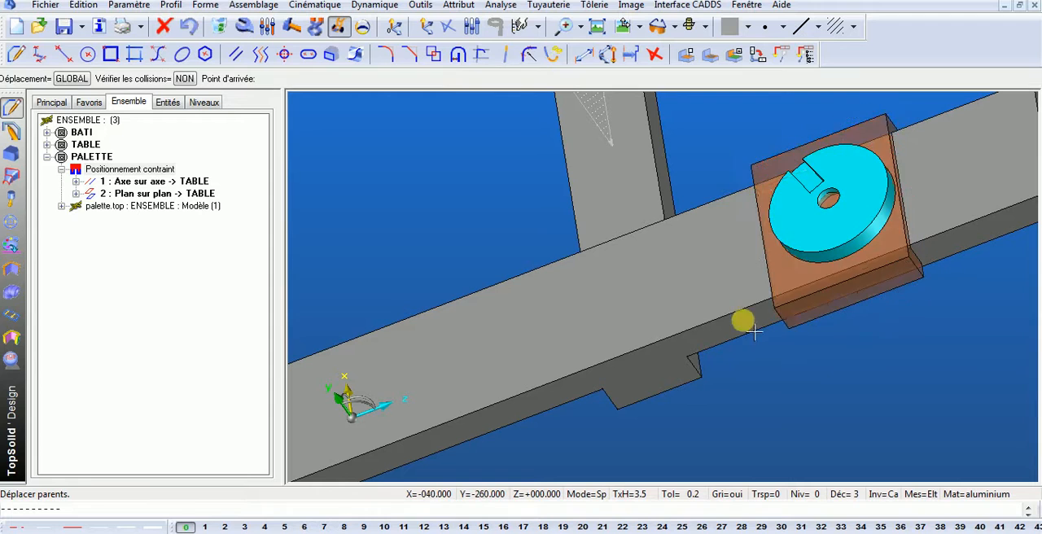
pyautogui.click(676, 358)
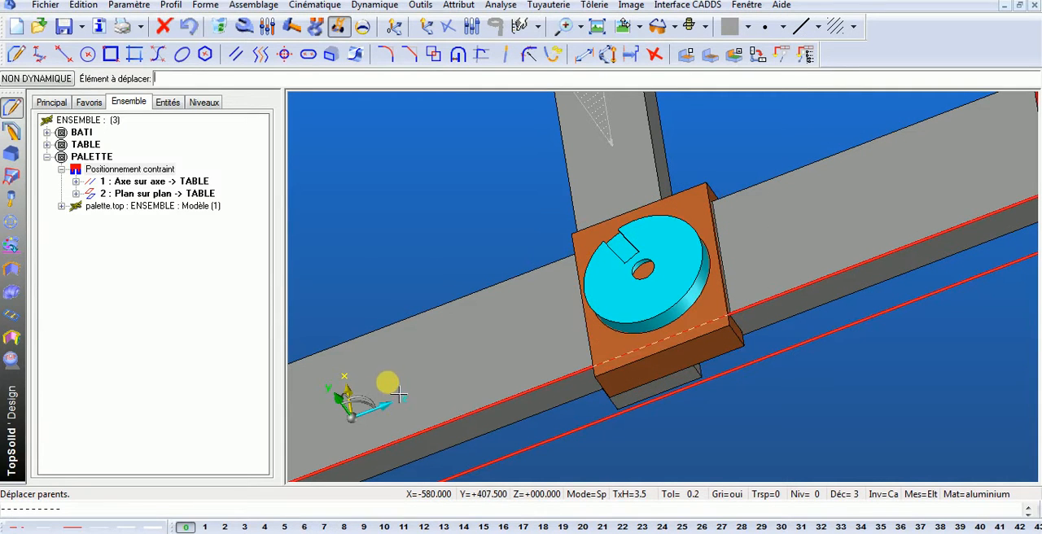
# - Collapse PALETTE in the assembly tree and include the colonne.top component from the HV800 folder in the assembly
pyautogui.click(47, 156)
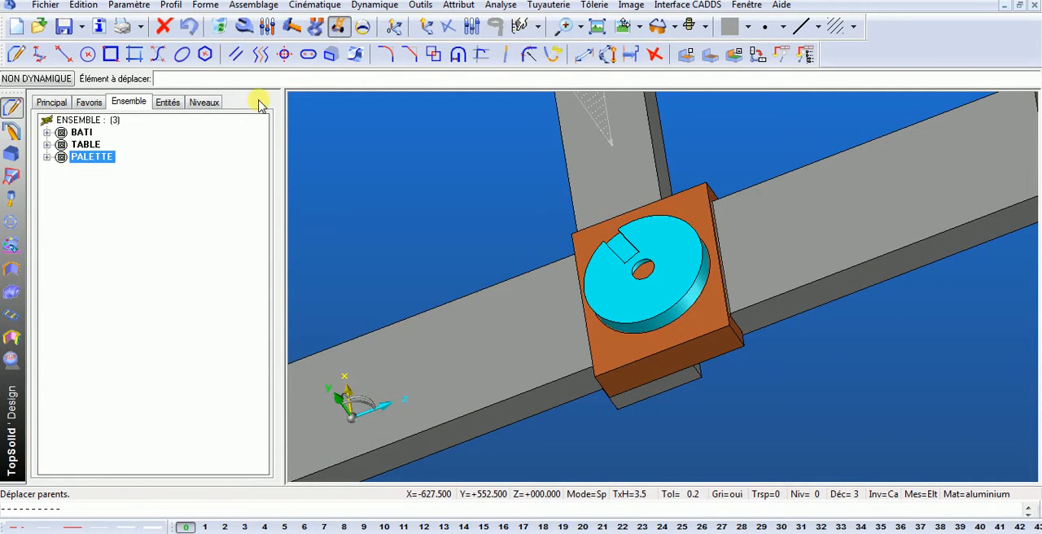
pyautogui.click(274, 6)
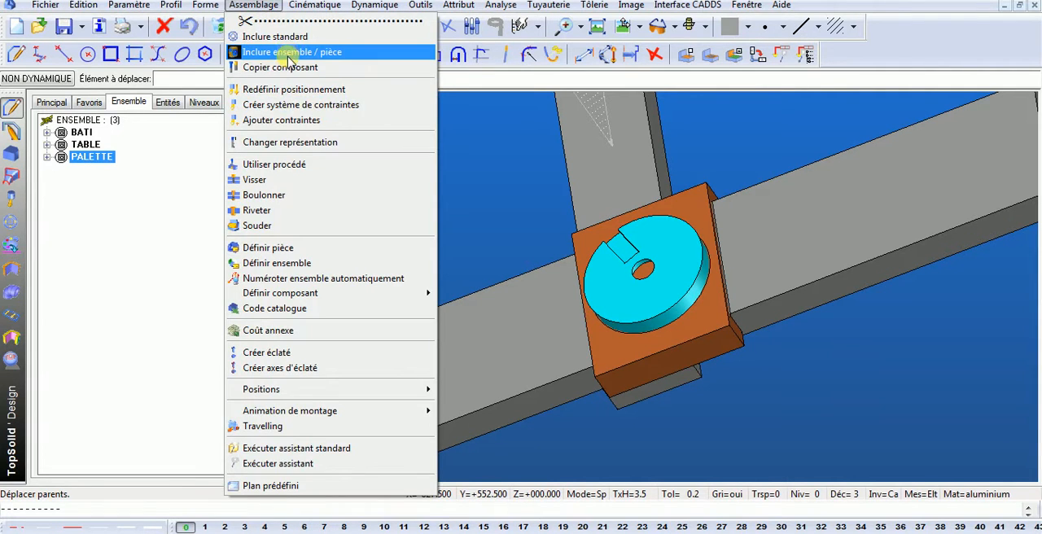
pyautogui.click(291, 54)
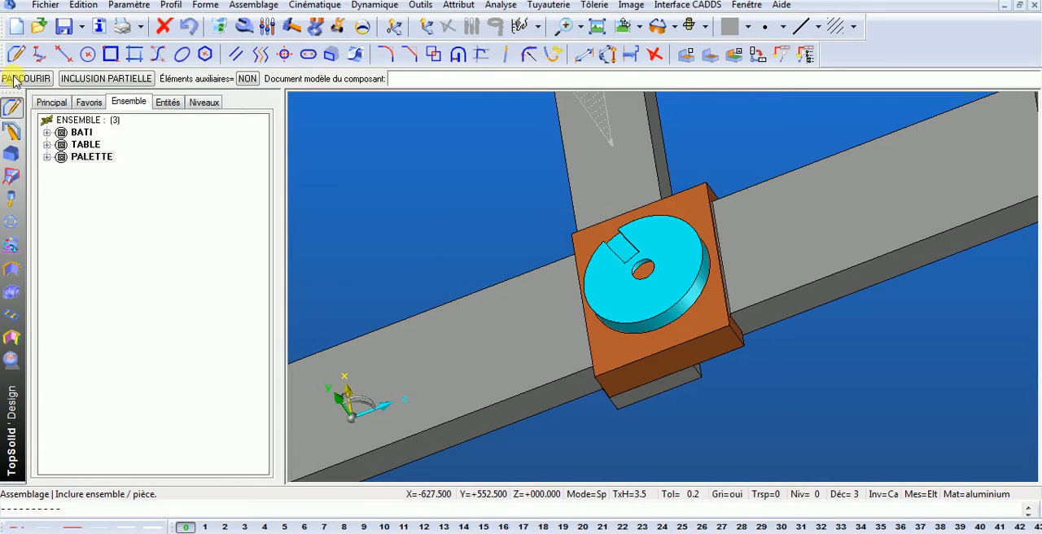
pyautogui.click(25, 78)
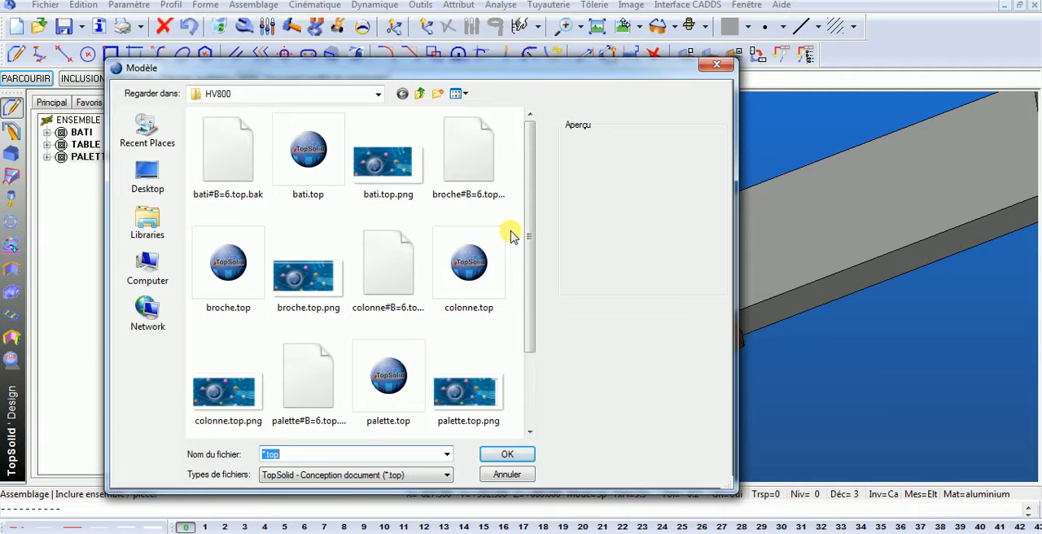
pyautogui.click(492, 281)
pyautogui.click(511, 450)
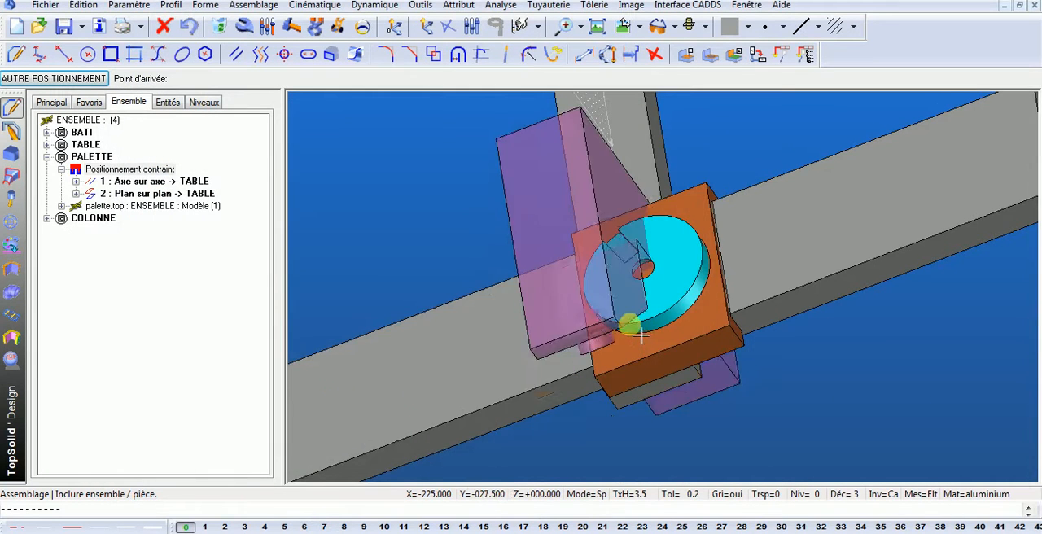
# - Switch the column to constrained positioning and place its bottom face on the top face of the bati's perpendicular arm using Plan sur plan
pyautogui.scroll(-3, 625, 323)
pyautogui.moveTo(560, 336); pyautogui.dragTo(747, 239, button='middle')
pyautogui.scroll(5, 716, 239)
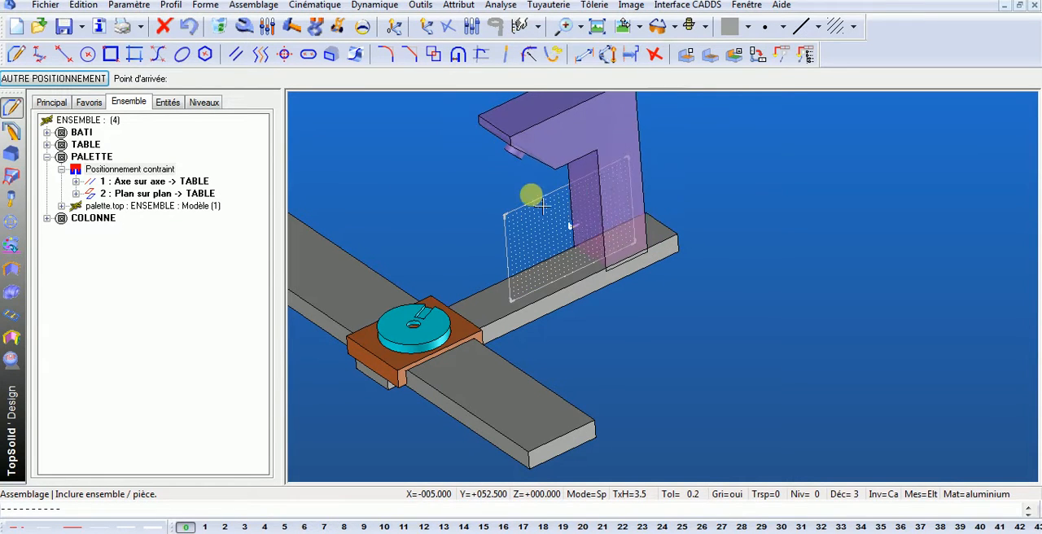
pyautogui.click(69, 84)
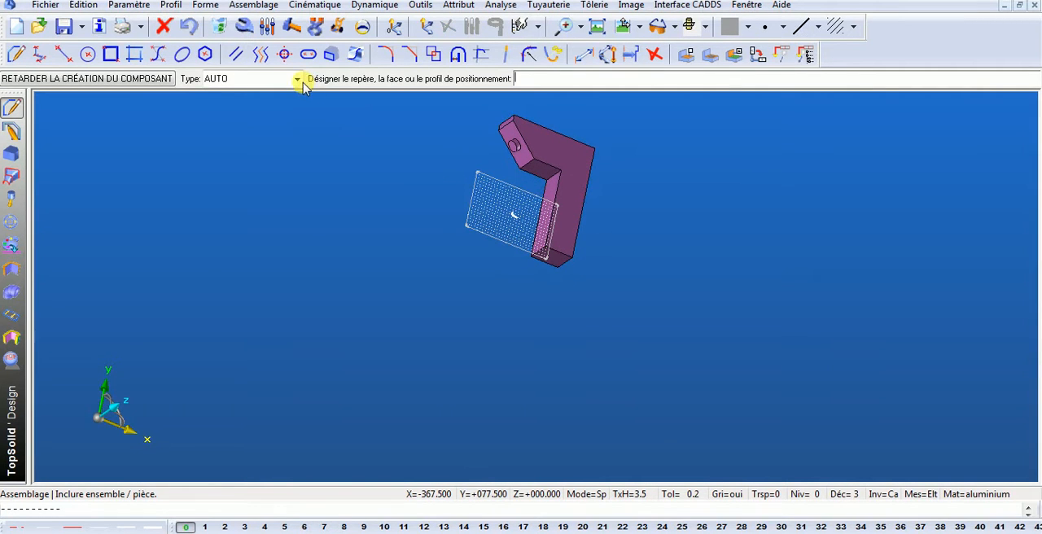
pyautogui.click(297, 79)
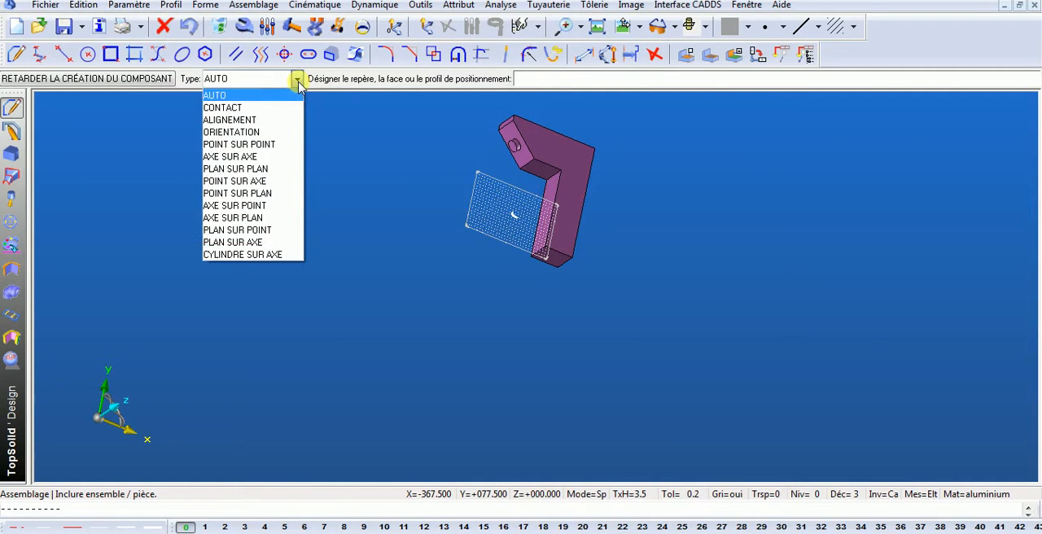
pyautogui.click(240, 169)
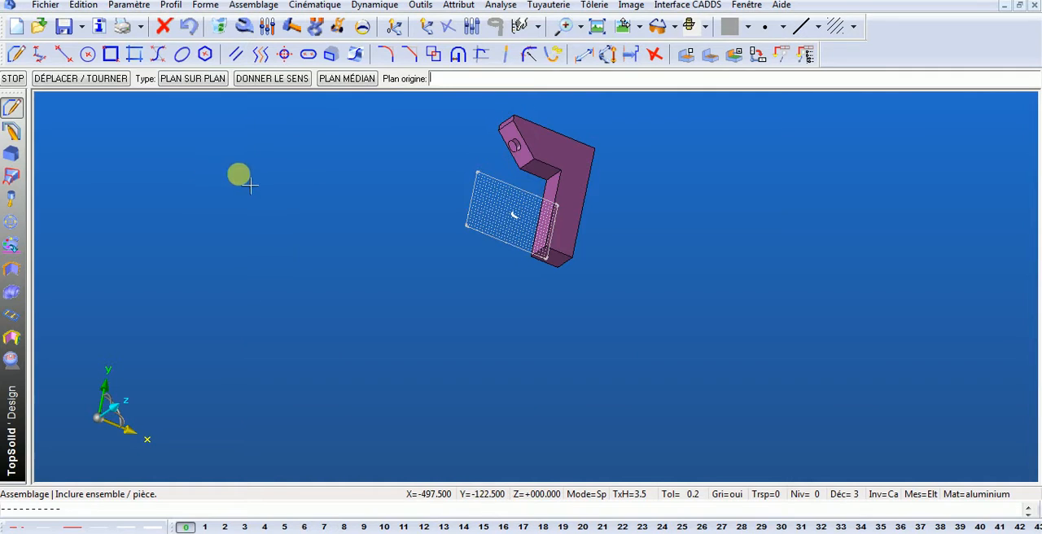
pyautogui.scroll(3, 546, 297)
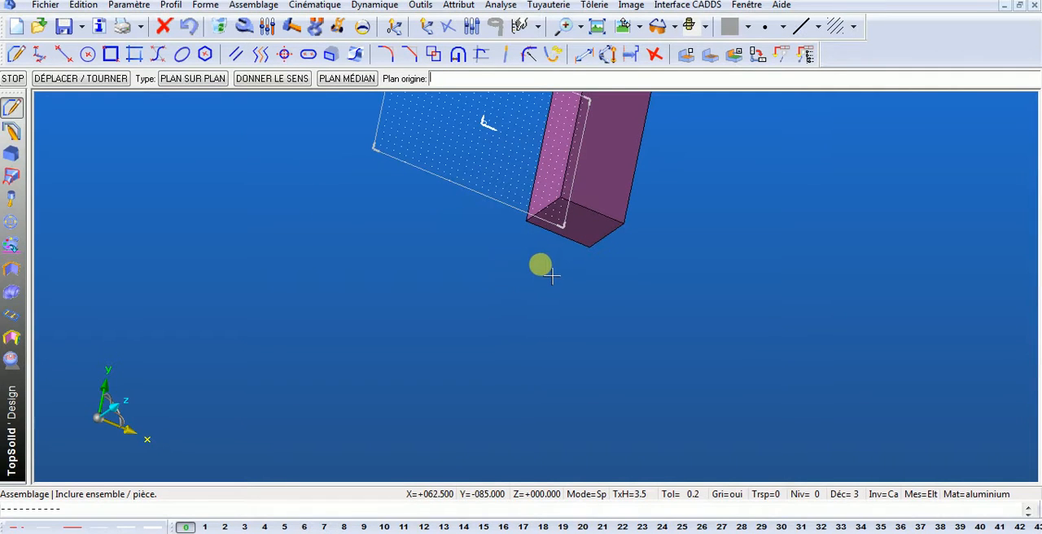
pyautogui.click(607, 236)
pyautogui.click(746, 5)
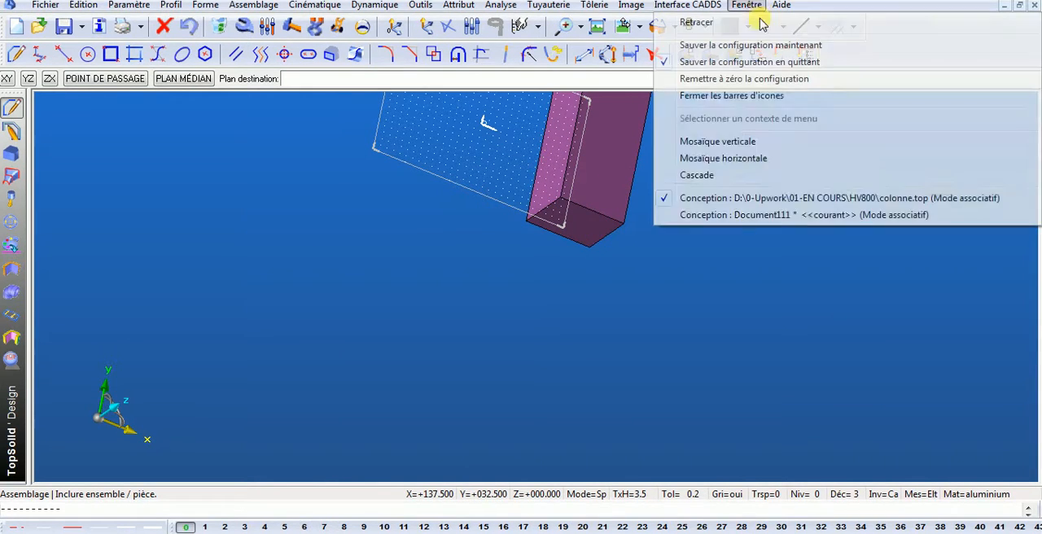
pyautogui.click(796, 178)
pyautogui.doubleClick(800, 213)
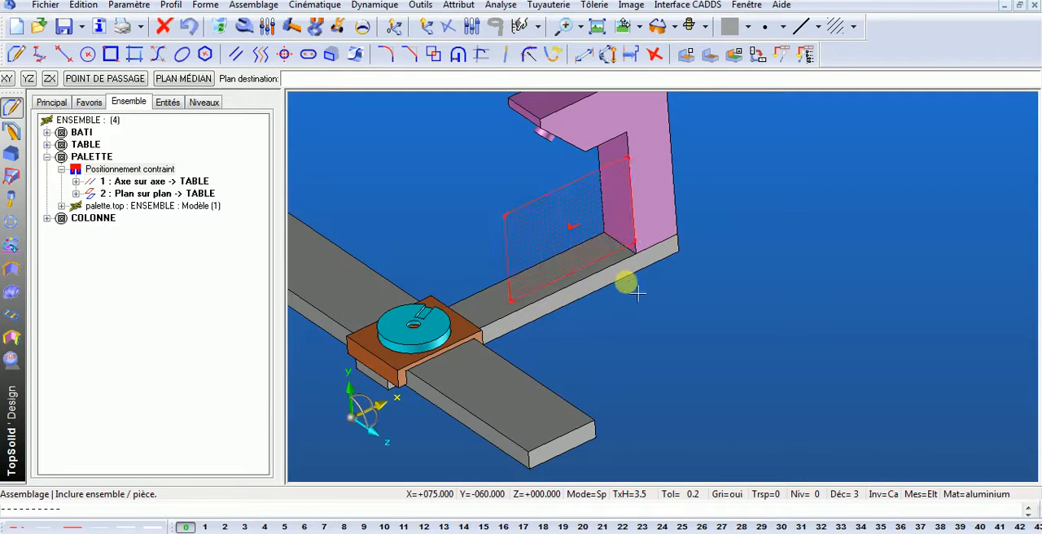
pyautogui.scroll(2, 508, 279)
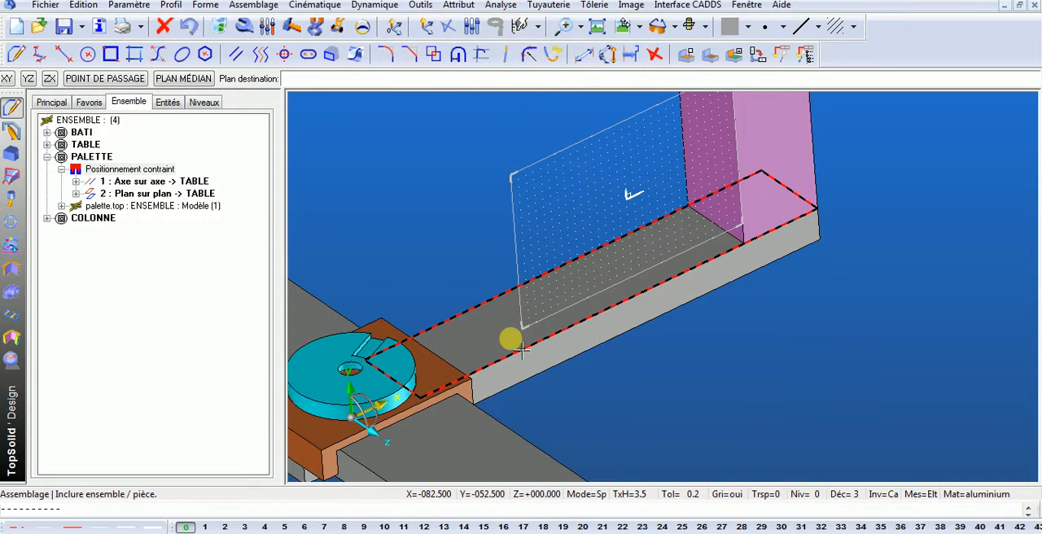
pyautogui.click(522, 349)
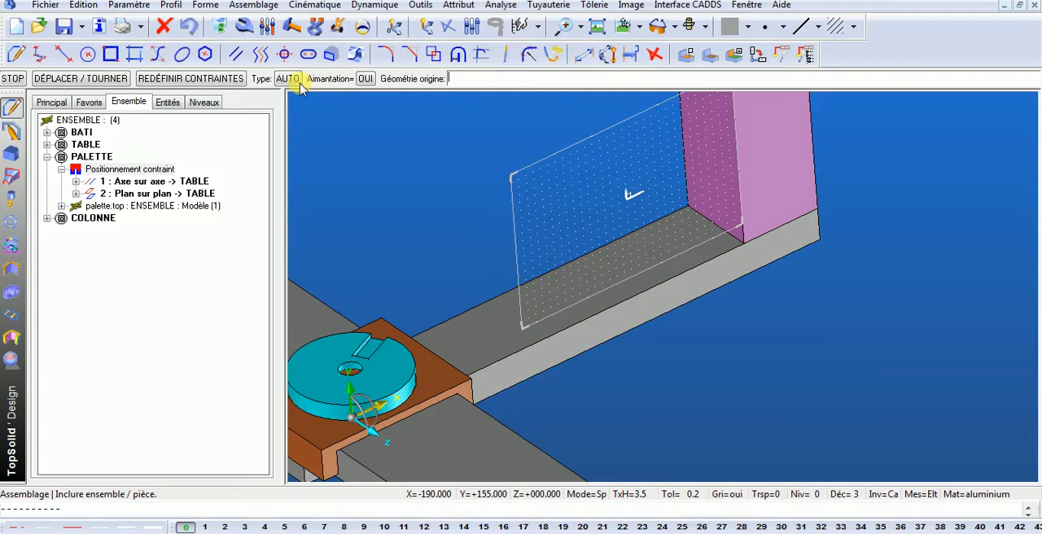
# - Expand COLONNE and its Positionnement contraint in the assembly tree, and start inserting another constraint there
pyautogui.click(46, 218)
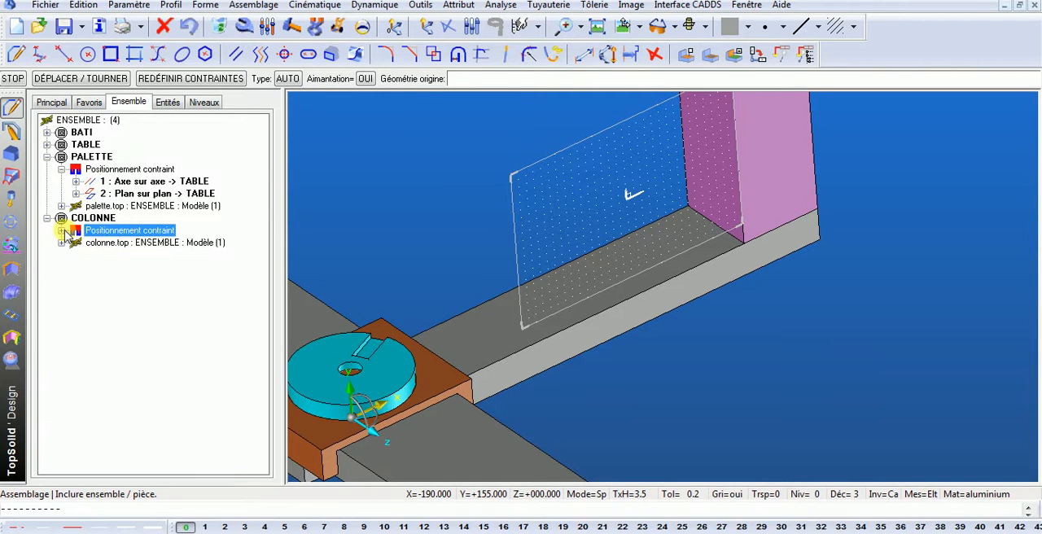
pyautogui.click(61, 231)
pyautogui.click(153, 244)
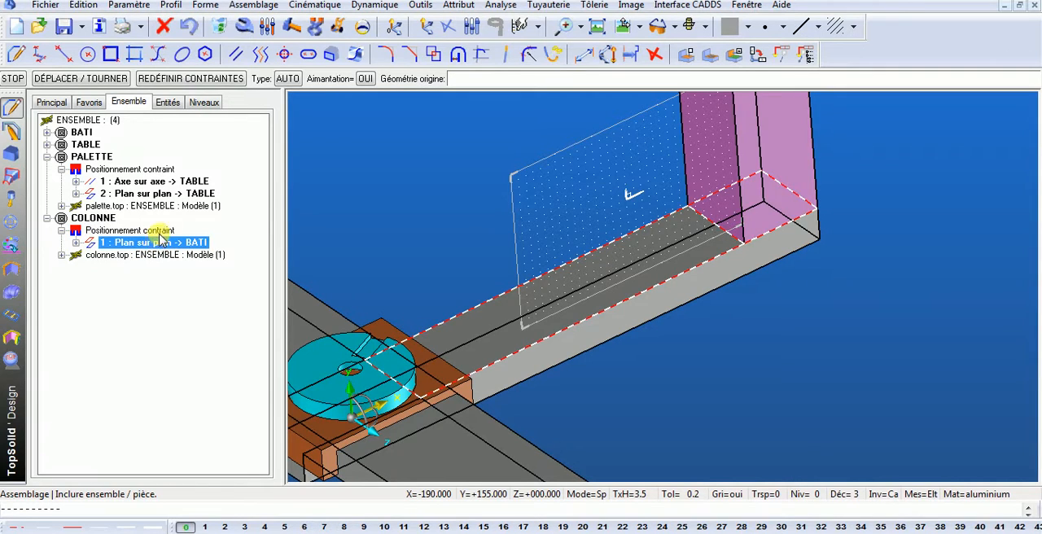
pyautogui.click(156, 231)
pyautogui.rightClick(161, 231)
pyautogui.click(200, 235)
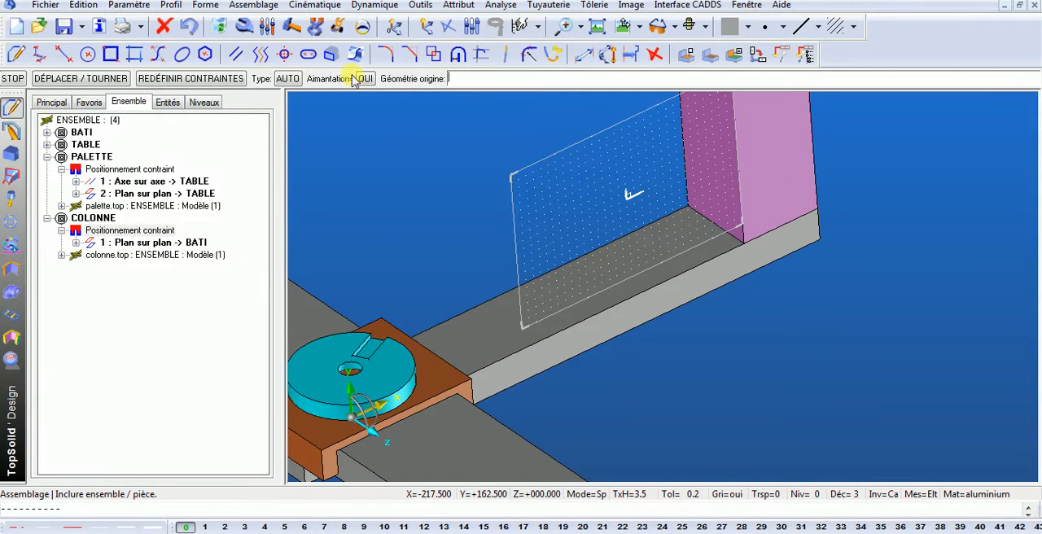
# - Move the column dynamically across the top of the bati's arm, away from the arm's end
pyautogui.click(339, 27)
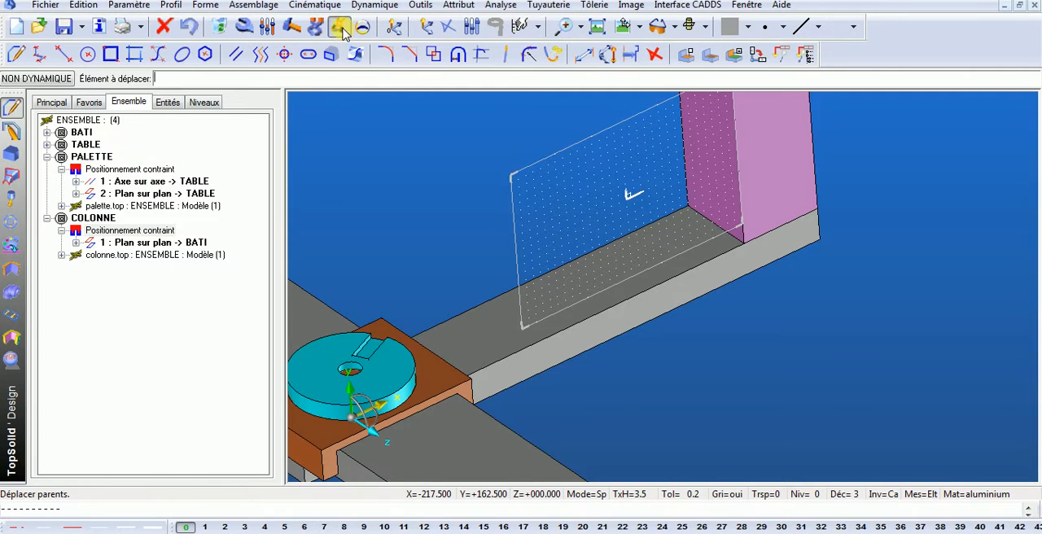
pyautogui.click(808, 189)
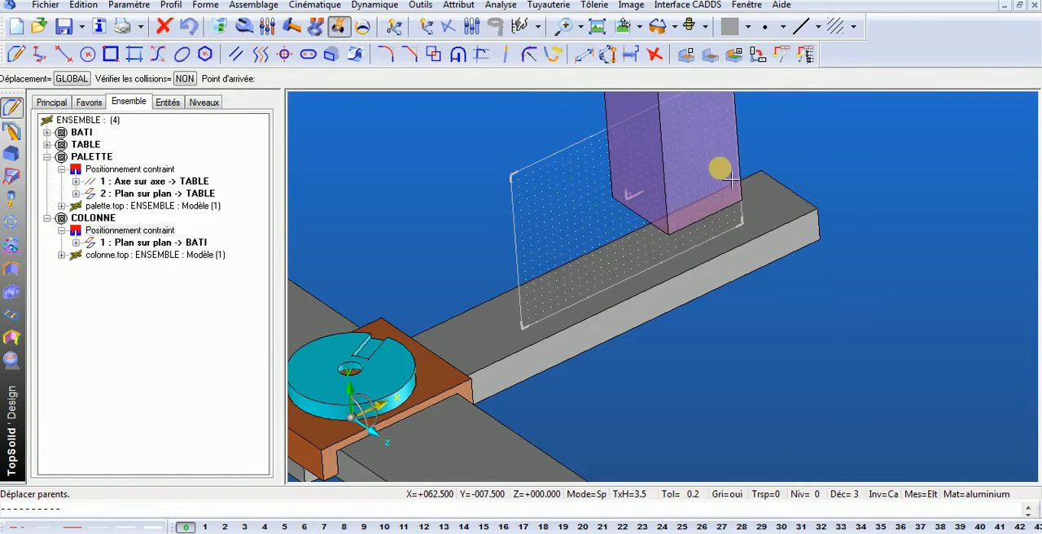
pyautogui.click(731, 179)
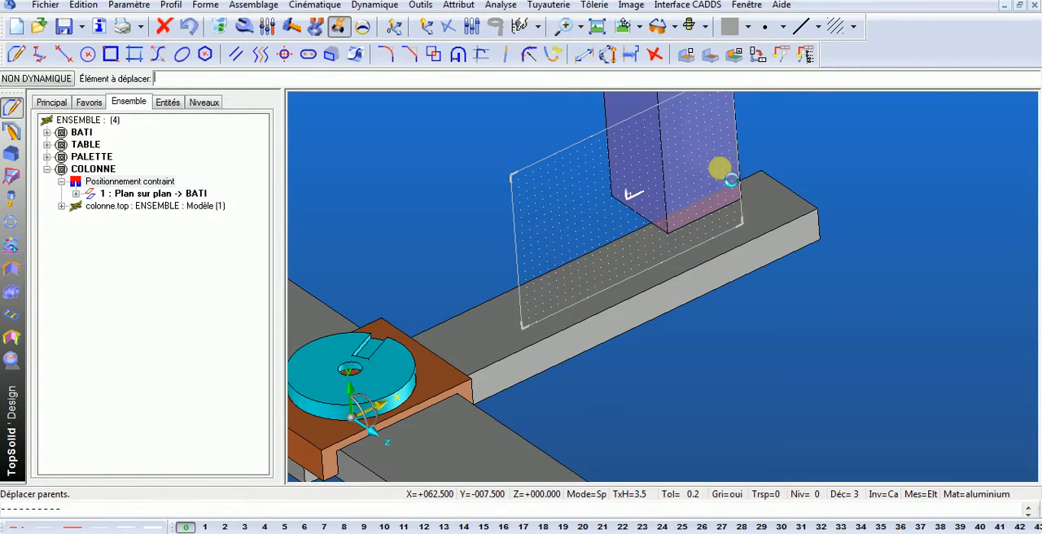
# - Add a second Plan sur plan constraint to COLONNE, aligning the column's side face with the side face of the bati's arm
pyautogui.rightClick(142, 186)
pyautogui.click(173, 186)
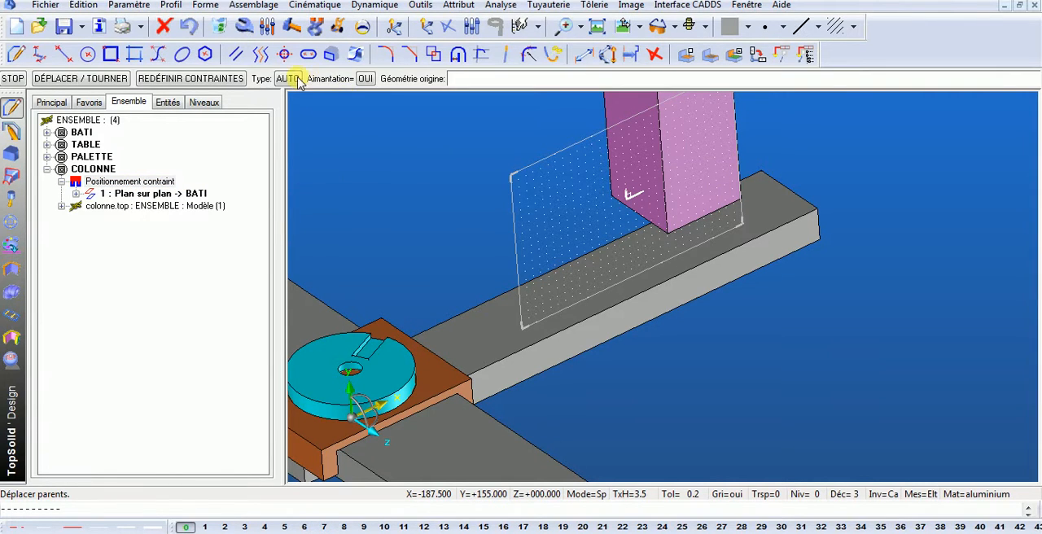
pyautogui.click(295, 80)
pyautogui.click(420, 79)
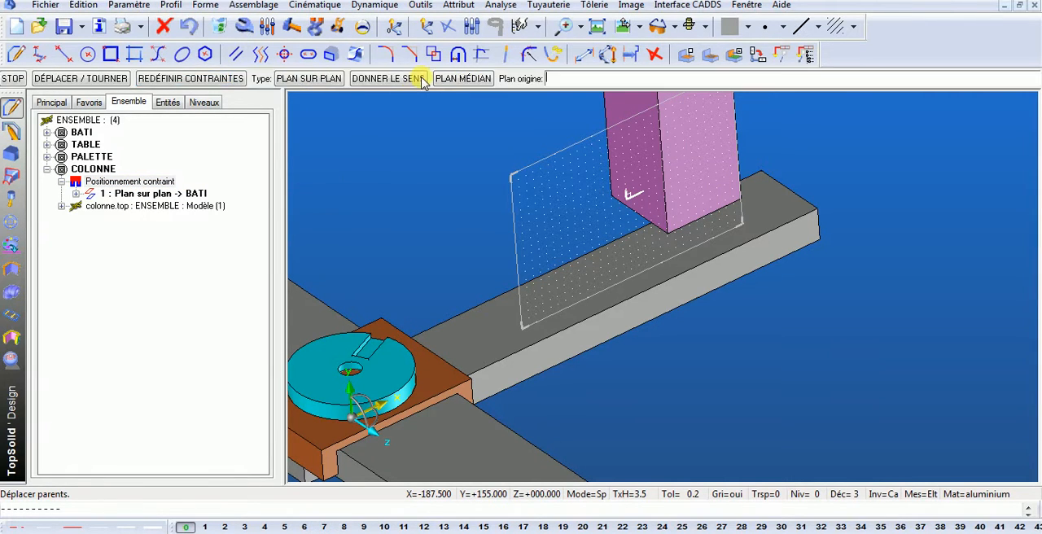
pyautogui.click(722, 169)
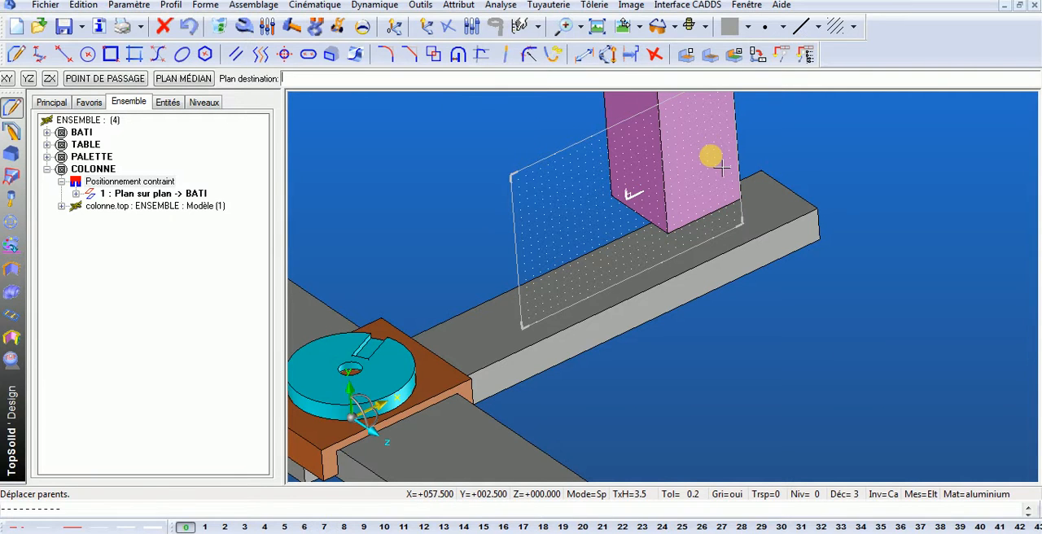
pyautogui.click(806, 251)
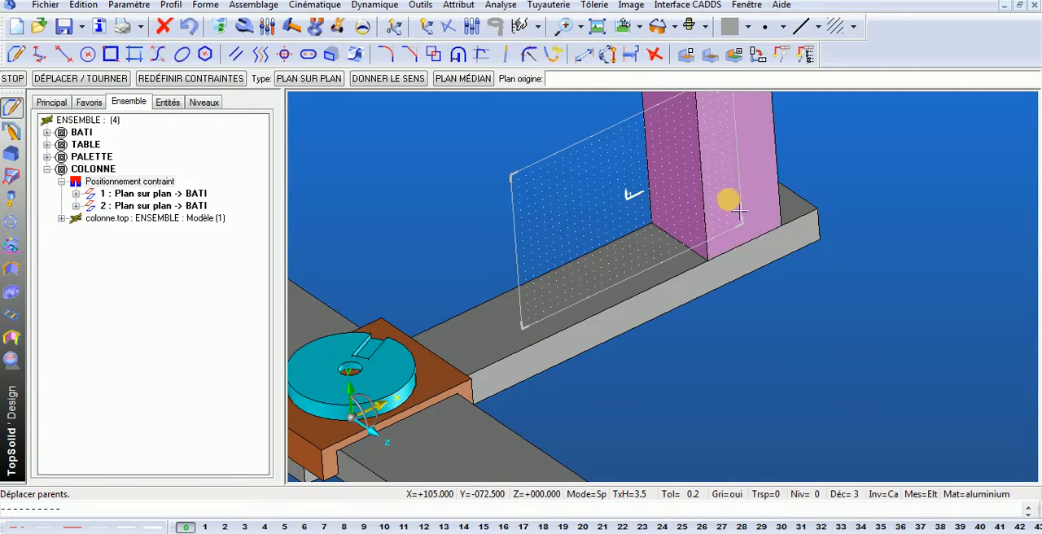
# - Slide the column dynamically along the bati's arm to check its remaining freedom of movement
pyautogui.click(342, 34)
pyautogui.scroll(-2, 738, 286)
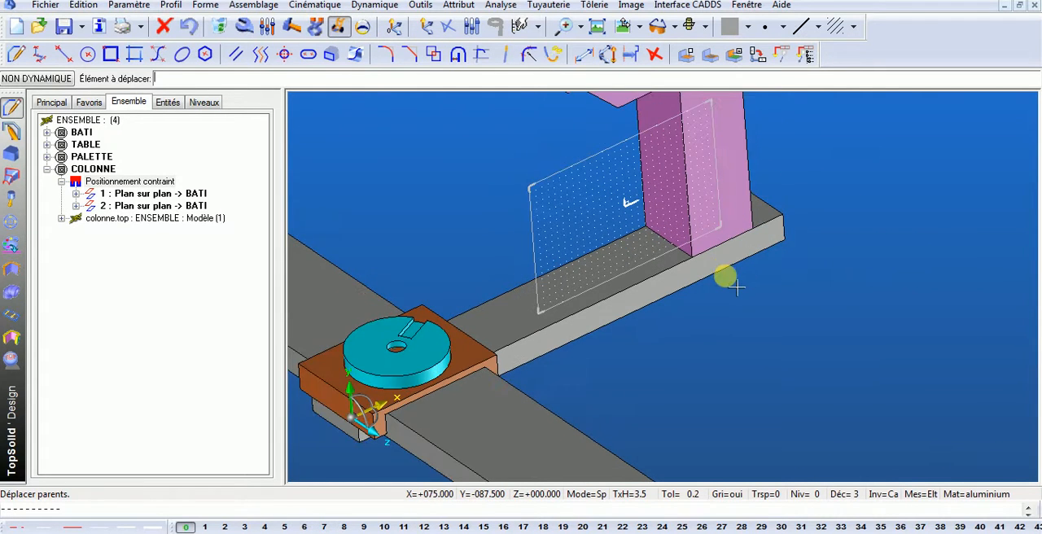
pyautogui.click(741, 169)
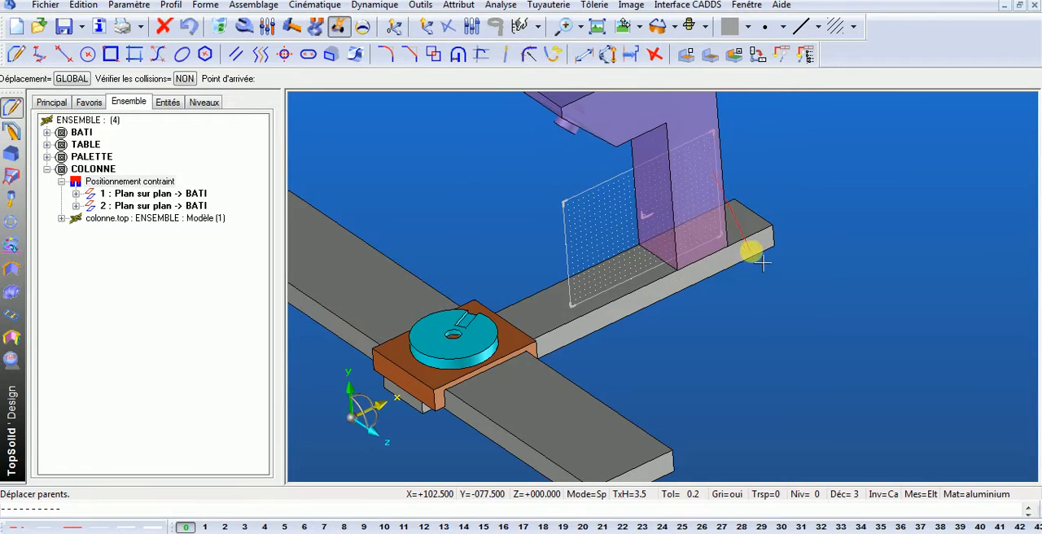
pyautogui.click(731, 277)
pyautogui.moveTo(727, 342); pyautogui.dragTo(715, 324, button='middle')
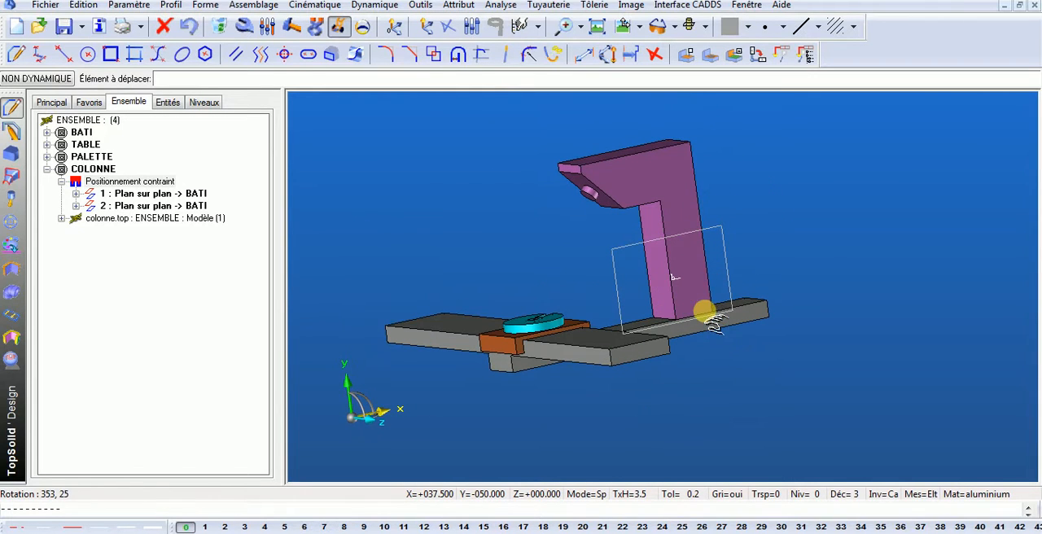
# - Include the broche.top part from the HV800 folder as a new component of the assembly
pyautogui.click(256, 6)
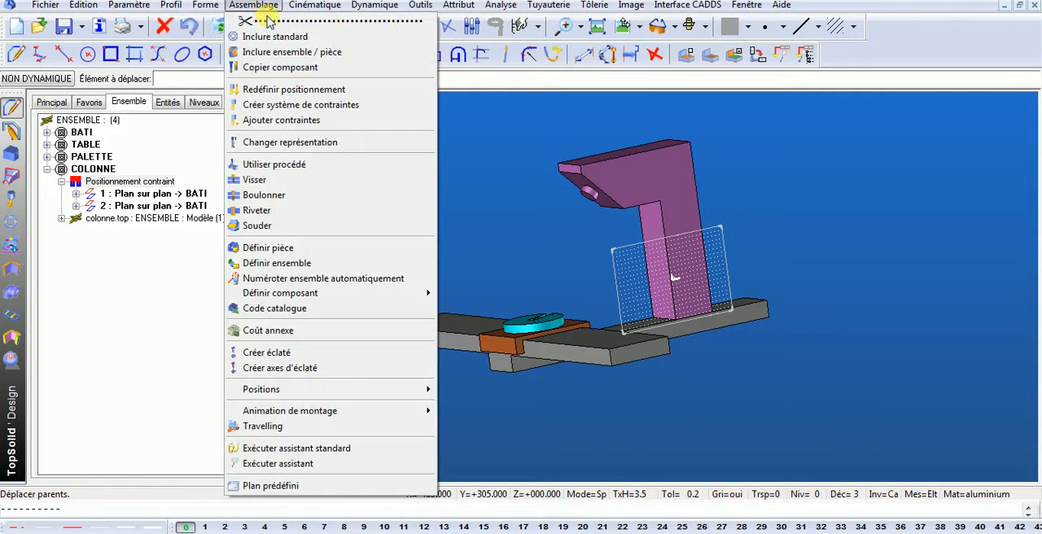
pyautogui.click(294, 54)
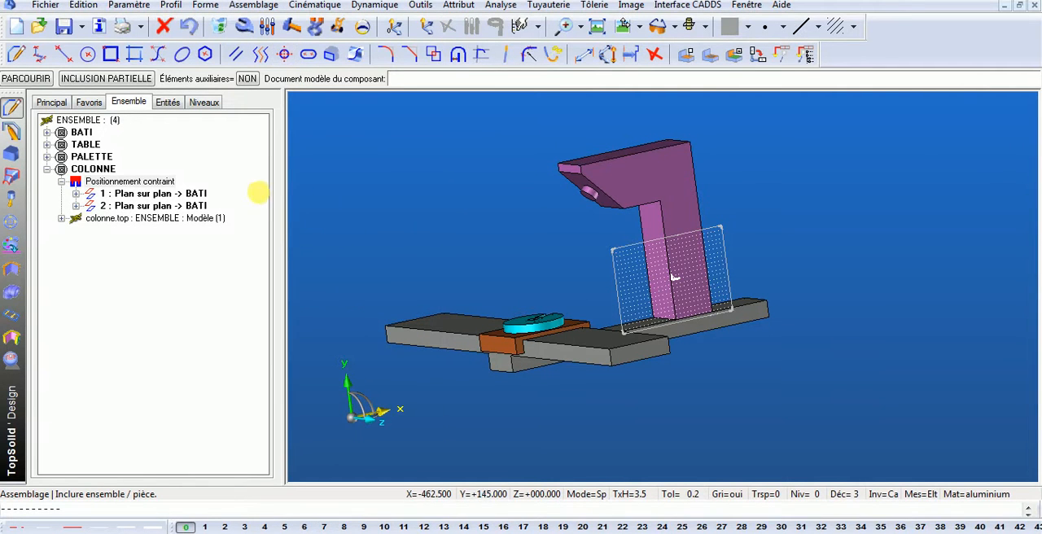
pyautogui.click(25, 78)
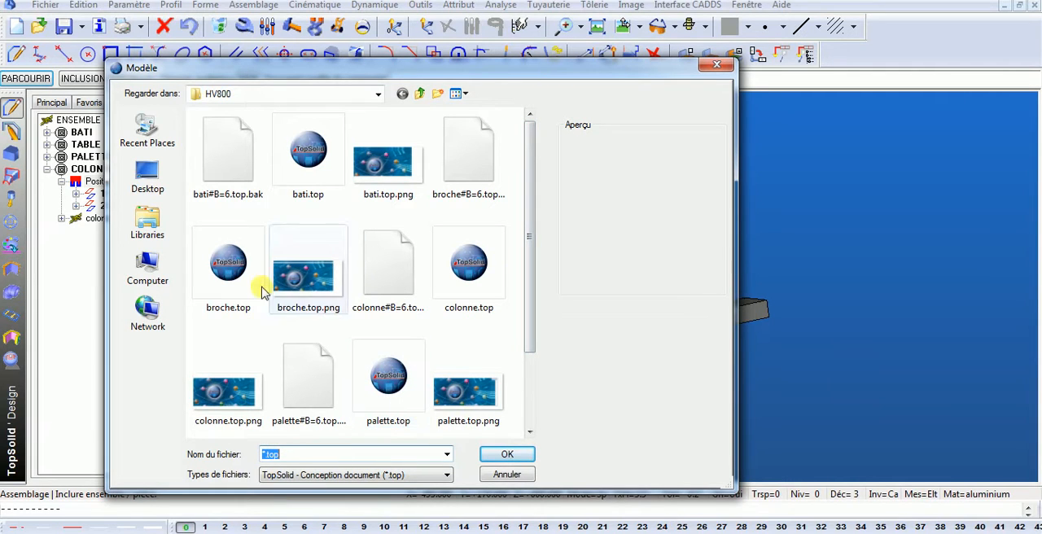
pyautogui.click(229, 269)
pyautogui.click(506, 453)
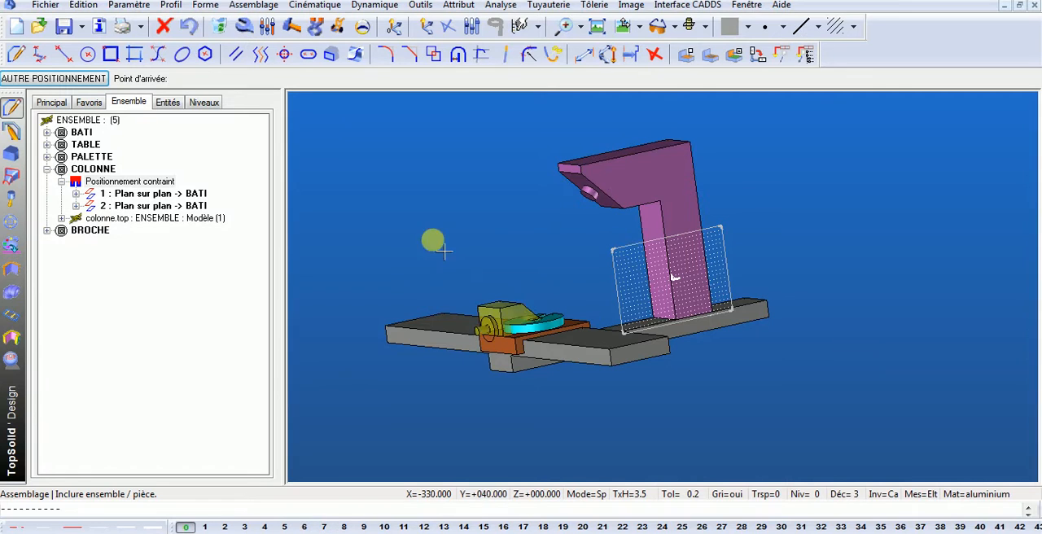
pyautogui.moveTo(442, 243); pyautogui.dragTo(420, 285, button='middle')
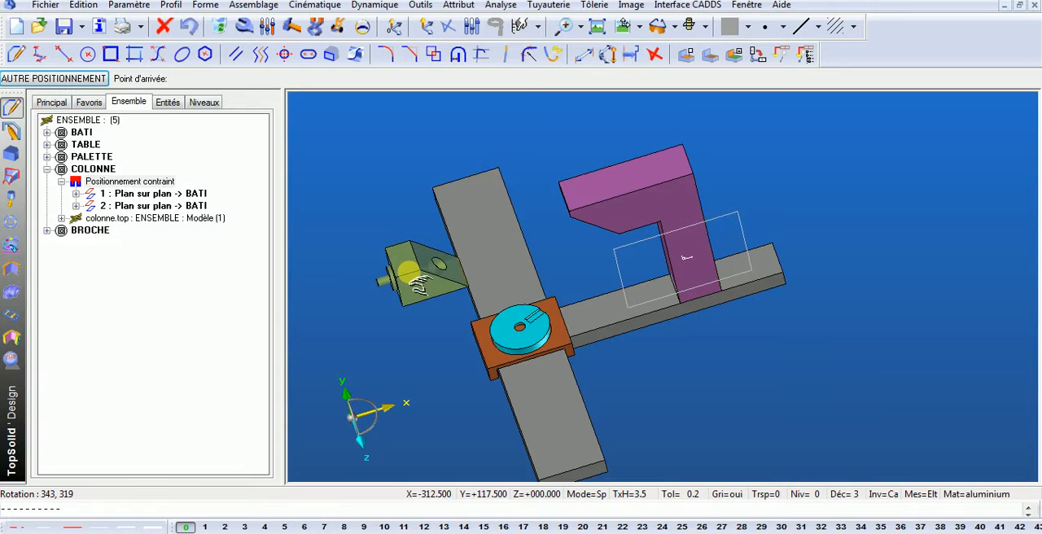
pyautogui.moveTo(378, 244); pyautogui.dragTo(423, 220, button='middle')
# - Switch the broche to constrained positioning and align its hole's axis with the column's cylindrical boss using Axe sur axe
pyautogui.click(477, 193)
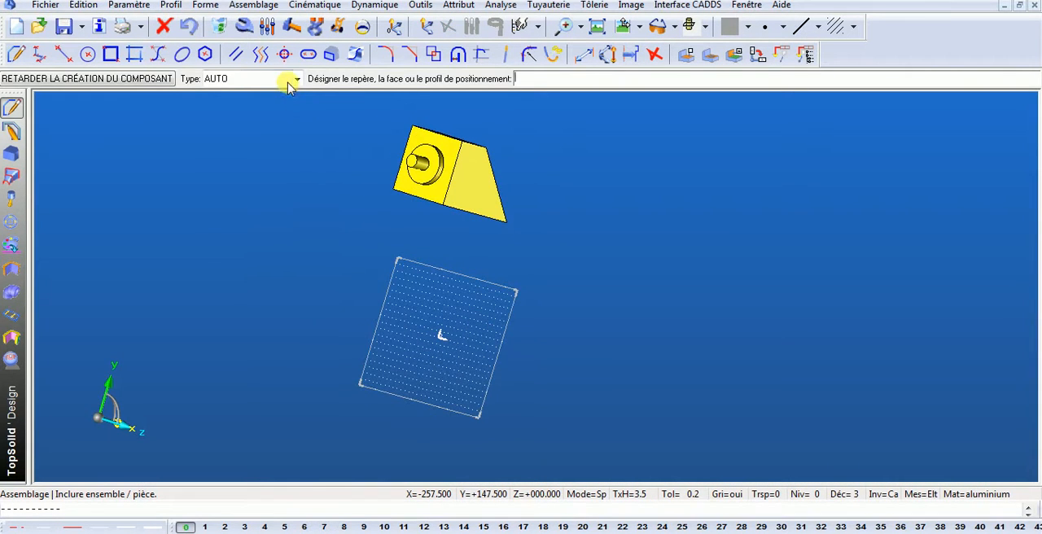
pyautogui.click(279, 79)
pyautogui.click(232, 157)
pyautogui.moveTo(552, 212); pyautogui.dragTo(433, 214, button='middle')
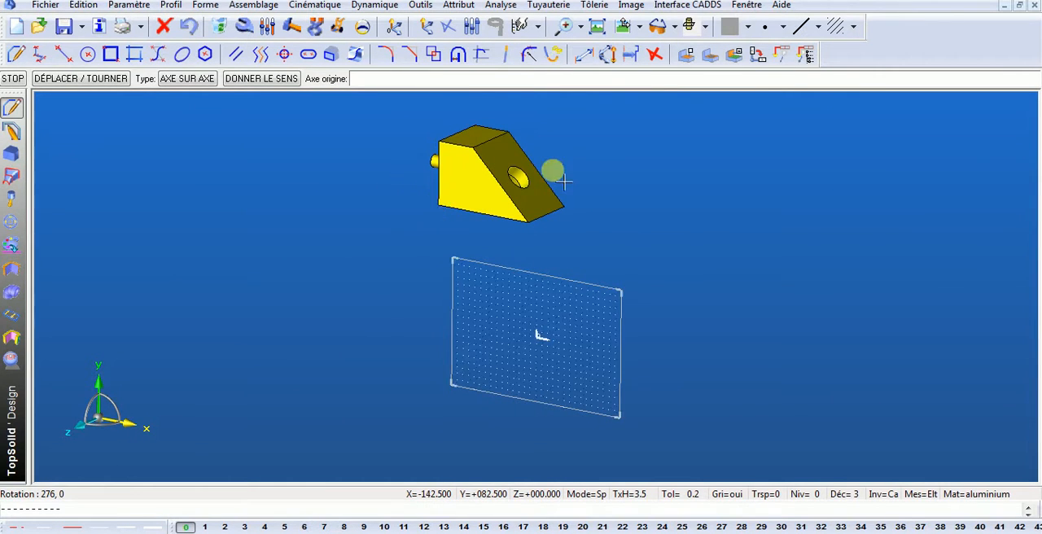
pyautogui.scroll(5, 564, 183)
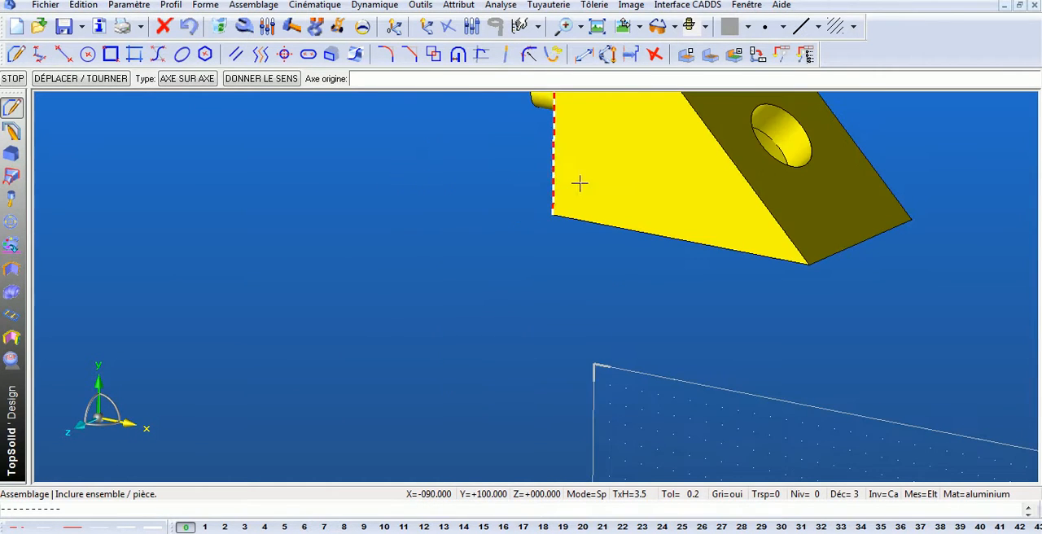
pyautogui.click(804, 145)
pyautogui.click(746, 5)
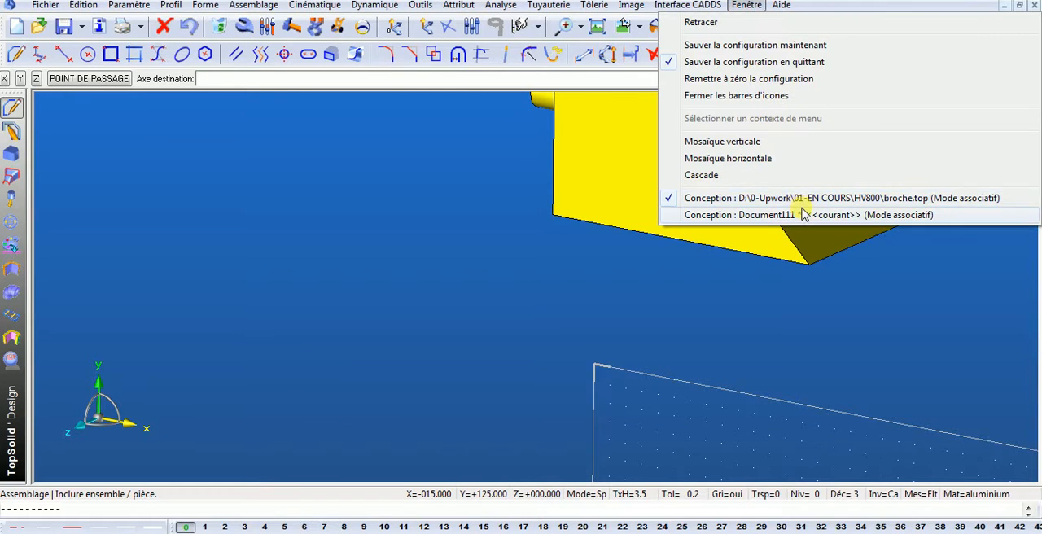
pyautogui.click(770, 212)
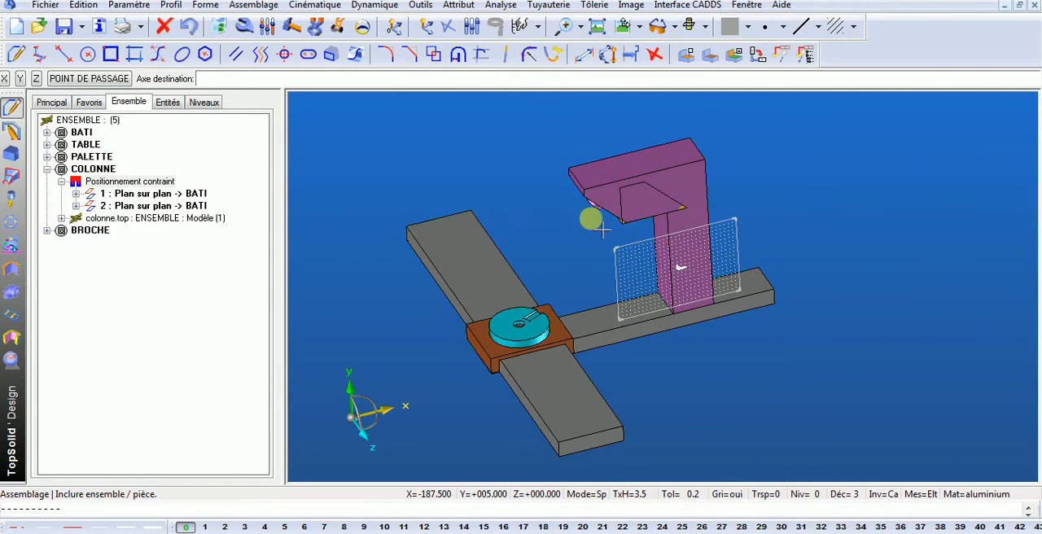
pyautogui.scroll(4, 521, 319)
pyautogui.moveTo(621, 219); pyautogui.dragTo(631, 223, button='middle')
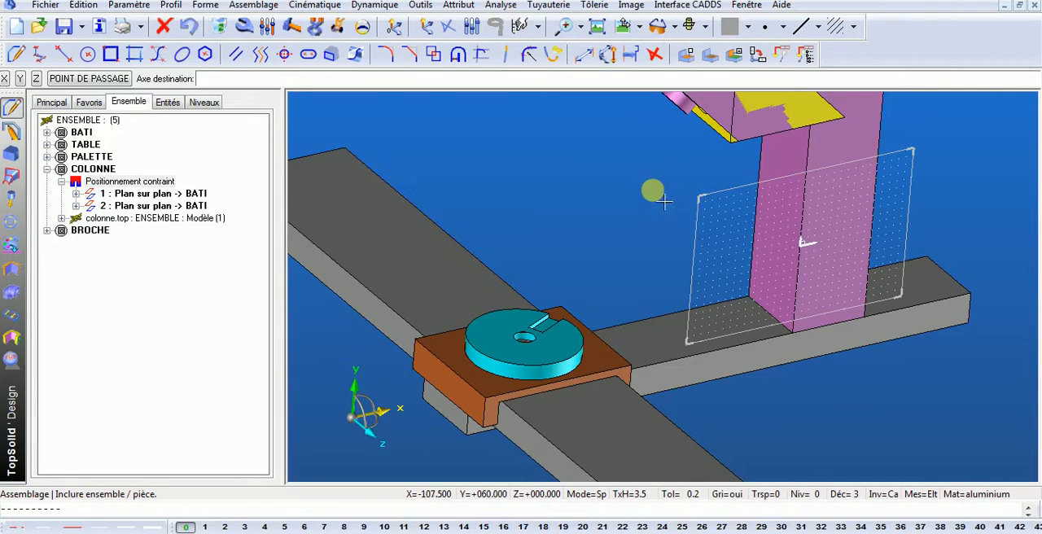
pyautogui.scroll(5, 562, 277)
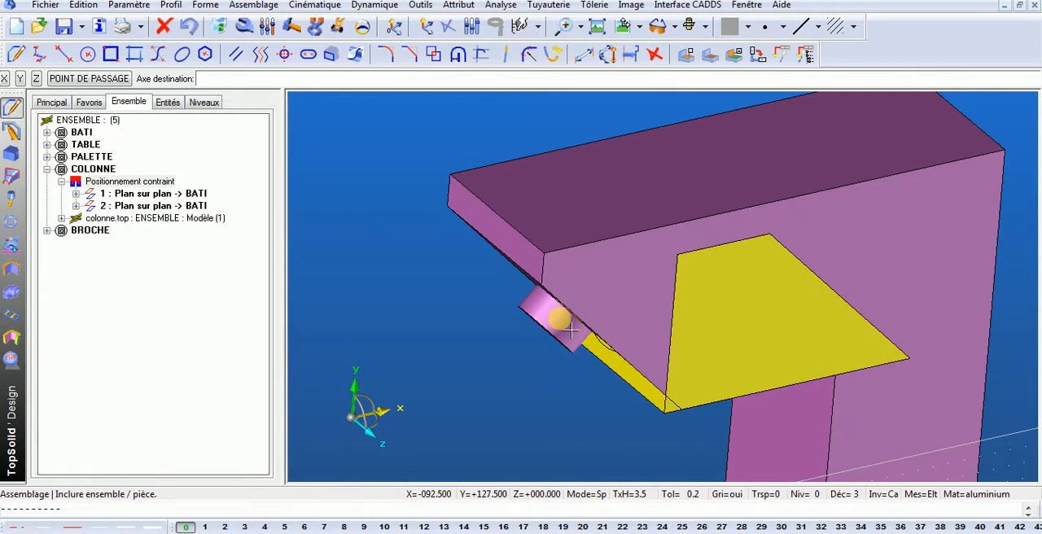
pyautogui.click(565, 332)
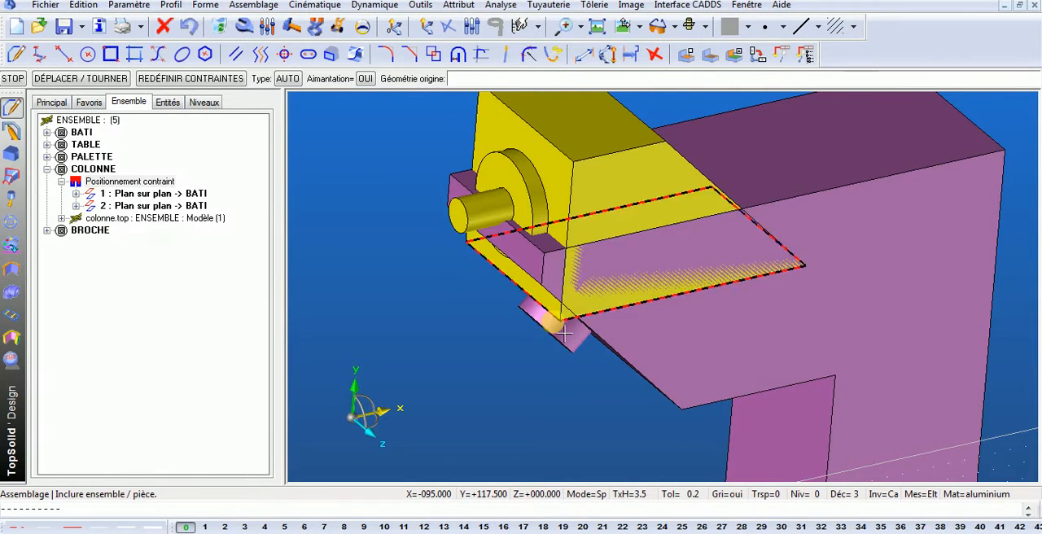
# - Move the broche dynamically along the boss axis, away from the column
pyautogui.click(338, 26)
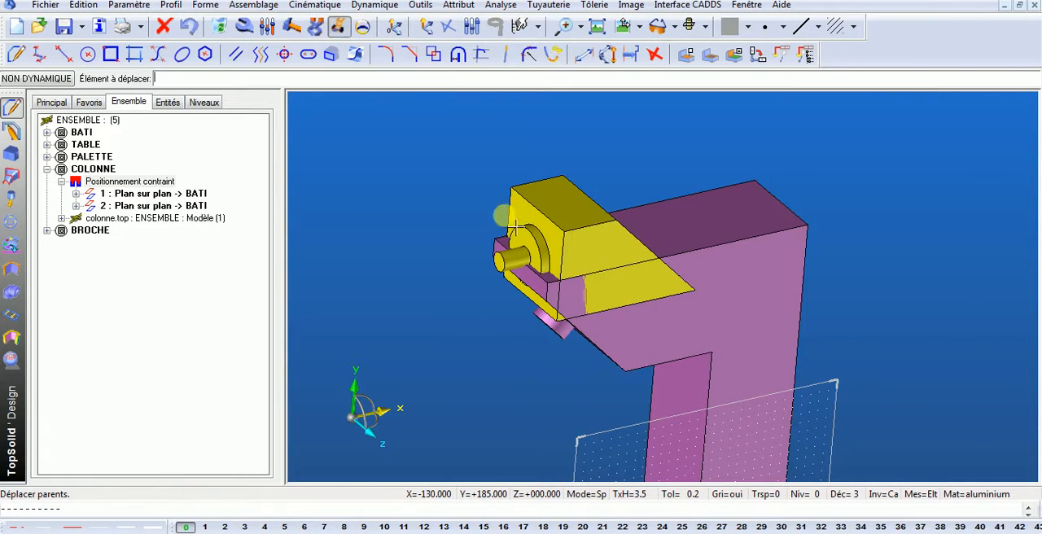
pyautogui.click(489, 282)
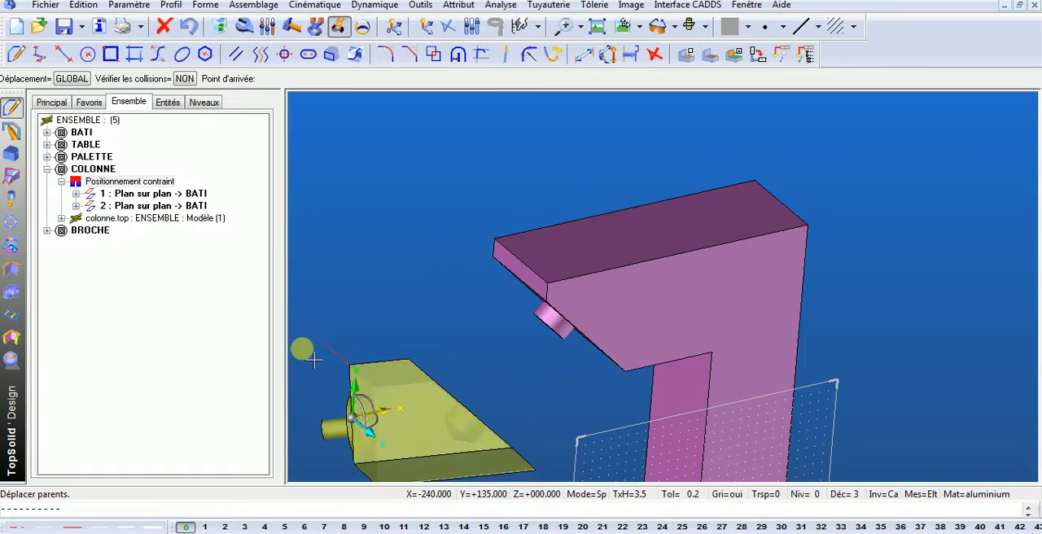
pyautogui.click(365, 347)
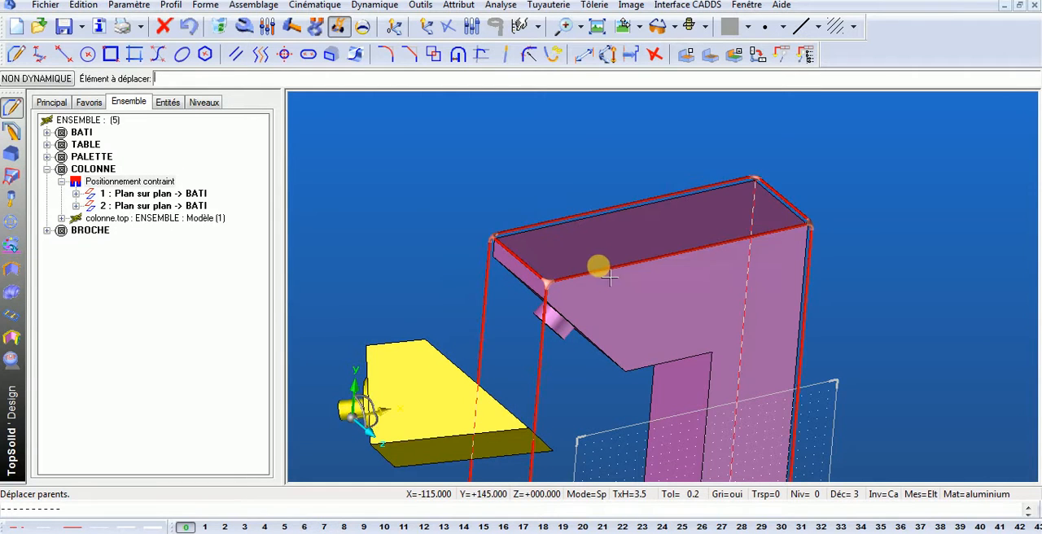
# - Expand BROCHE and its Positionnement contraint in the assembly tree, and start inserting a Plan sur plan constraint there
pyautogui.moveTo(616, 278); pyautogui.dragTo(577, 291, button='middle')
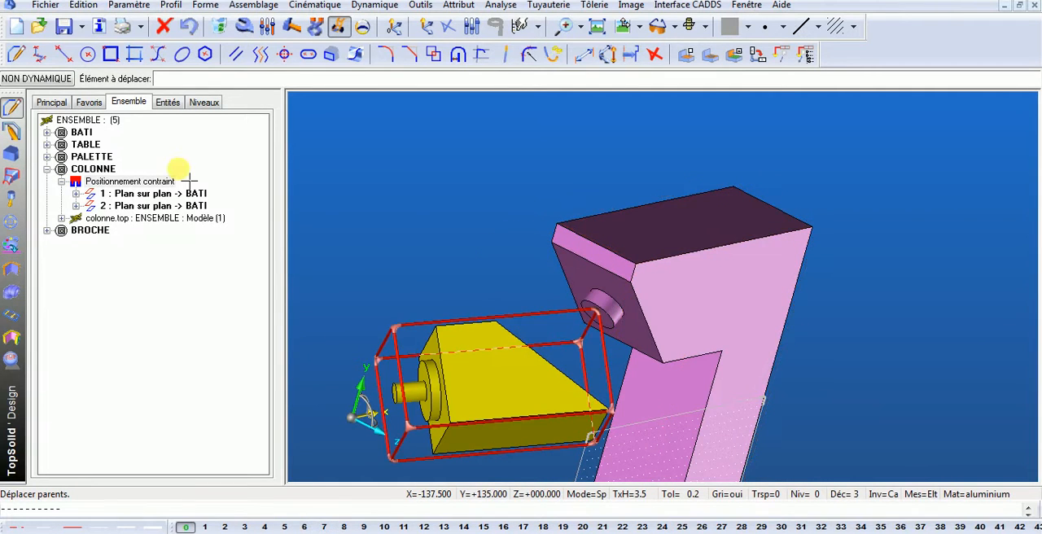
pyautogui.click(47, 230)
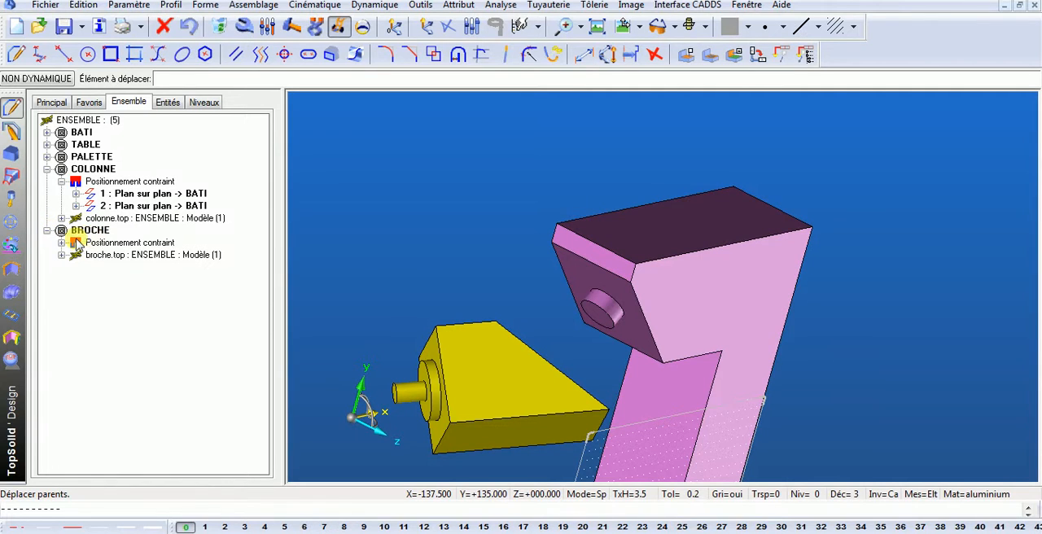
pyautogui.click(61, 243)
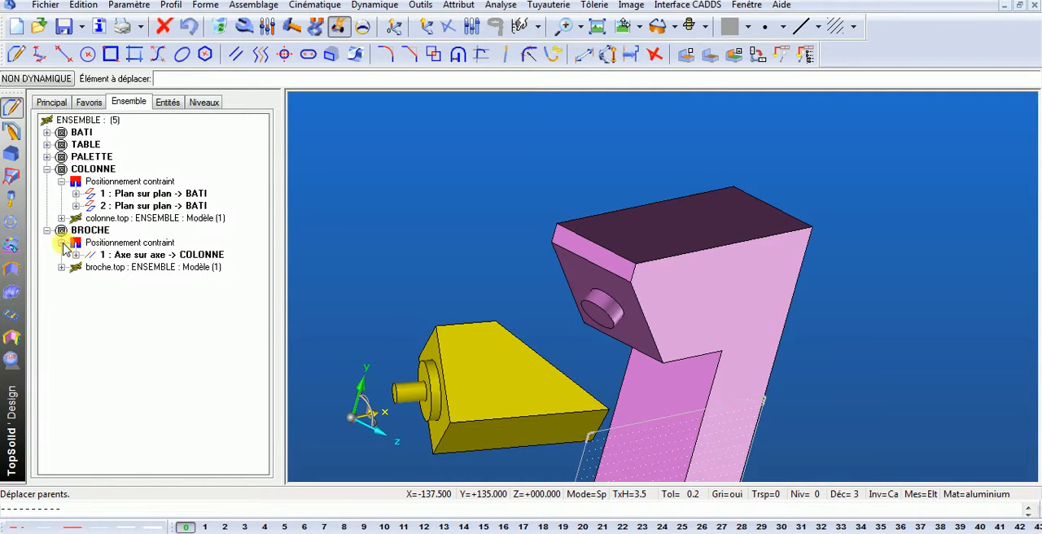
pyautogui.rightClick(130, 245)
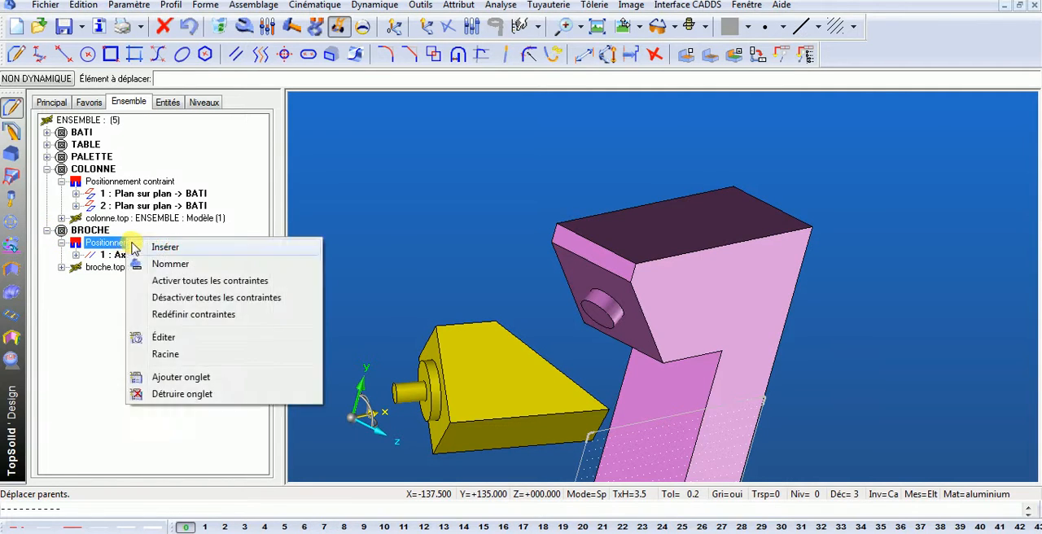
pyautogui.click(159, 247)
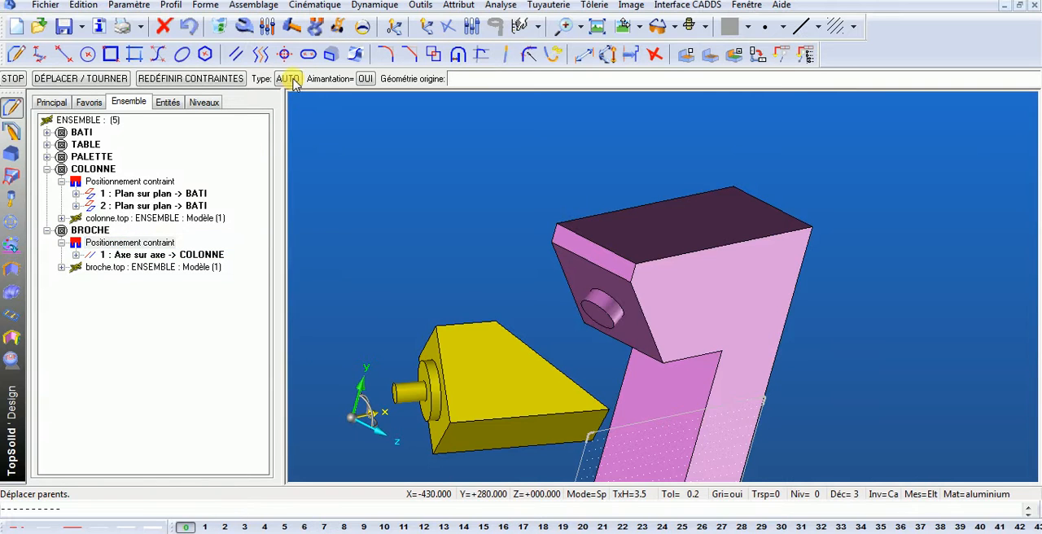
pyautogui.click(292, 80)
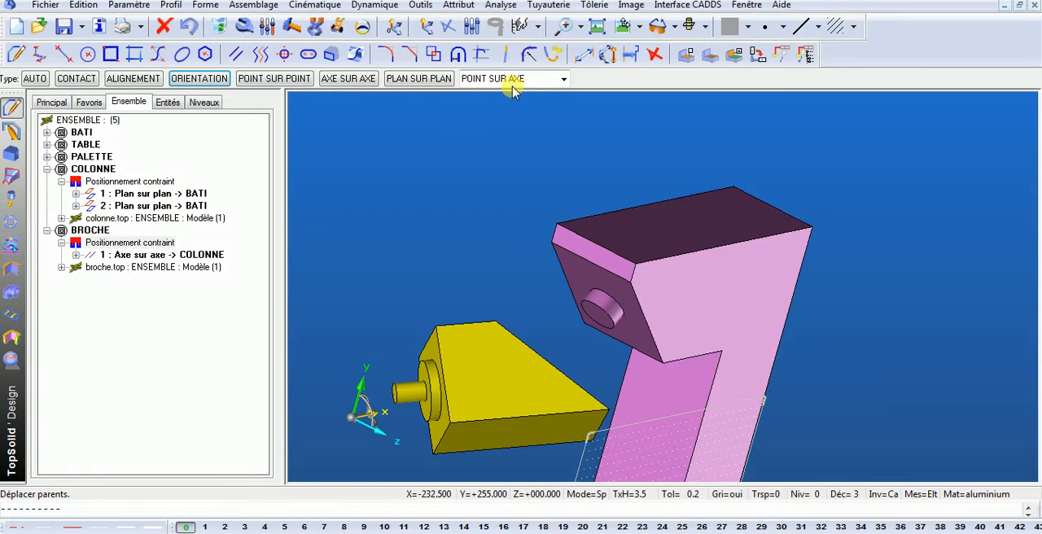
pyautogui.click(431, 79)
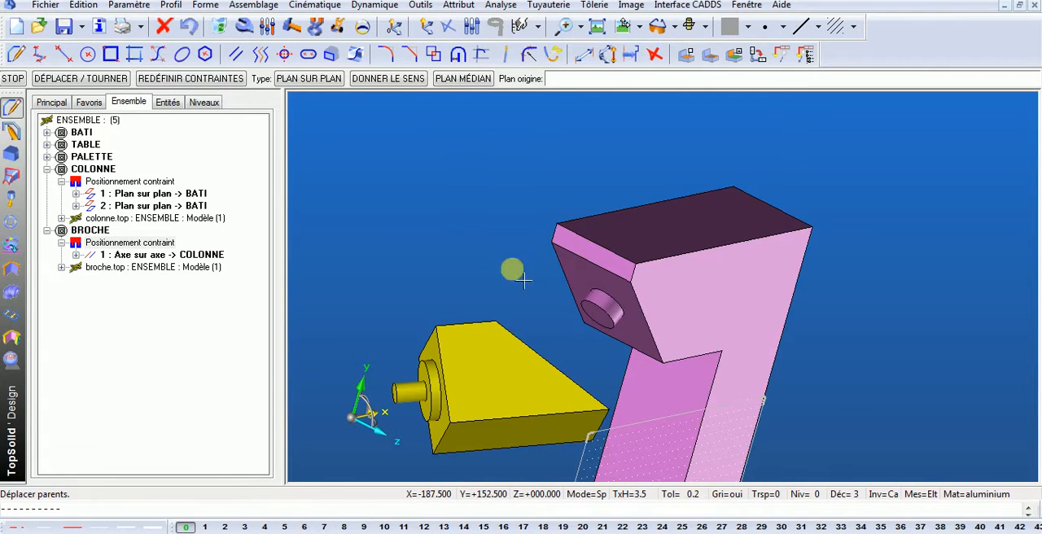
# - Place the broche's inclined face with the hole against the column's inclined face carrying the boss
pyautogui.scroll(-3, 523, 281)
pyautogui.moveTo(645, 293); pyautogui.dragTo(499, 293, button='middle')
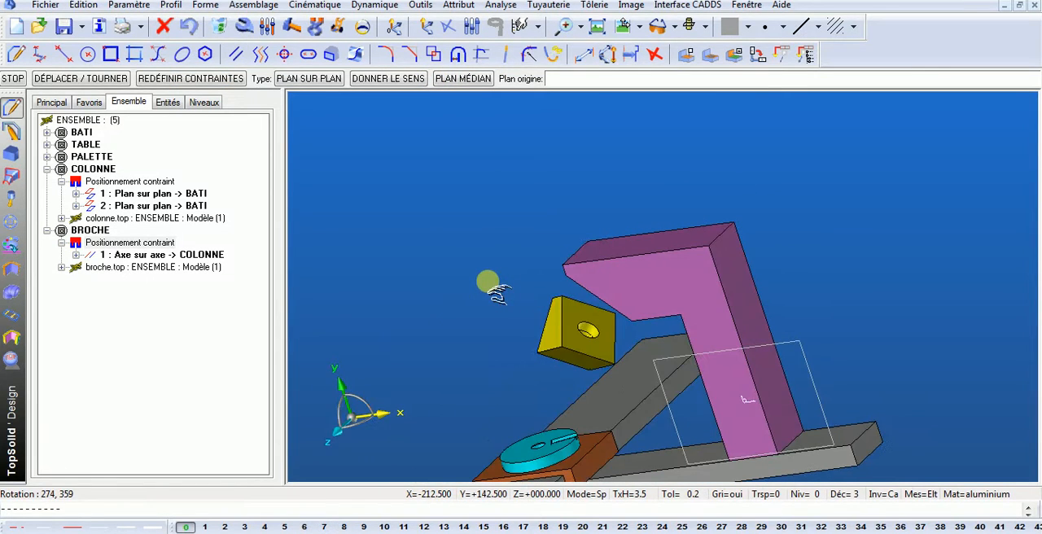
pyautogui.scroll(2, 581, 282)
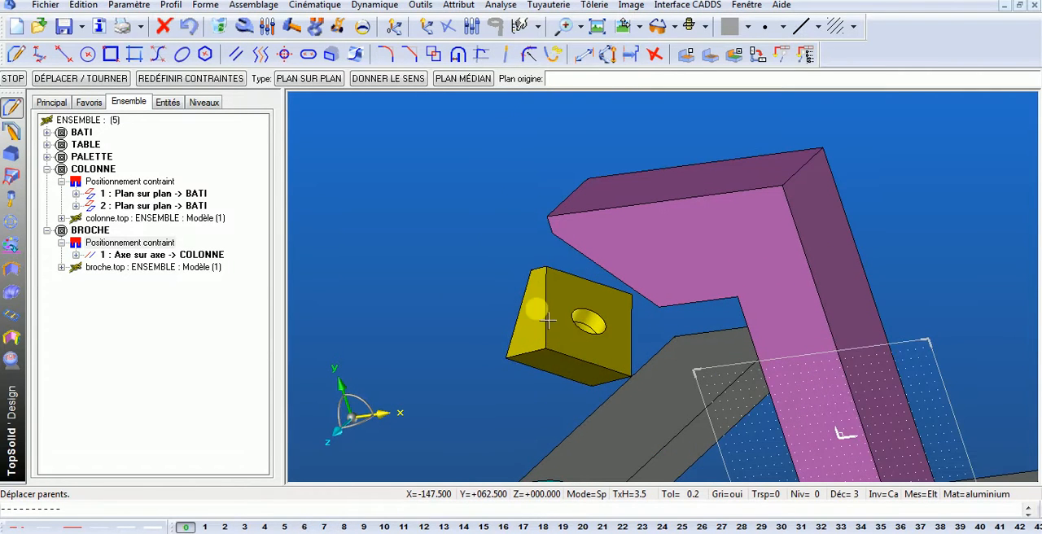
pyautogui.scroll(2, 584, 278)
pyautogui.click(579, 266)
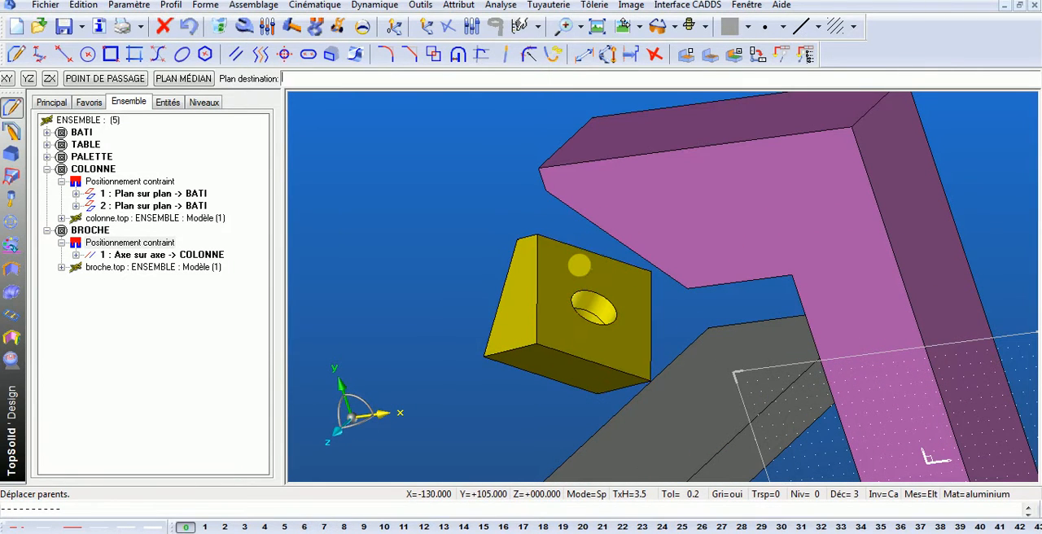
pyautogui.moveTo(589, 275); pyautogui.dragTo(704, 221, button='middle')
pyautogui.click(691, 221)
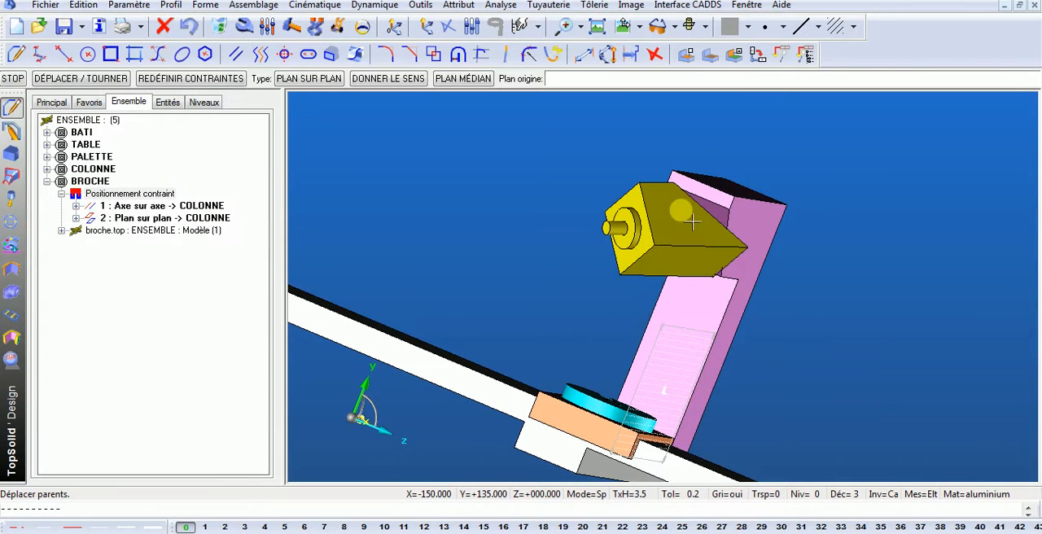
# - Rotate the broche dynamically about the column's inclined boss to check its remaining freedom of movement
pyautogui.click(338, 26)
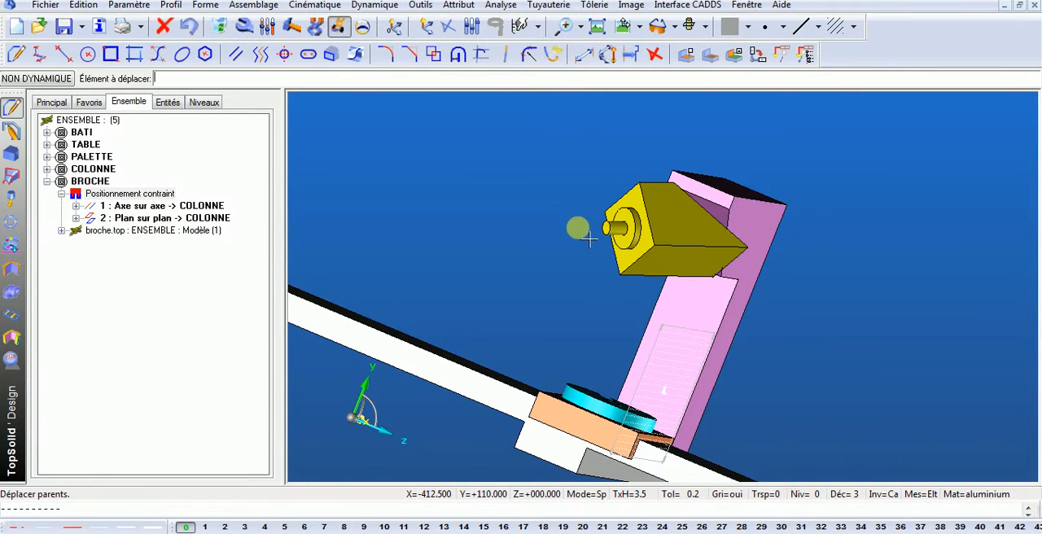
pyautogui.click(633, 214)
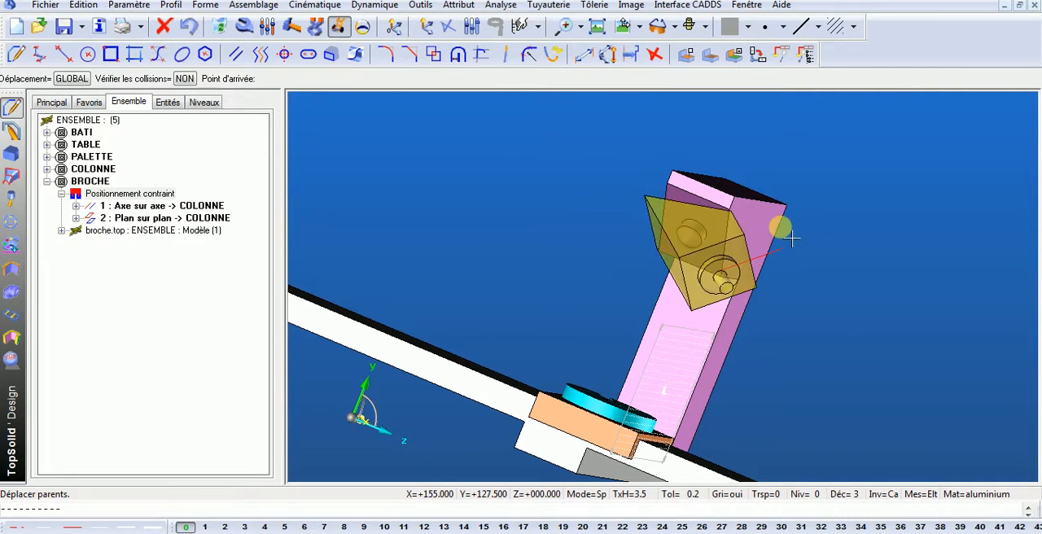
pyautogui.click(608, 181)
pyautogui.moveTo(608, 183); pyautogui.dragTo(548, 179, button='middle')
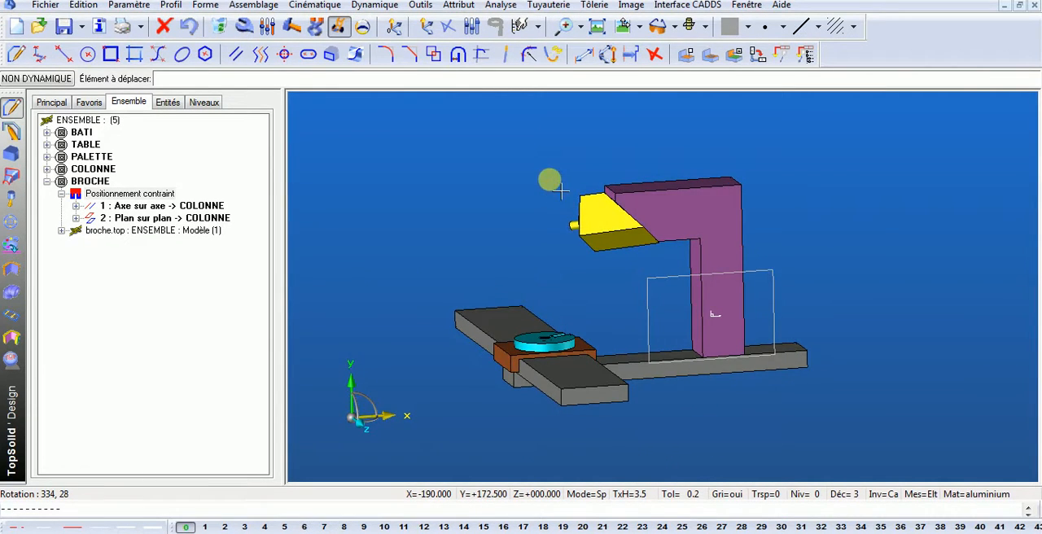
pyautogui.moveTo(495, 283); pyautogui.dragTo(535, 330, button='middle')
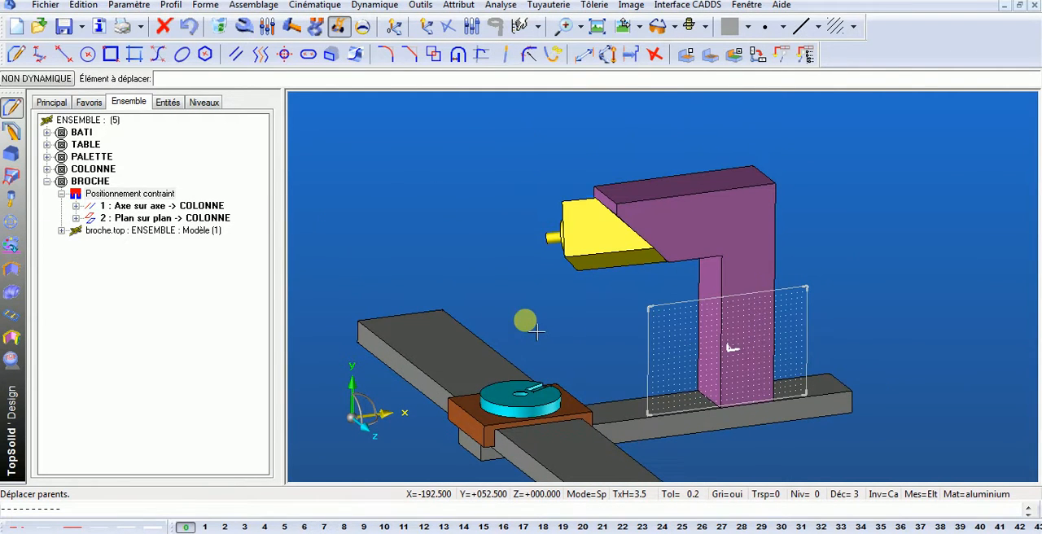
pyautogui.moveTo(434, 191); pyautogui.dragTo(476, 216, button='middle')
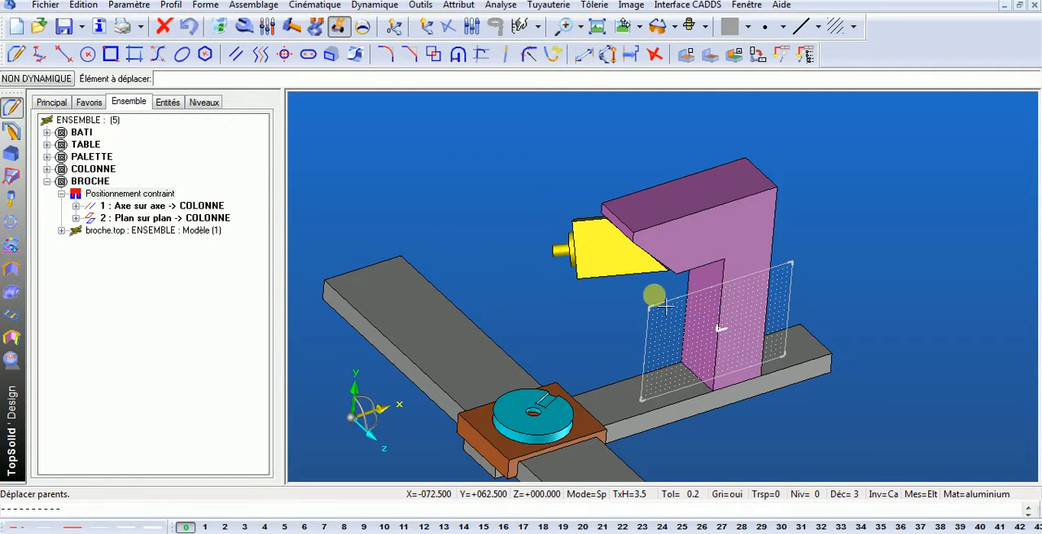
# - Slide the column dynamically along the bati away from the table, and swivel the broche about the column's inclined boss
pyautogui.click(716, 259)
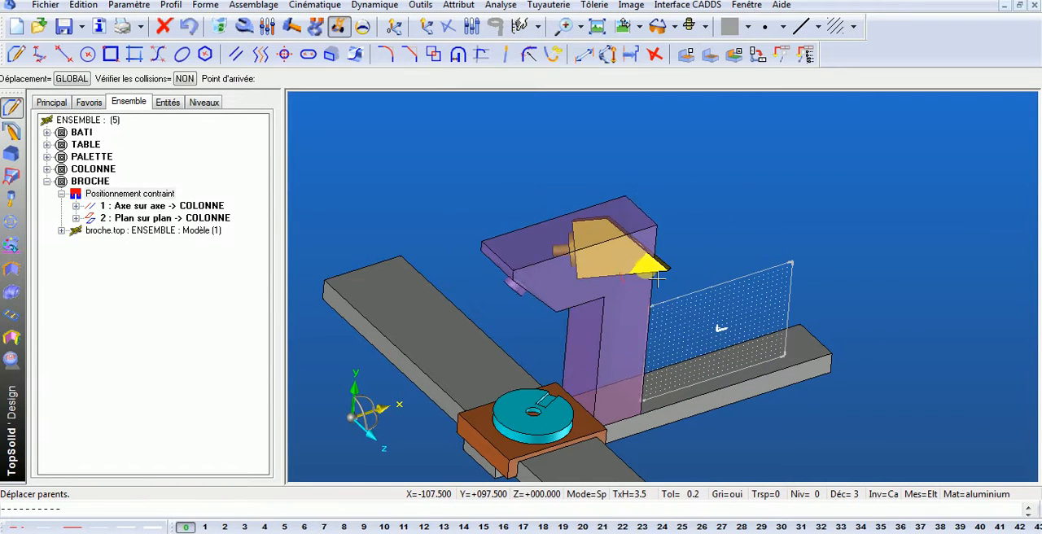
pyautogui.click(847, 234)
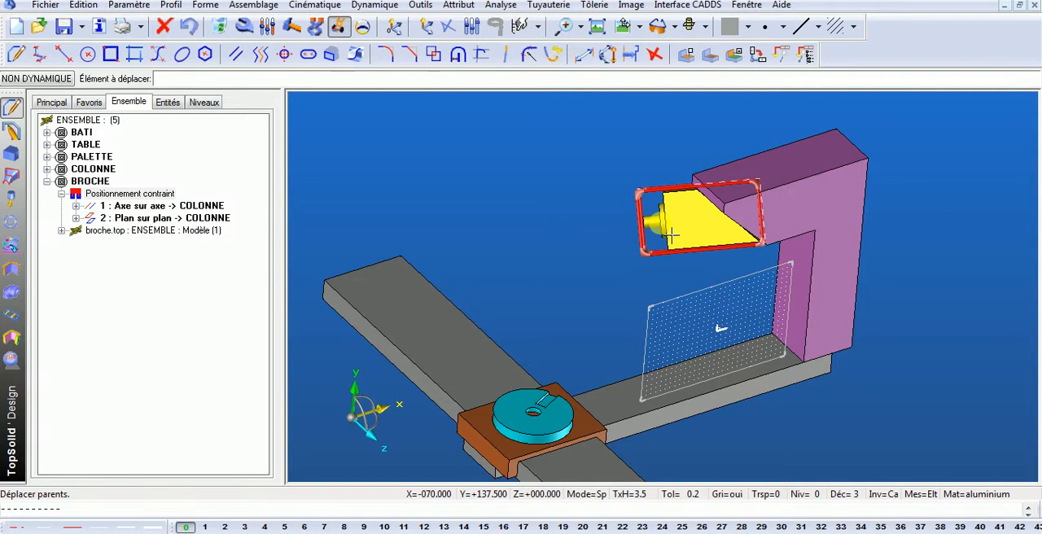
pyautogui.click(672, 232)
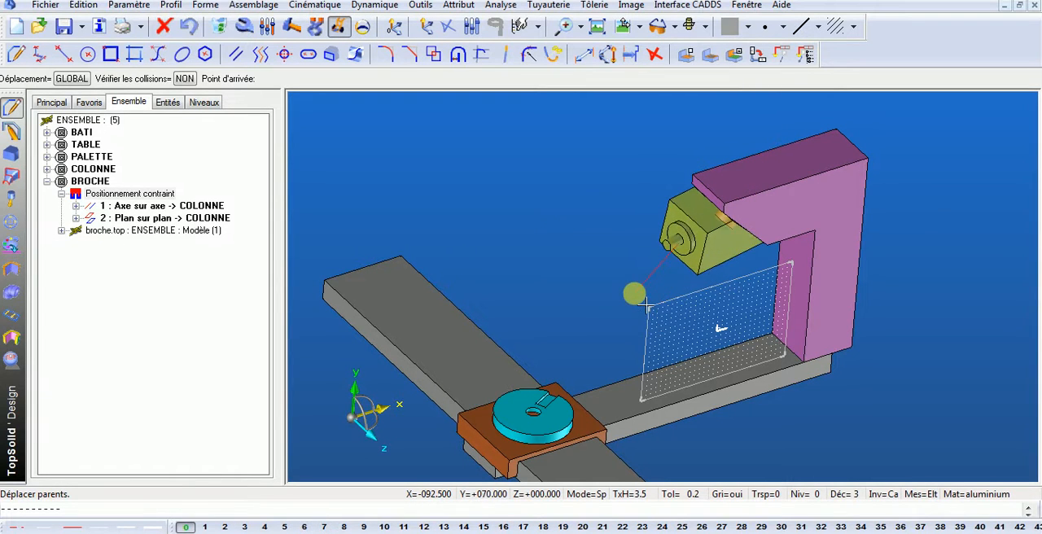
pyautogui.click(637, 295)
# - Rotate the palette dynamically about its axis on the table and review the whole machine assembly
pyautogui.moveTo(666, 419); pyautogui.dragTo(612, 389, button='middle')
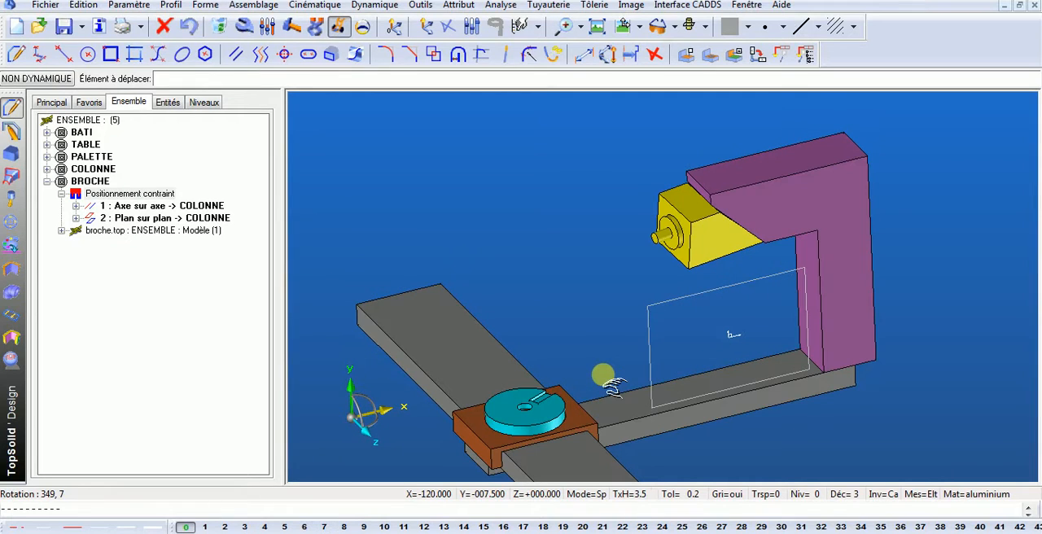
pyautogui.click(536, 394)
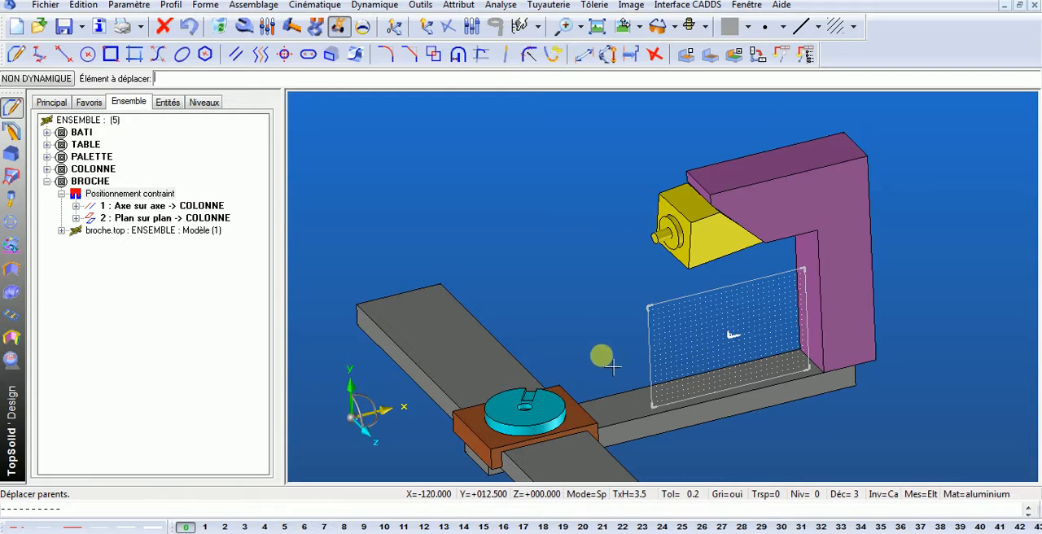
pyautogui.scroll(-2, 564, 290)
pyautogui.moveTo(573, 297); pyautogui.dragTo(583, 284, button='middle')
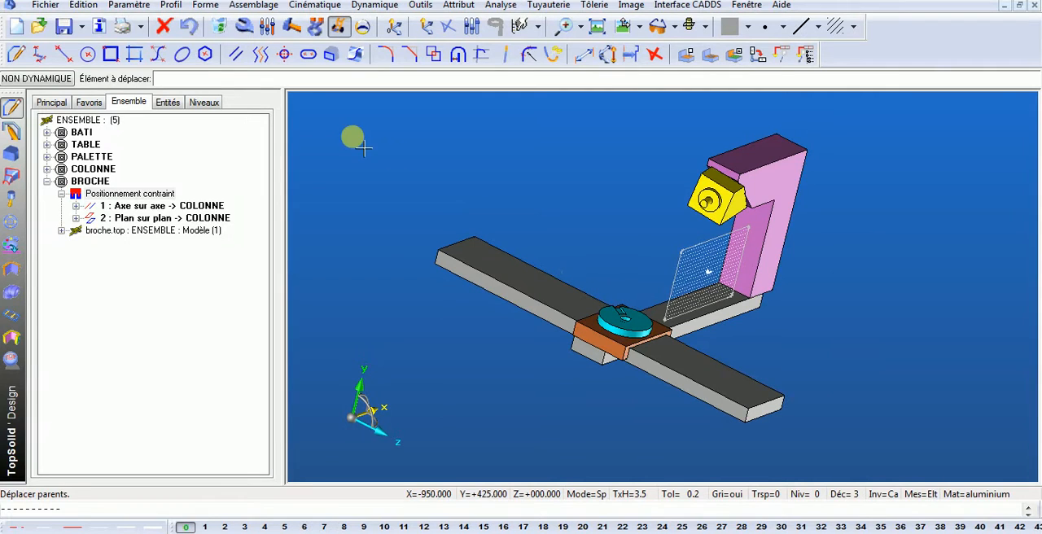
pyautogui.moveTo(516, 207); pyautogui.dragTo(465, 198, button='middle')
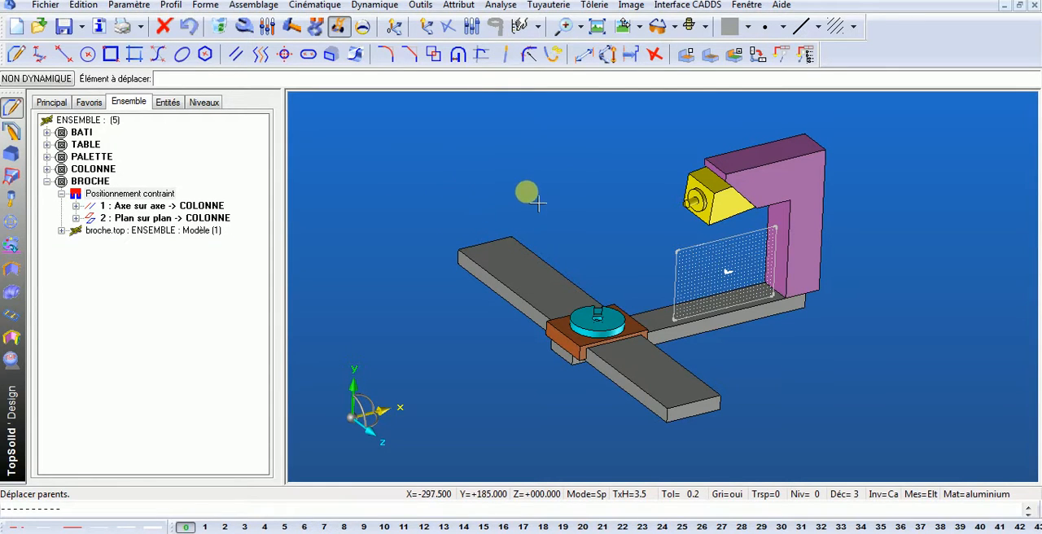
# - Save the assembly document as ASSEMBLAGE in the HV800 folder, using the TopSolid'Design - Conception (*.top) file type
pyautogui.click(66, 29)
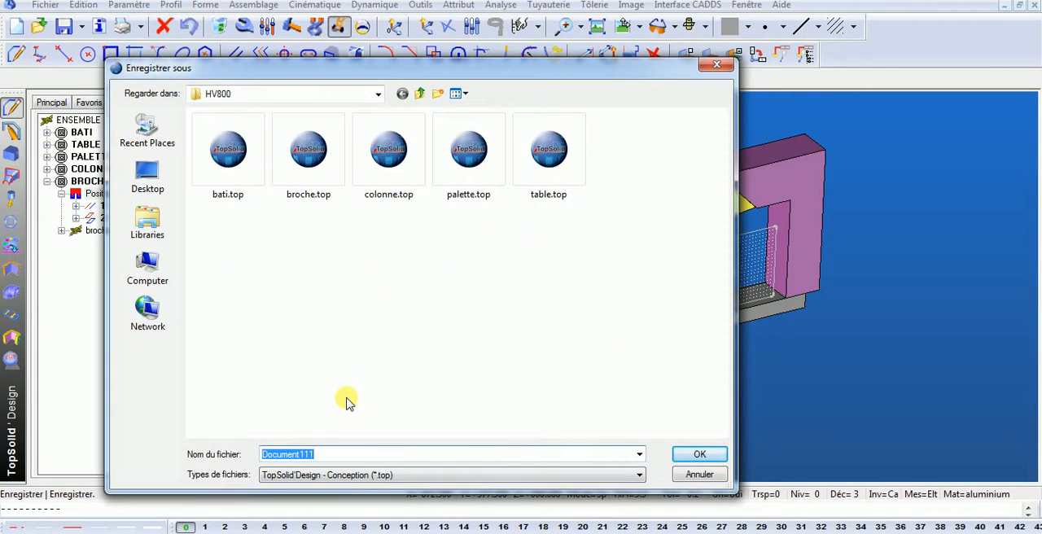
pyautogui.write('ASSEMBLAGE')
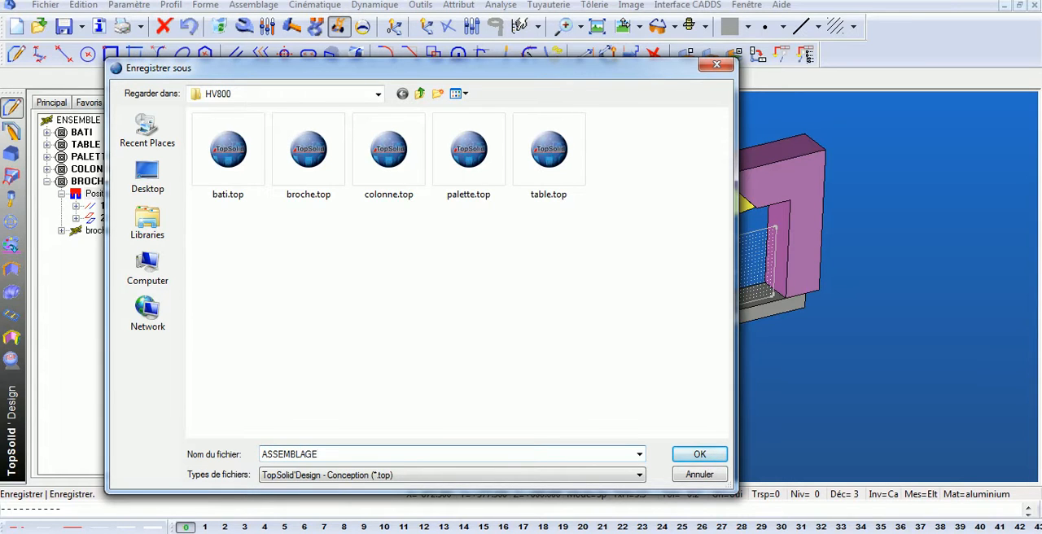
pyautogui.press('capslock')
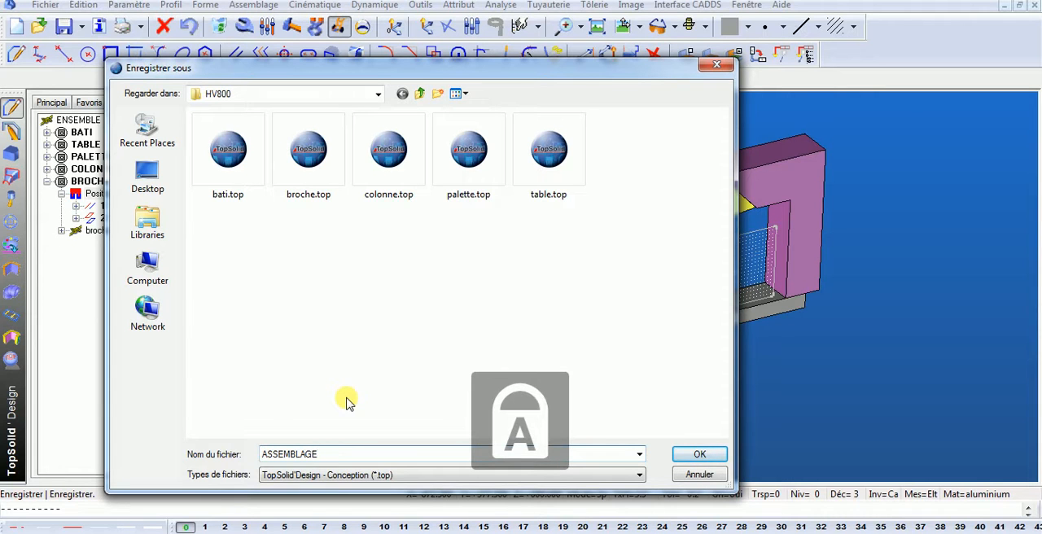
pyautogui.click(700, 454)
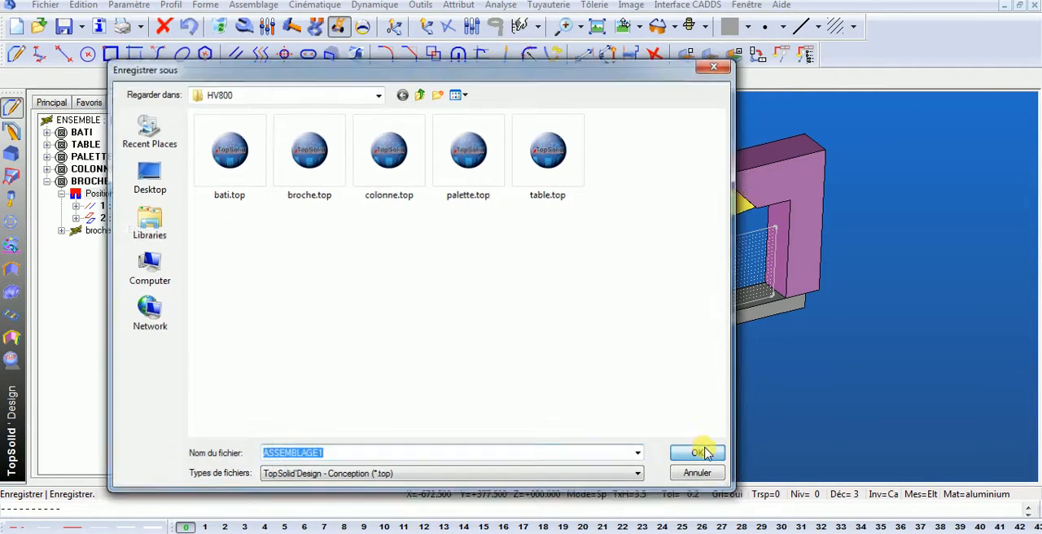